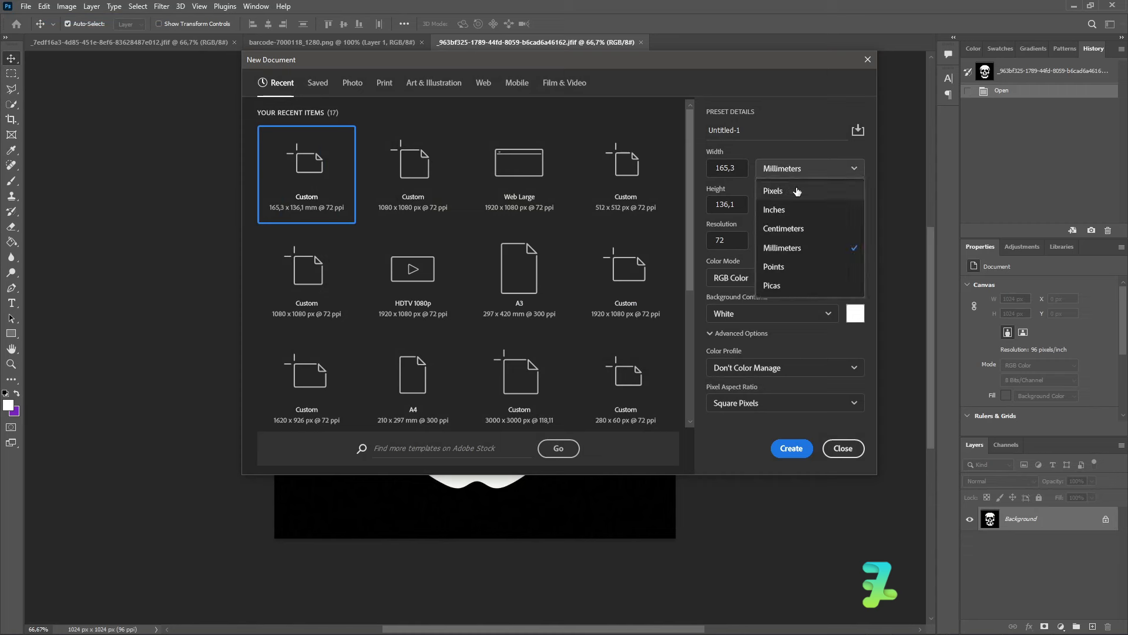
# - Set the new document's unit to pixels and its width to 1280
pyautogui.click(775, 192)
pyautogui.click(727, 168)
pyautogui.write('10')
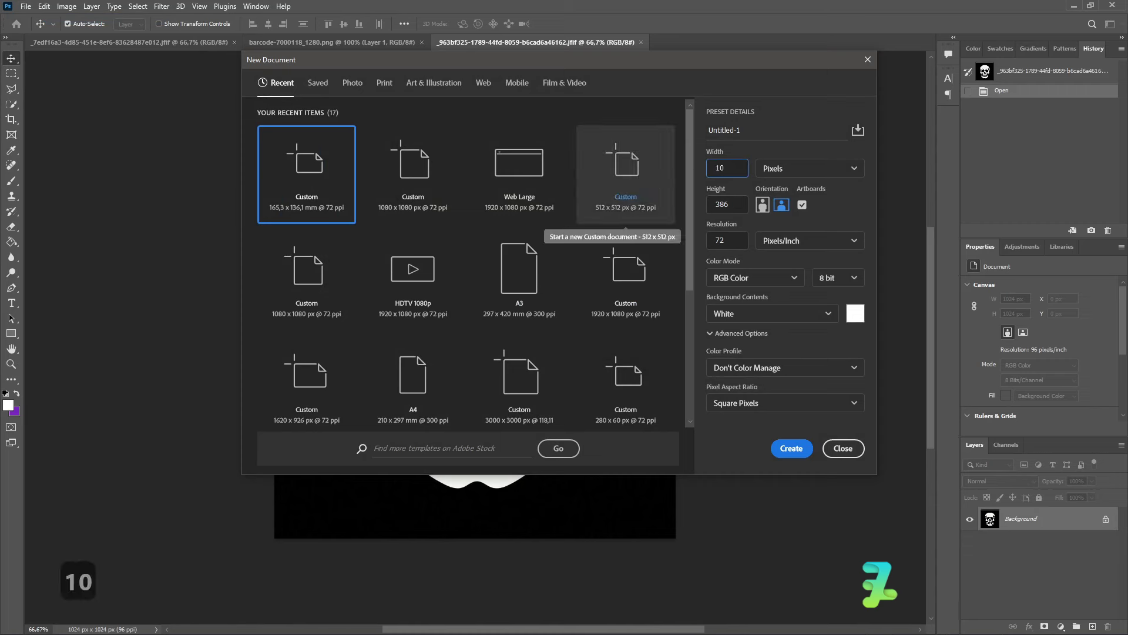
pyautogui.write('80')
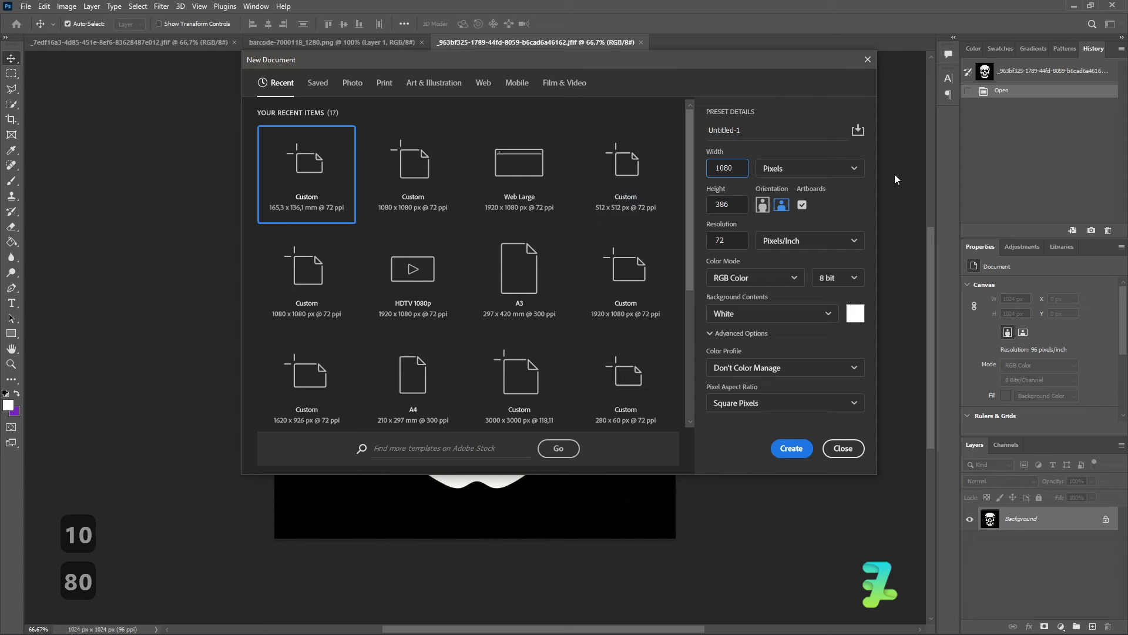
pyautogui.press('BackSpace')
pyautogui.press('BackSpace')
pyautogui.press('BackSpace')
pyautogui.write('280')
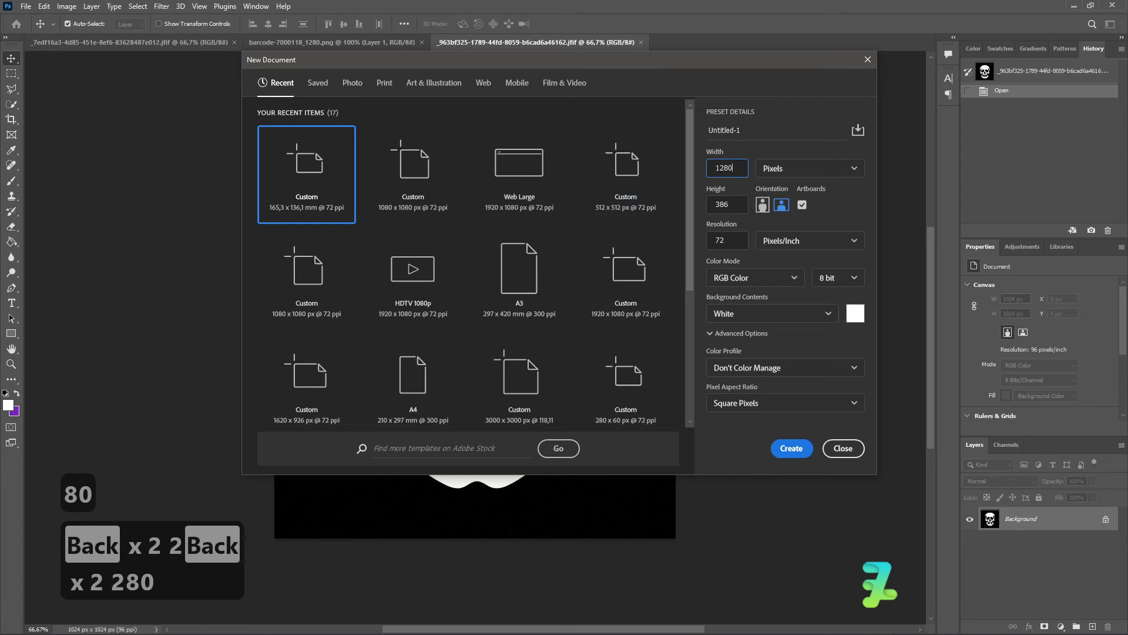
pyautogui.press('Tab')
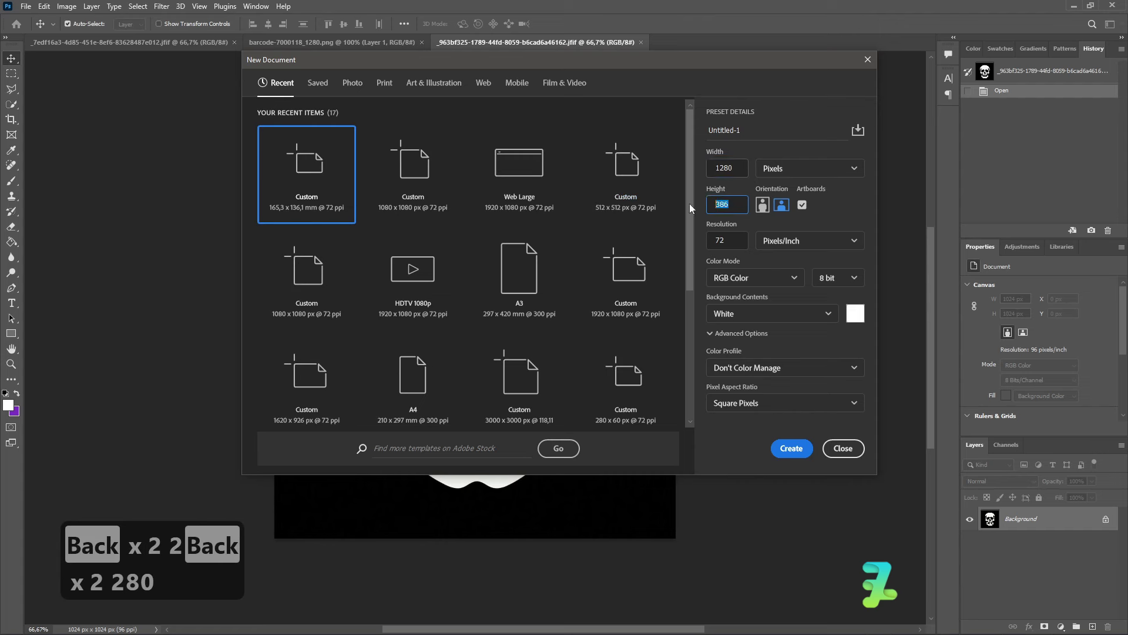
# - Set the height to 1060 pixels and create the document
pyautogui.write('1070')
pyautogui.press('BackSpace')
pyautogui.press('BackSpace')
pyautogui.write('80')
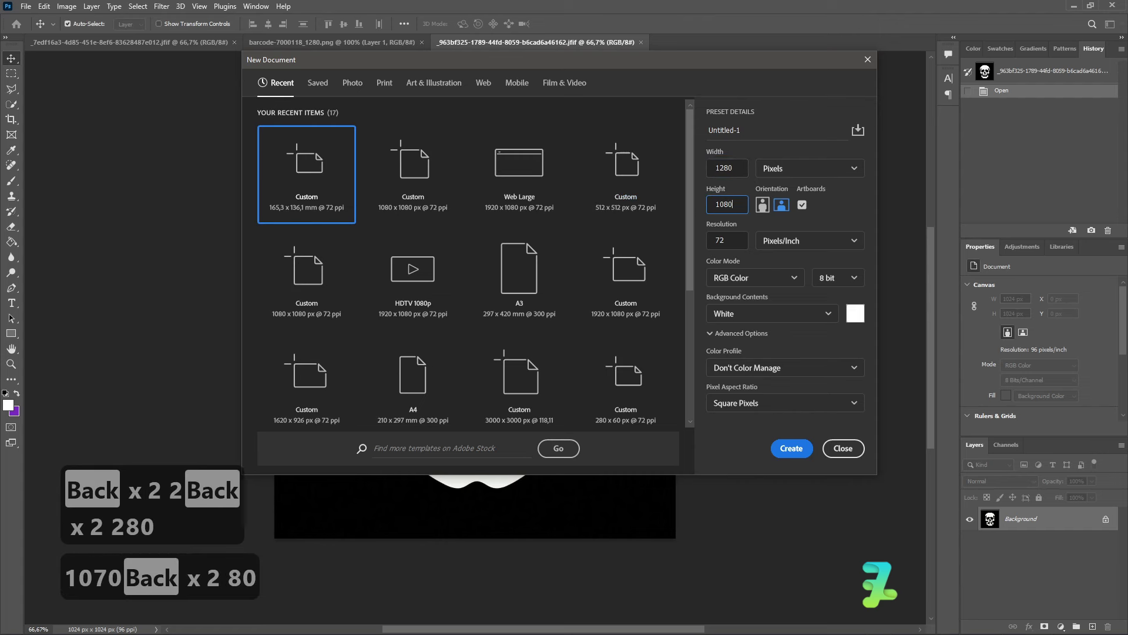
pyautogui.press('BackSpace')
pyautogui.press('BackSpace')
pyautogui.write('70')
pyautogui.press('BackSpace')
pyautogui.press('BackSpace')
pyautogui.write('60')
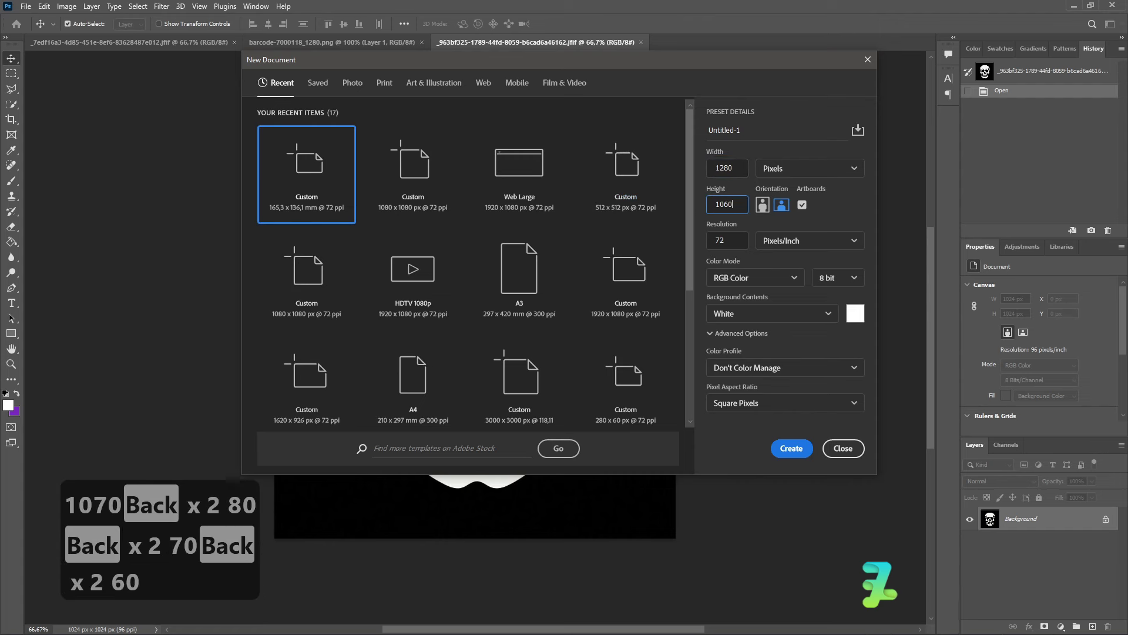
pyautogui.click(809, 451)
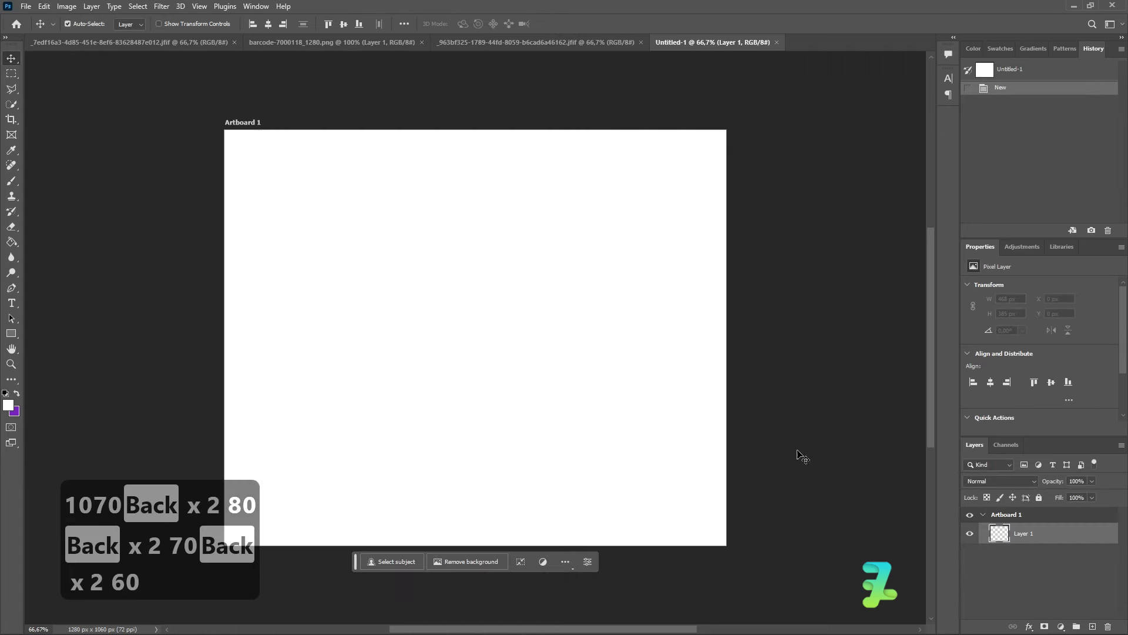
# - Float the skull image in its own window, copy the skull onto the new artboard, and close the source image
pyautogui.click(461, 44)
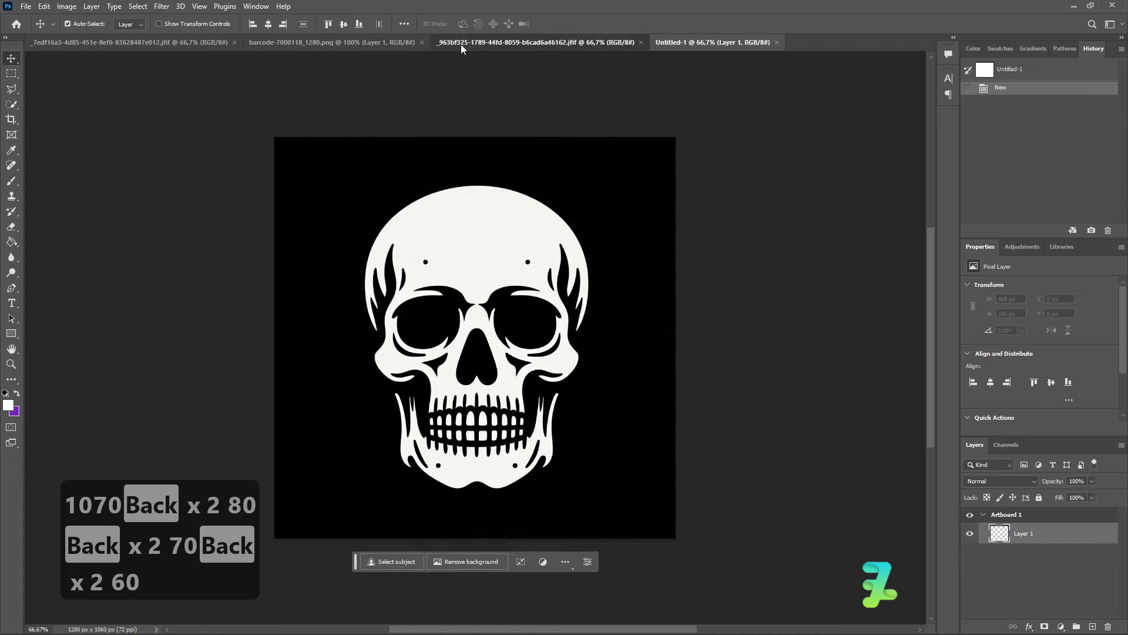
pyautogui.rightClick(460, 44)
pyautogui.click(495, 107)
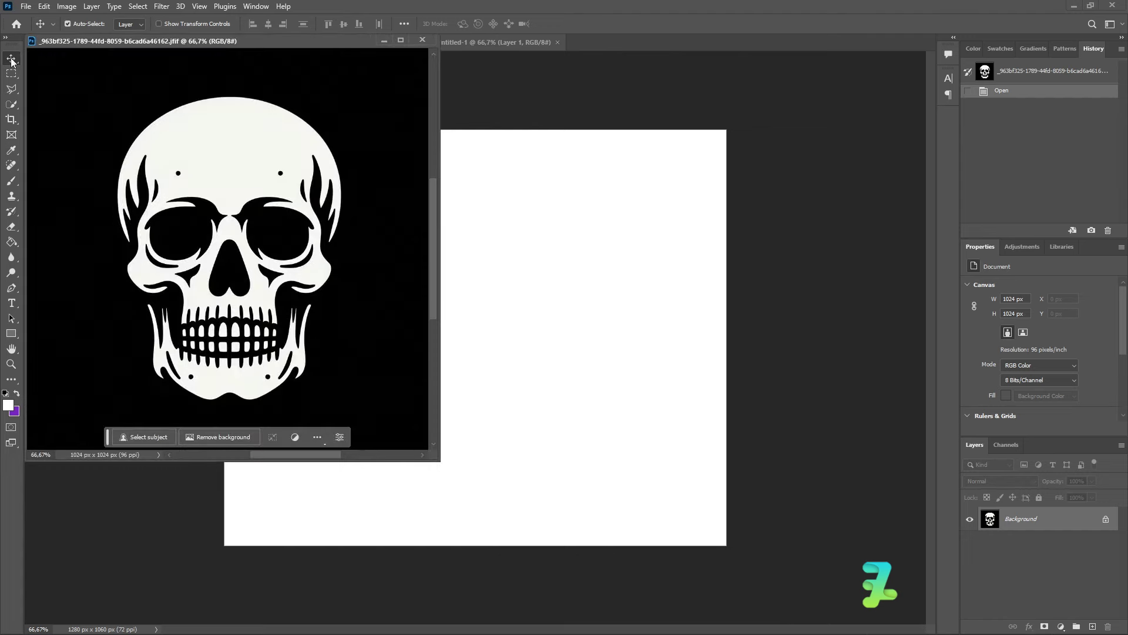
pyautogui.moveTo(220, 156); pyautogui.dragTo(450, 227)
pyautogui.click(423, 41)
# - Scale the skull layer to about 73% with Free Transform and move it up so its head is cut off by the artboard's upper edge
pyautogui.hotkey('ctrl', 't')
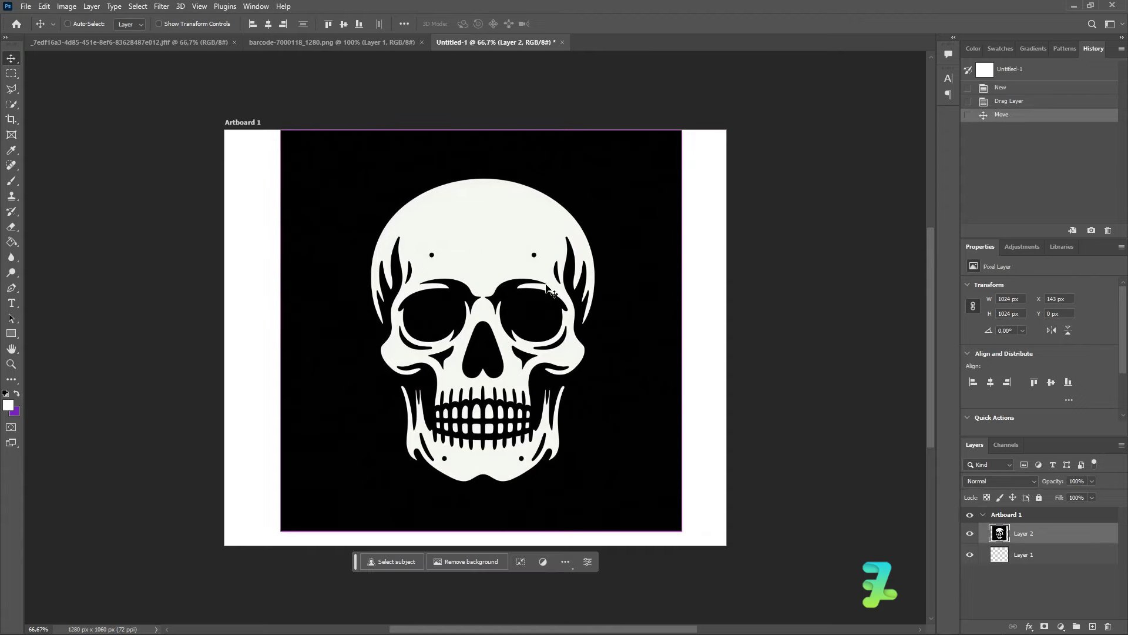
pyautogui.moveTo(679, 531); pyautogui.dragTo(572, 420)
pyautogui.moveTo(460, 369); pyautogui.dragTo(512, 271)
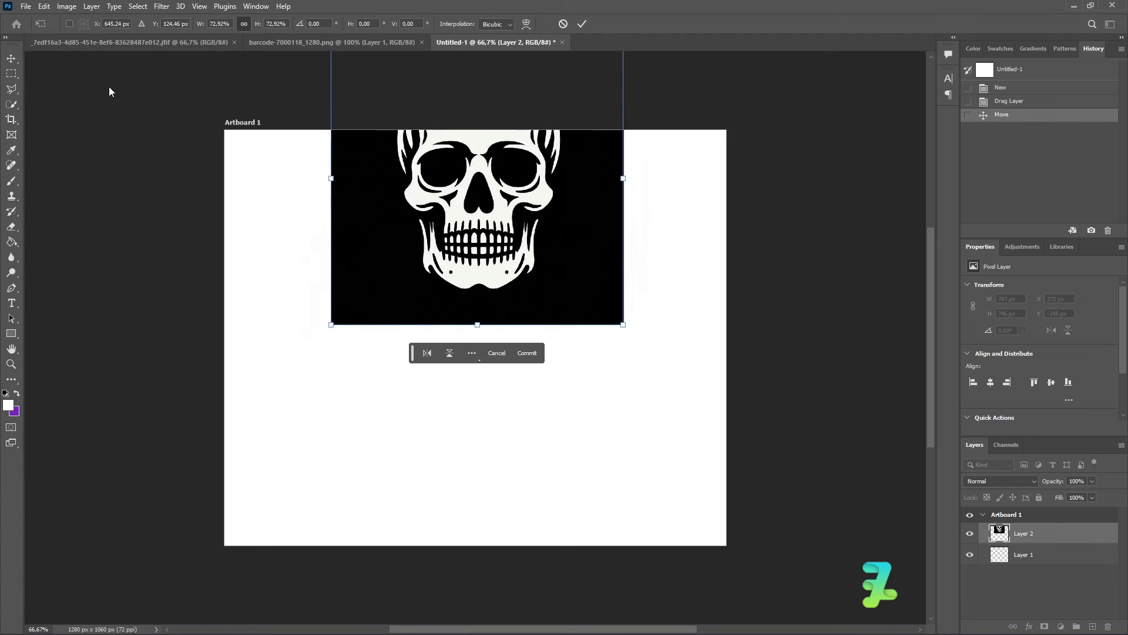
pyautogui.click(11, 58)
# - Align the skull layer to the horizontal centre of the whole canvas, then clear the selection
pyautogui.hotkey('ctrl', 'a')
pyautogui.click(265, 24)
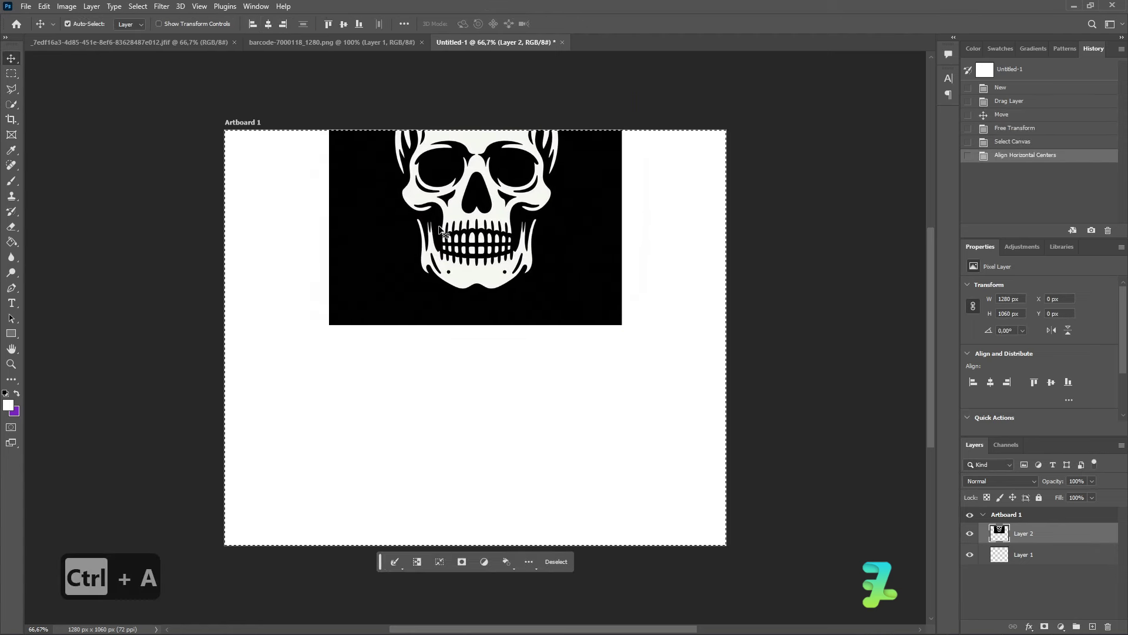
pyautogui.hotkey('ctrl', 'd')
# - Sample the skull image's black background as the foreground colour and fill the white area around it with the Paint Bucket
pyautogui.click(9, 404)
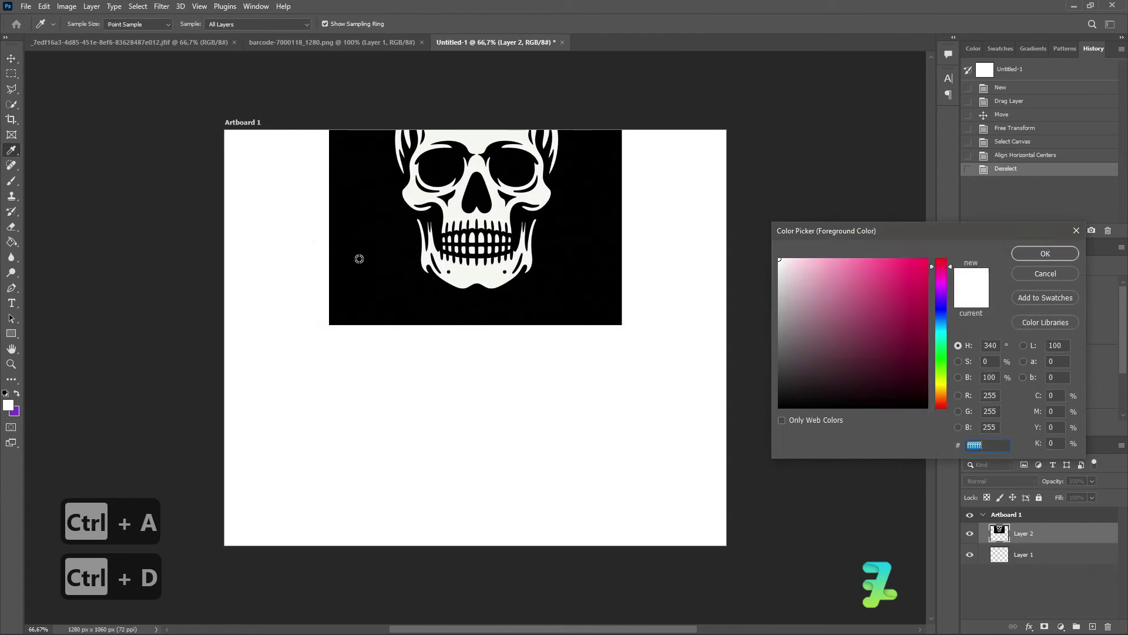
pyautogui.click(358, 257)
pyautogui.click(1045, 253)
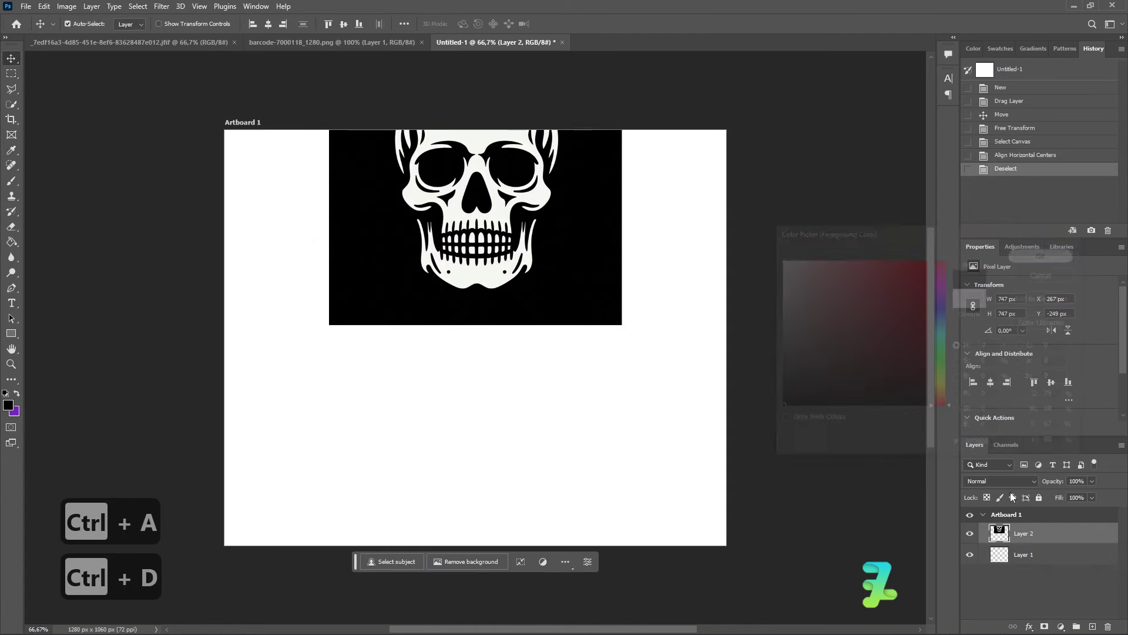
pyautogui.click(994, 544)
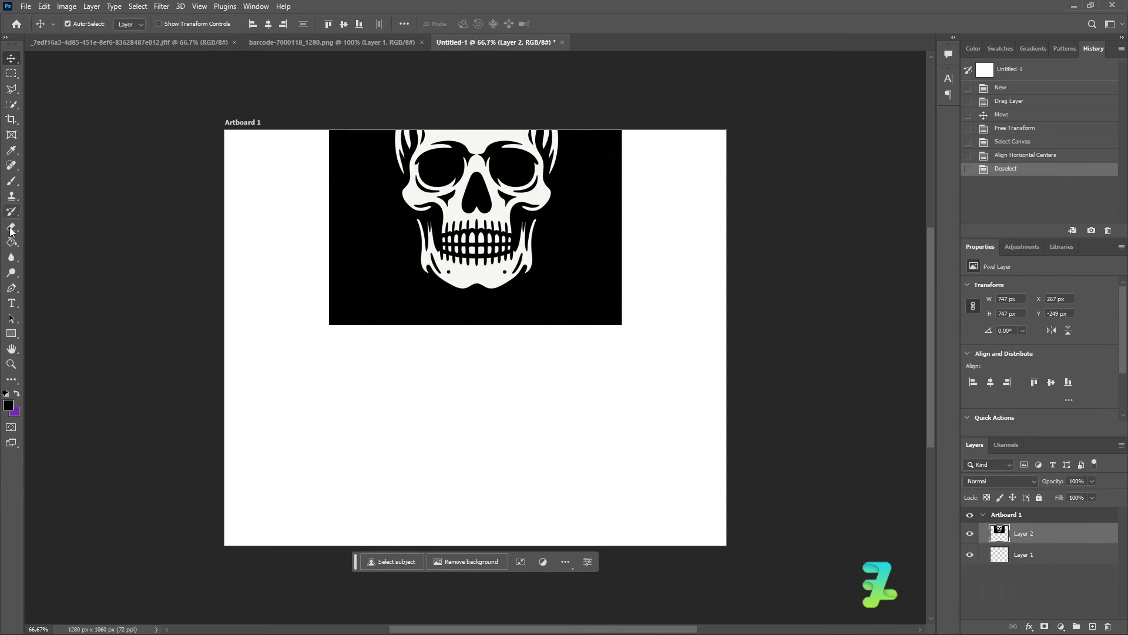
pyautogui.press('g')
pyautogui.click(258, 306)
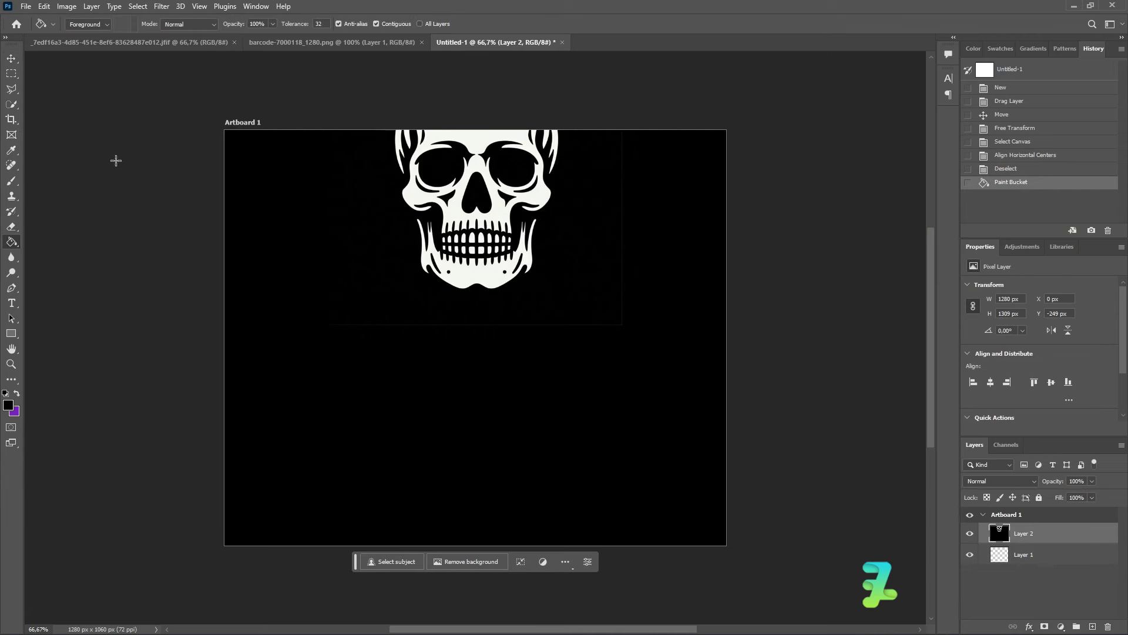
# - Paint over the faint edges of the skull image using a black brush of 94 px with 100% hardness
pyautogui.click(12, 181)
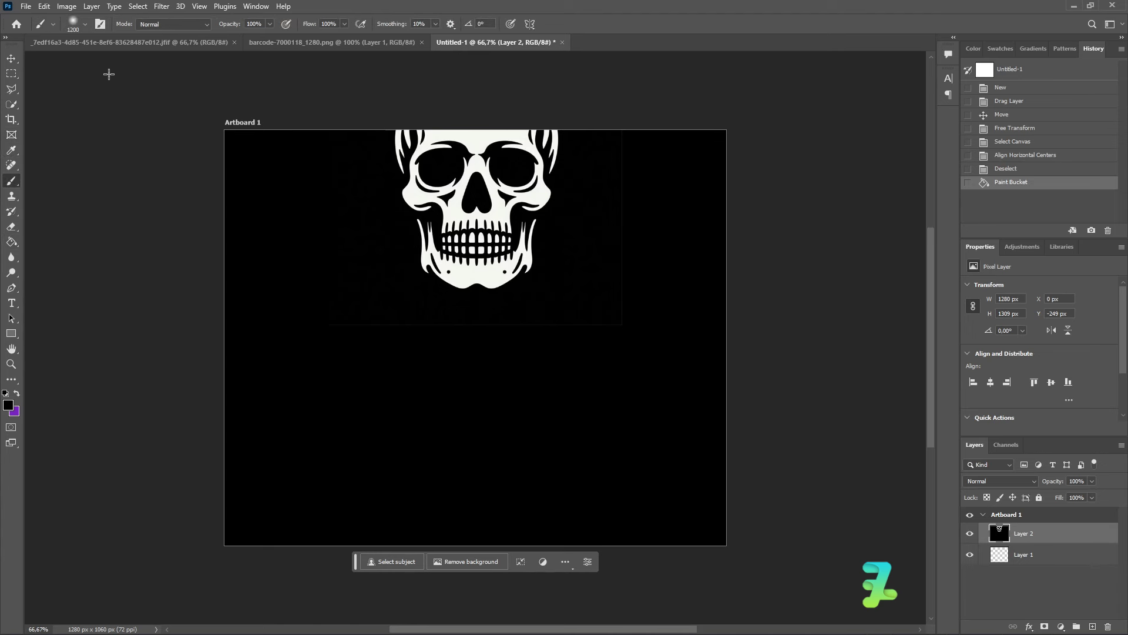
pyautogui.click(85, 24)
pyautogui.moveTo(65, 88); pyautogui.dragTo(212, 86)
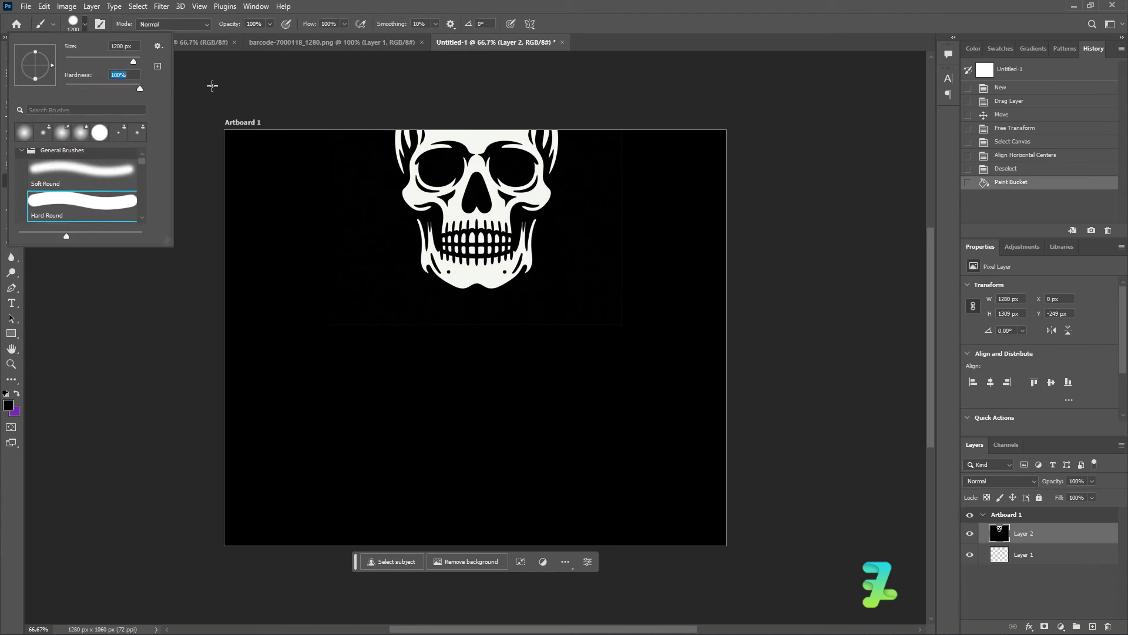
pyautogui.moveTo(134, 62)
pyautogui.mouseDown()
pyautogui.moveTo(91, 61)
pyautogui.moveTo(101, 62)
pyautogui.mouseUp()
pyautogui.click(212, 132)
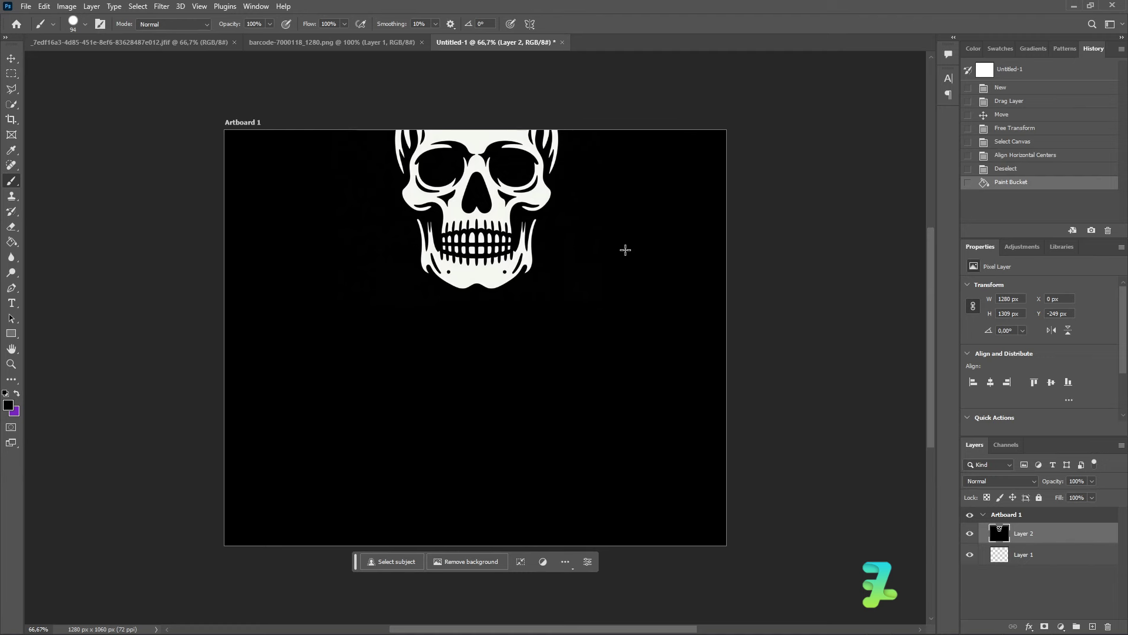
pyautogui.moveTo(619, 163); pyautogui.dragTo(619, 253)
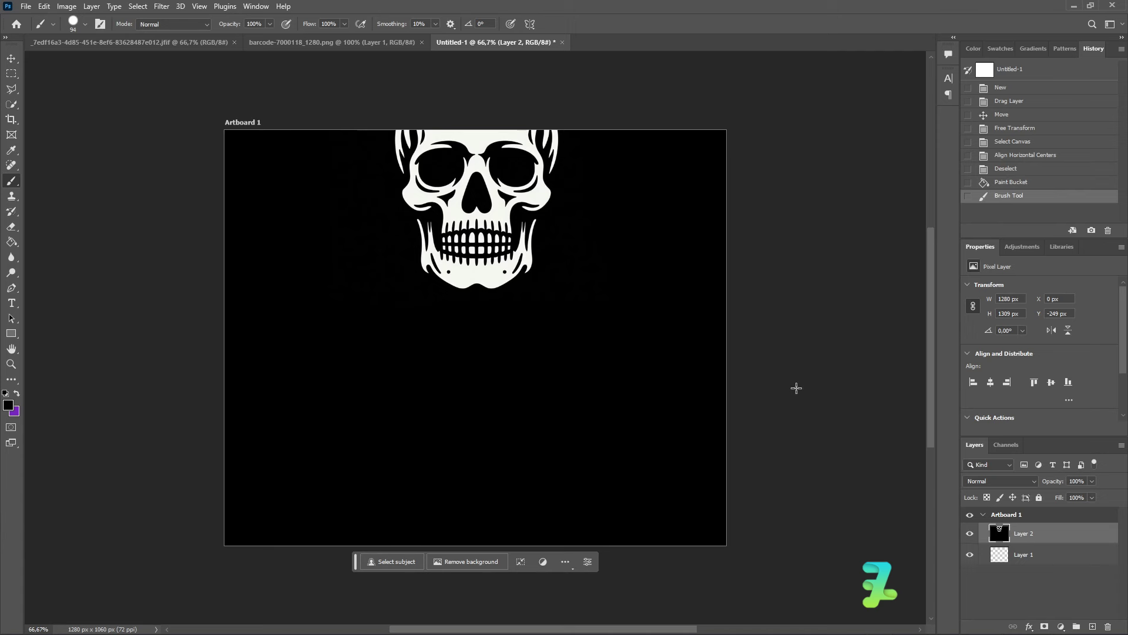
# - Start a text layer below the skull and set its text colour to white (ffffff)
pyautogui.click(12, 303)
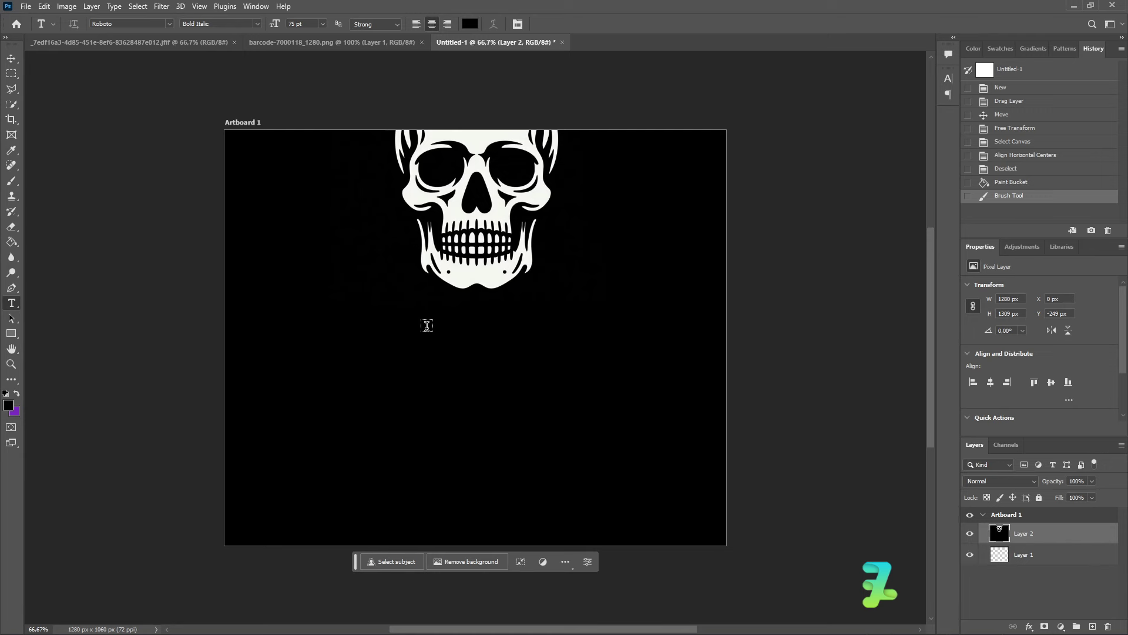
pyautogui.click(426, 326)
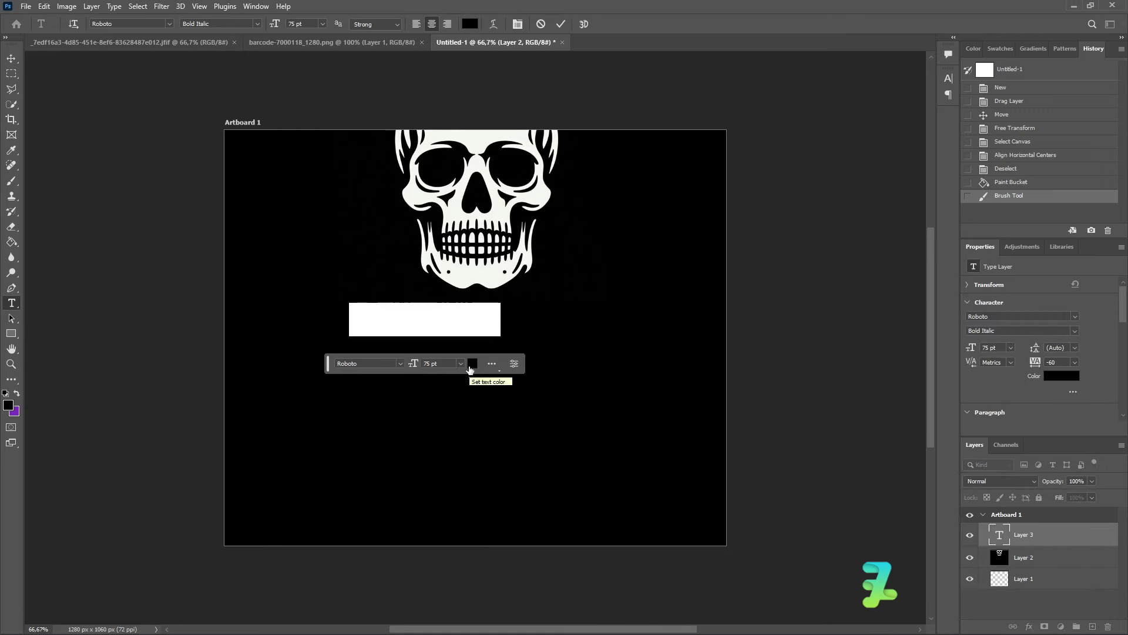
pyautogui.press('capslock')
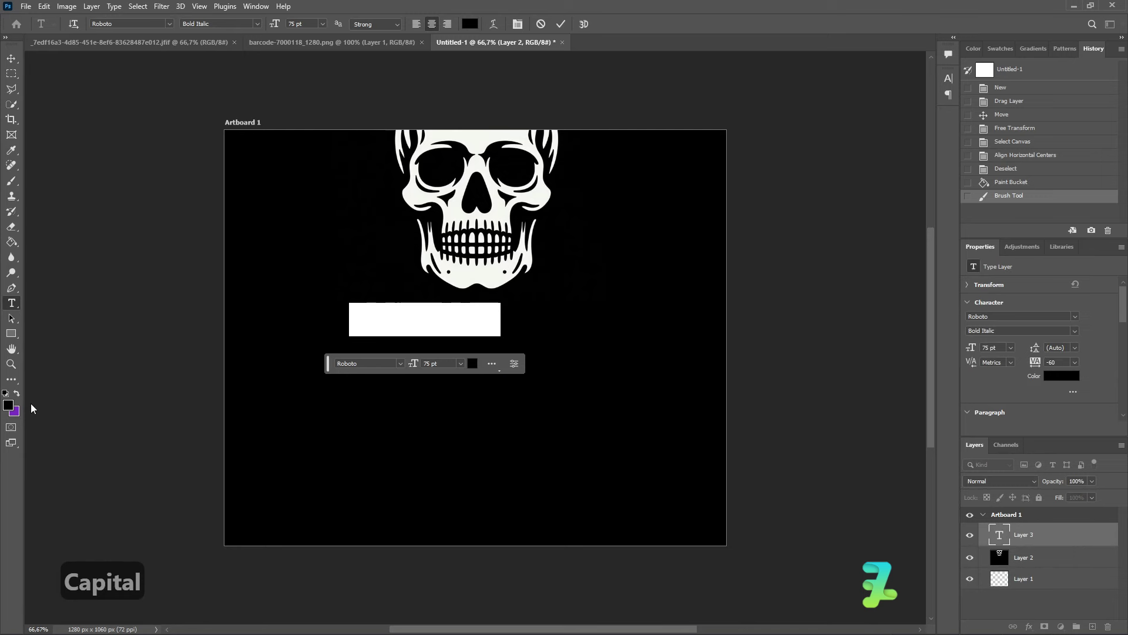
pyautogui.click(9, 405)
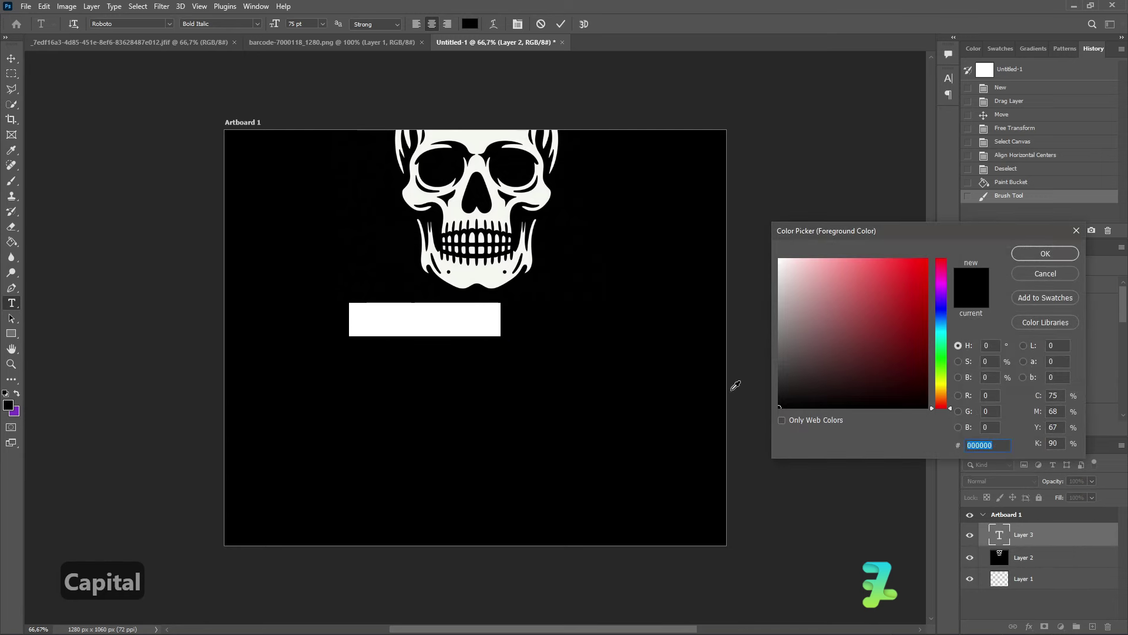
pyautogui.moveTo(804, 309); pyautogui.dragTo(724, 218)
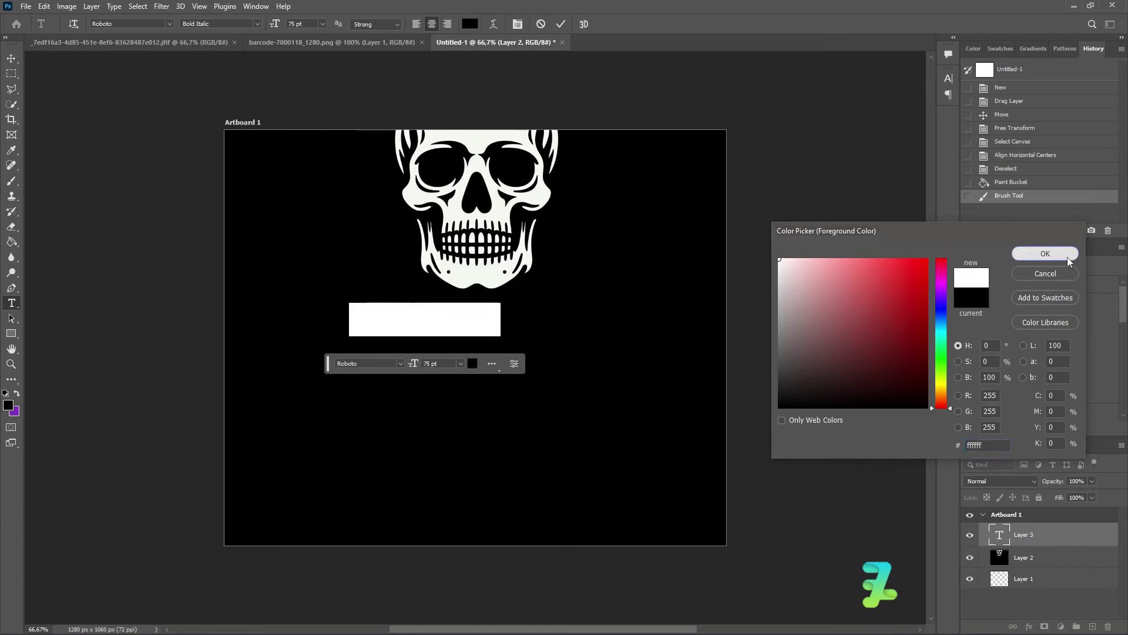
pyautogui.click(1045, 253)
pyautogui.click(453, 317)
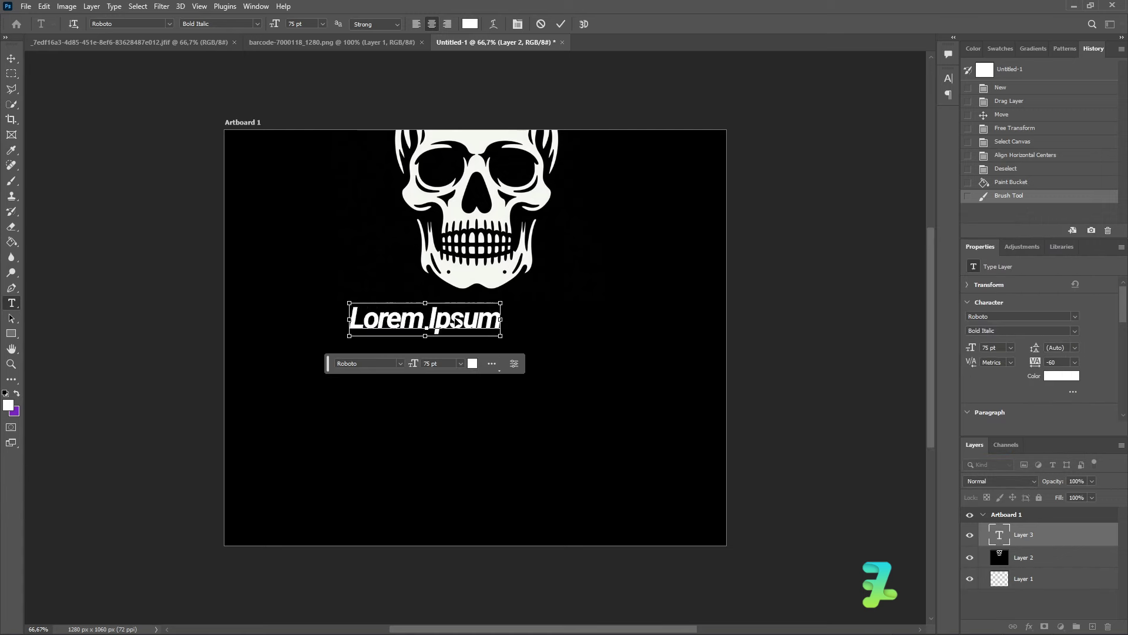
# - Replace the placeholder text with SHEESH in capital letters
pyautogui.hotkey('ctrl', 'a')
pyautogui.hotkey('ctrl', 'a')
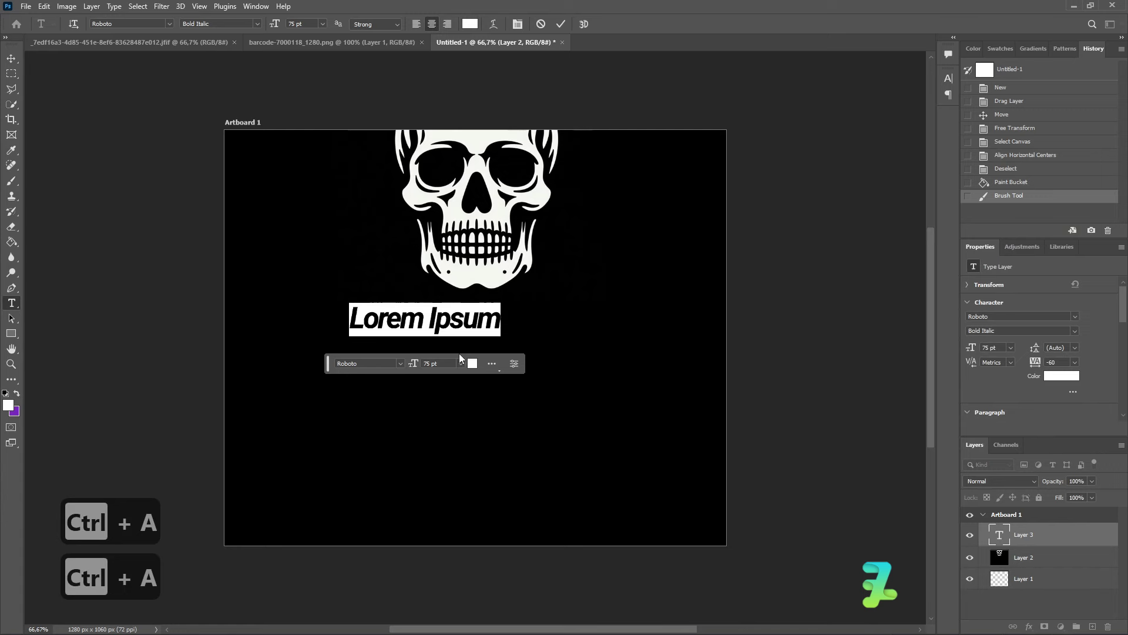
pyautogui.press('capslock')
pyautogui.write('SH')
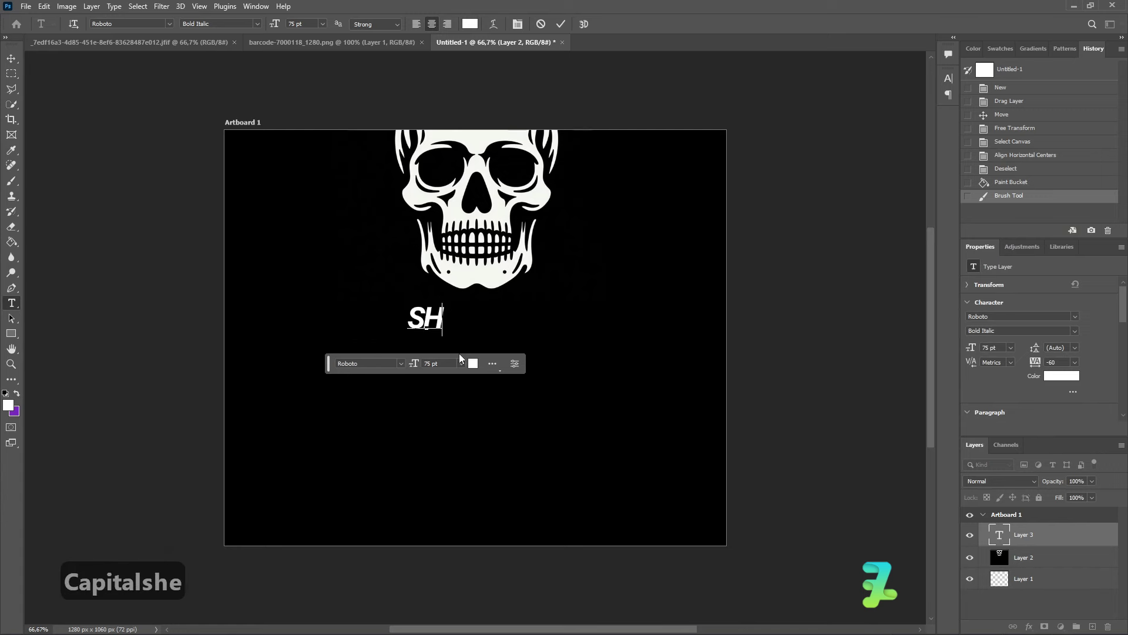
pyautogui.write('EESH')
# - Change the font of the whole SHEESH text to Next Bravo and commit the text layer
pyautogui.hotkey('ctrl', 'a')
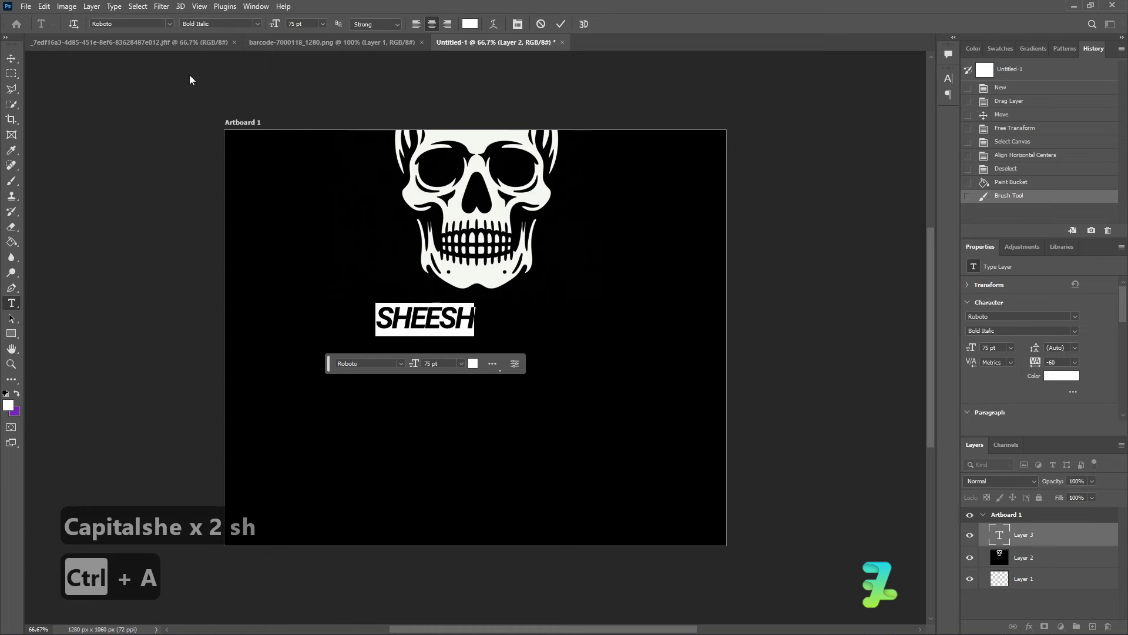
pyautogui.click(168, 25)
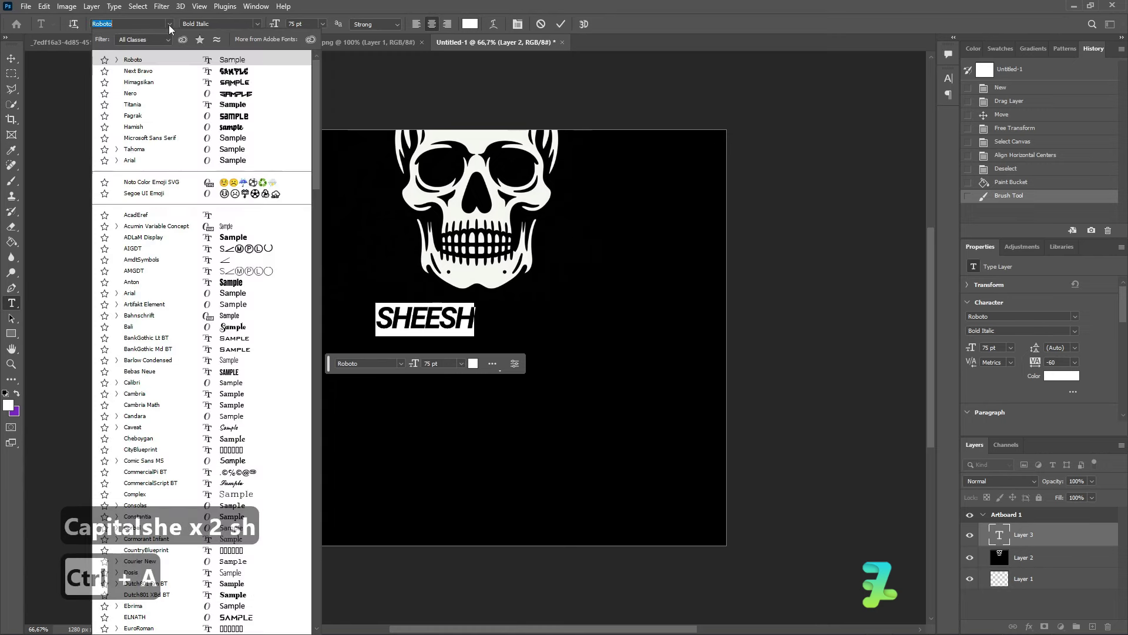
pyautogui.click(163, 69)
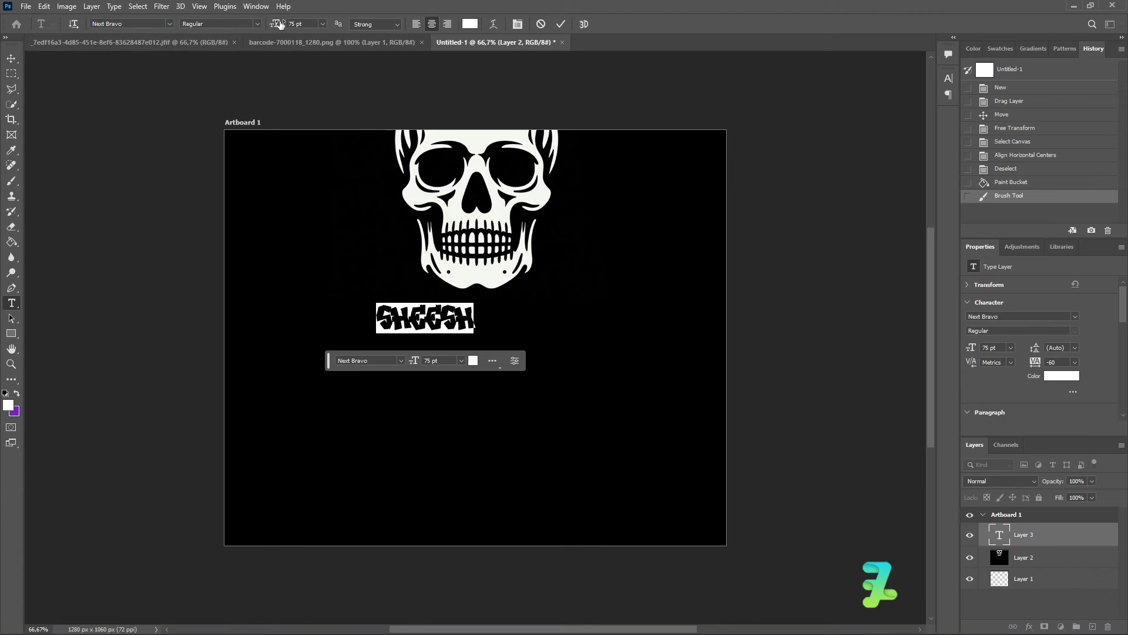
pyautogui.click(7, 58)
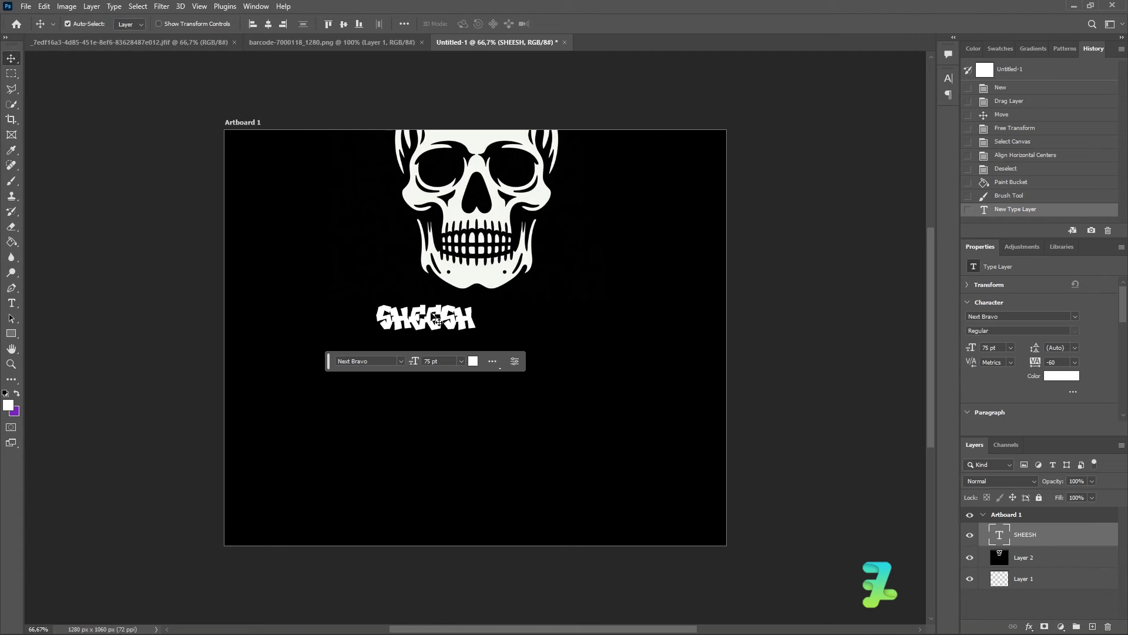
# - Move the SHEESH text to the artboard's horizontal centre, just below the skull's chin
pyautogui.moveTo(433, 317); pyautogui.dragTo(483, 314)
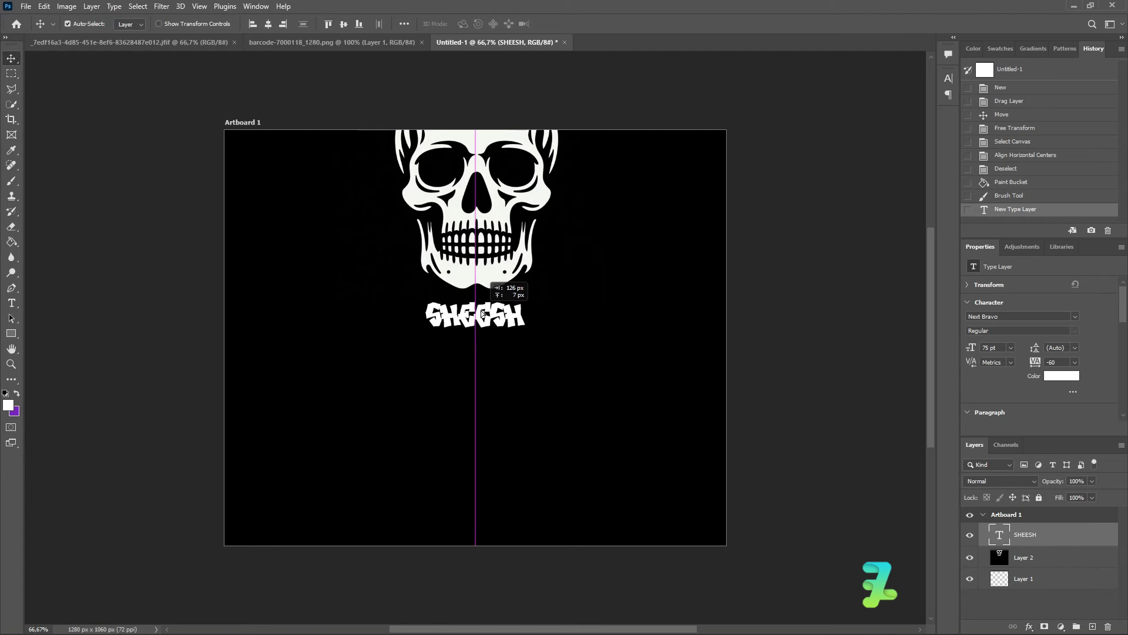
pyautogui.moveTo(482, 314); pyautogui.dragTo(483, 315)
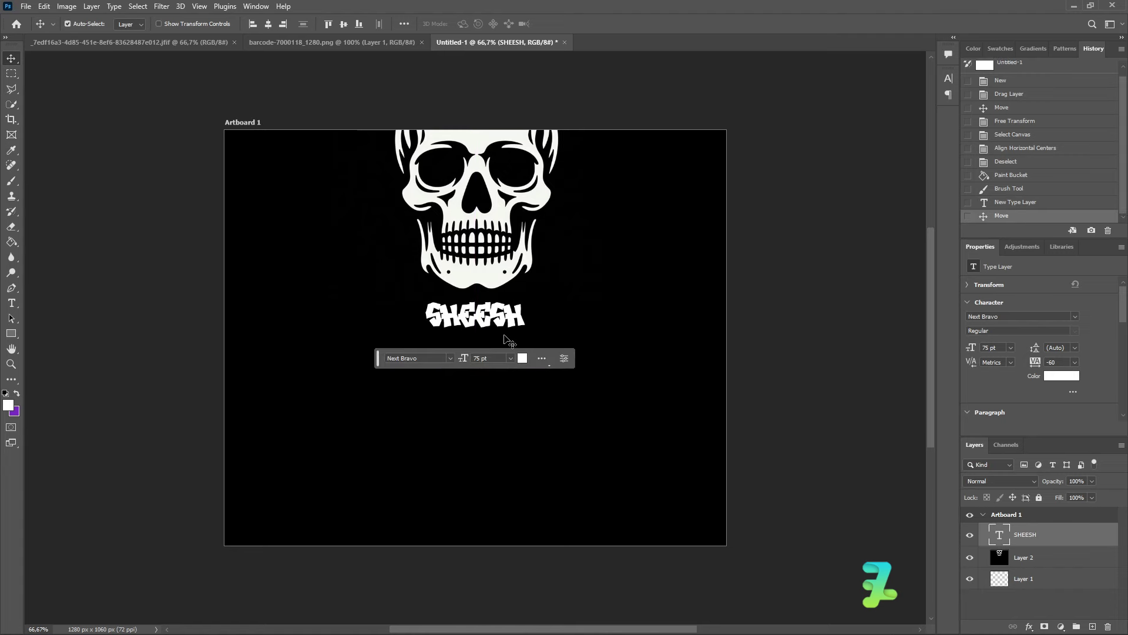
pyautogui.hotkey('ctrl', '=')
pyautogui.hotkey('ctrl', '=')
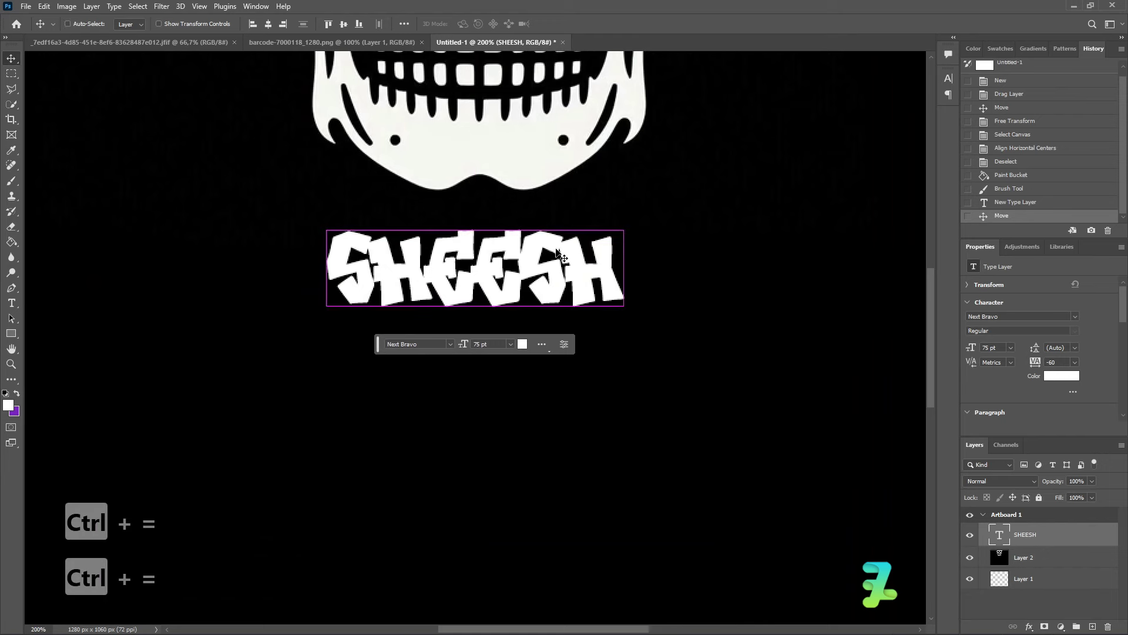
# - Duplicate the SHEESH text layer, recolour the lower one lime green (b8ff30), and commit the text change
pyautogui.hotkey('ctrl', 'j')
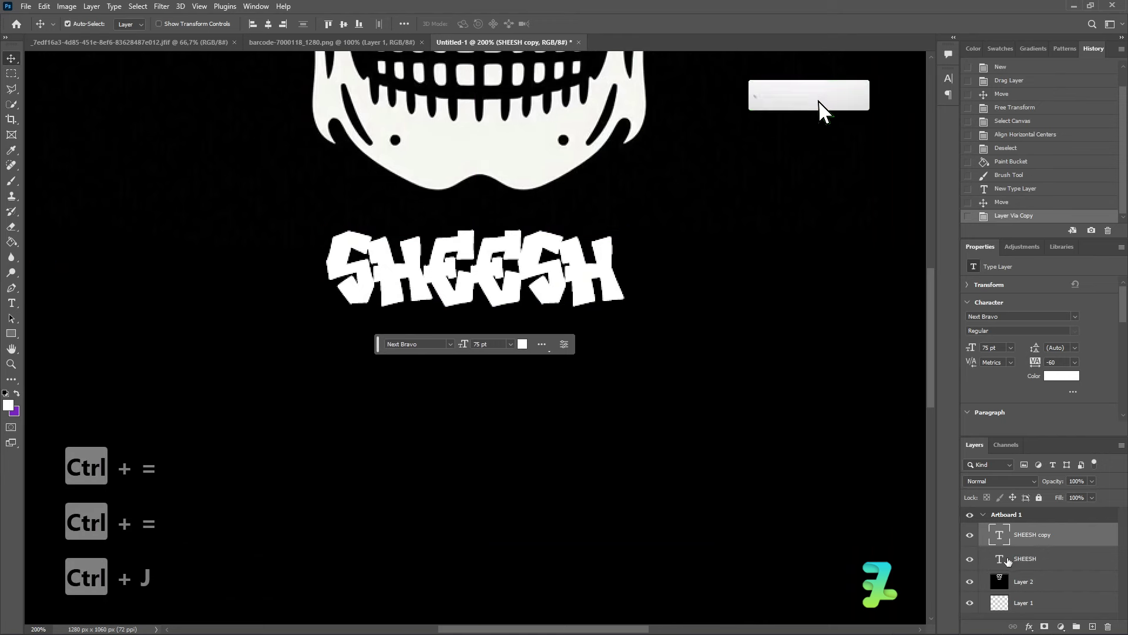
pyautogui.doubleClick(999, 559)
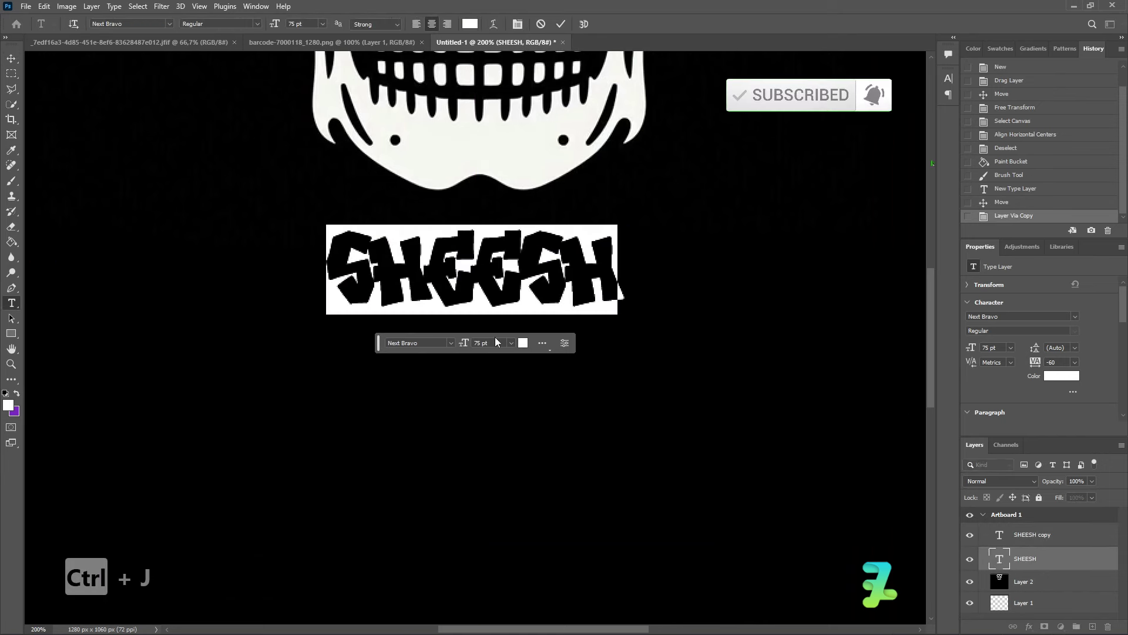
pyautogui.click(17, 393)
pyautogui.click(8, 405)
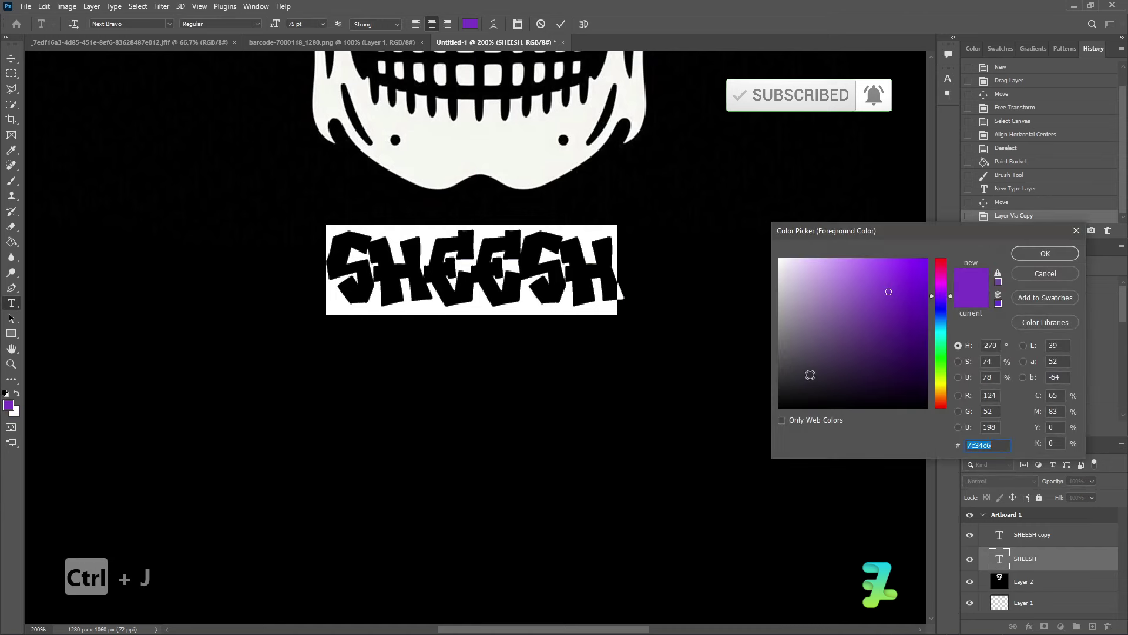
pyautogui.click(944, 366)
pyautogui.moveTo(944, 366); pyautogui.dragTo(941, 371)
pyautogui.moveTo(904, 268); pyautogui.dragTo(900, 250)
pyautogui.moveTo(937, 357); pyautogui.dragTo(943, 374)
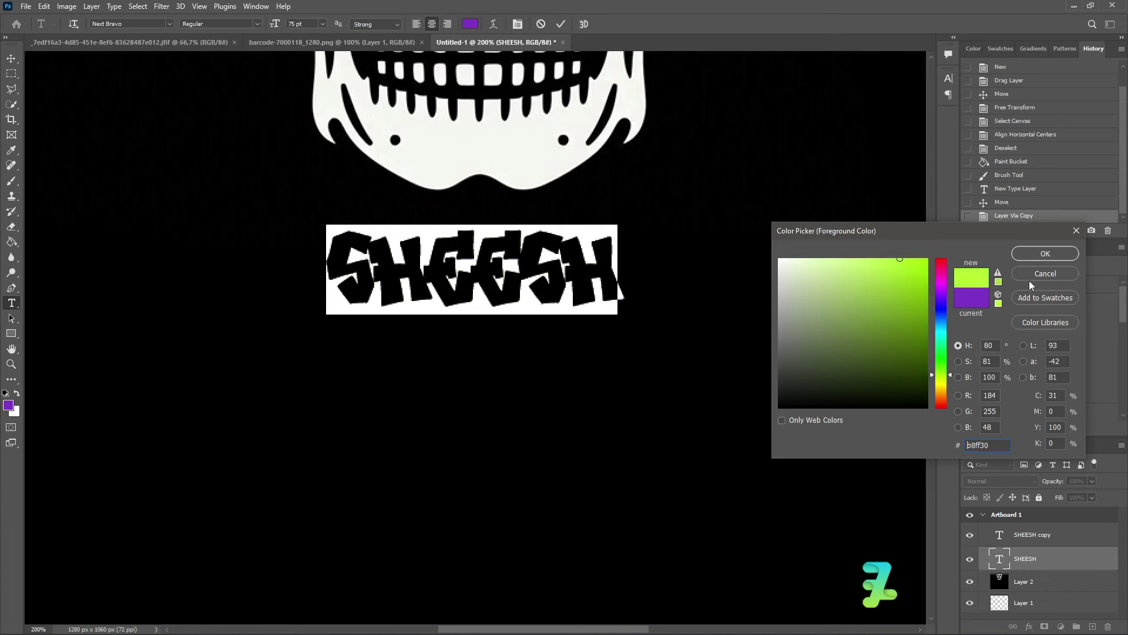
pyautogui.click(1045, 256)
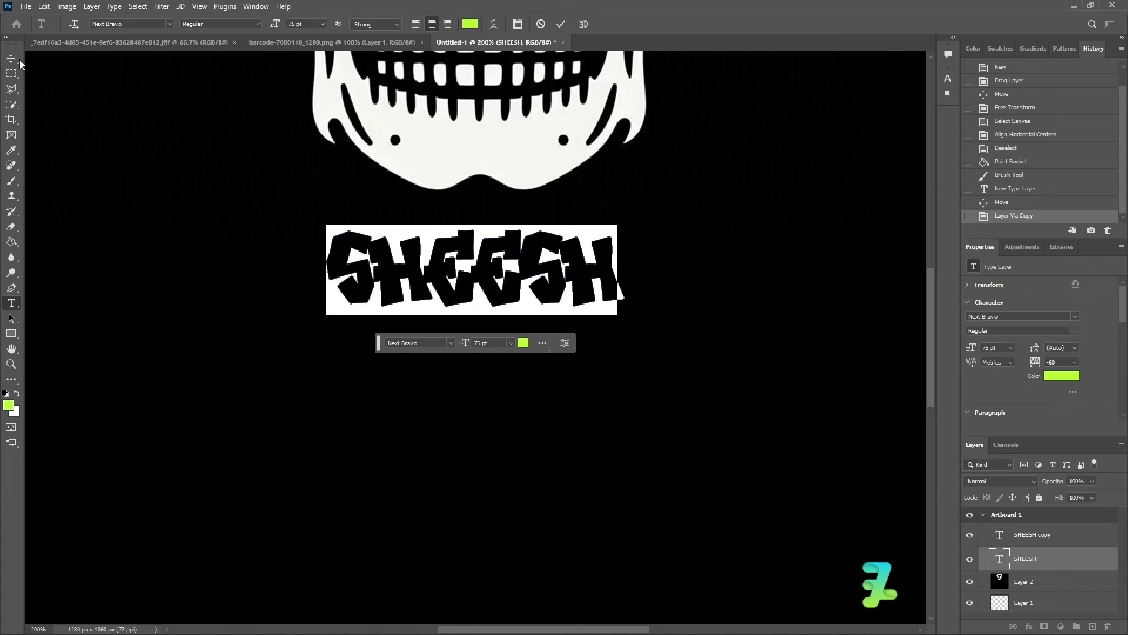
pyautogui.press('v')
pyautogui.moveTo(577, 292); pyautogui.dragTo(580, 295)
pyautogui.hotkey('ctrl', 'z')
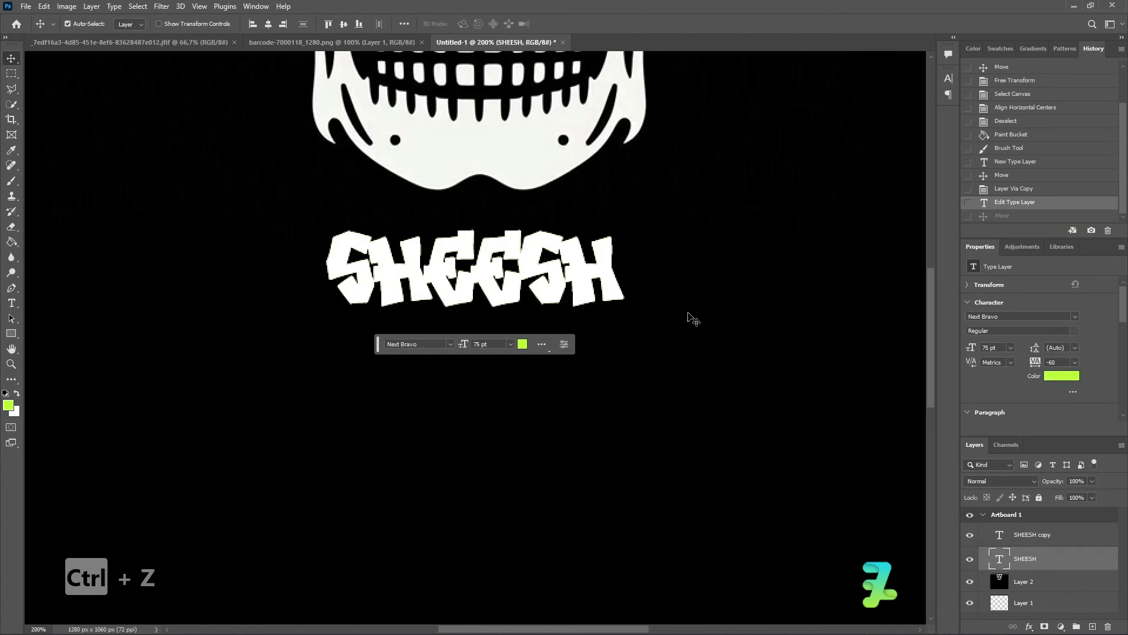
pyautogui.click(969, 535)
pyautogui.click(970, 534)
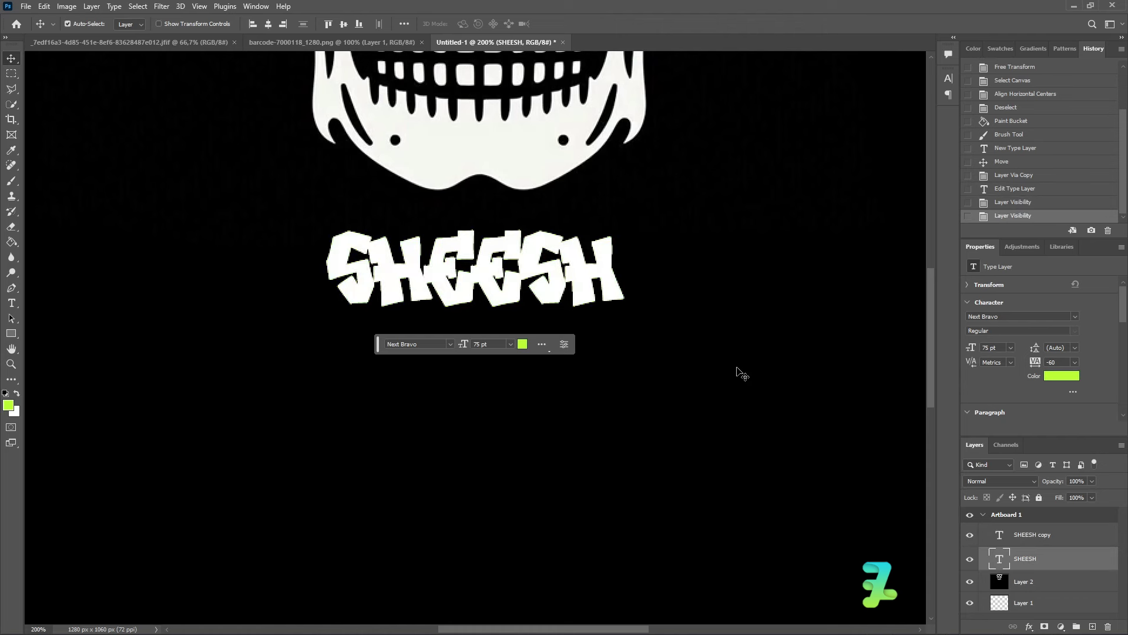
# - Nudge the green SHEESH layer 3 px right and 2 px down to form an offset shadow behind the white lettering
pyautogui.press('Right')
pyautogui.press('Right')
pyautogui.press('Right')
pyautogui.press('Right')
pyautogui.press('Down')
pyautogui.press('Down')
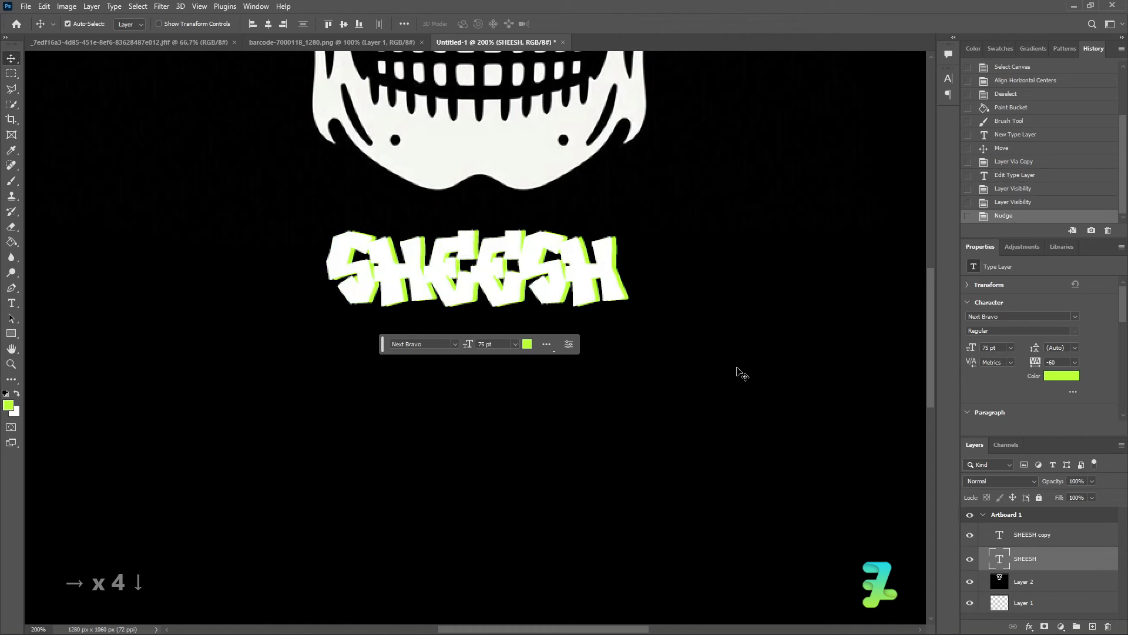
pyautogui.press('Left')
pyautogui.press('Down')
pyautogui.press('Up')
pyautogui.press('Left')
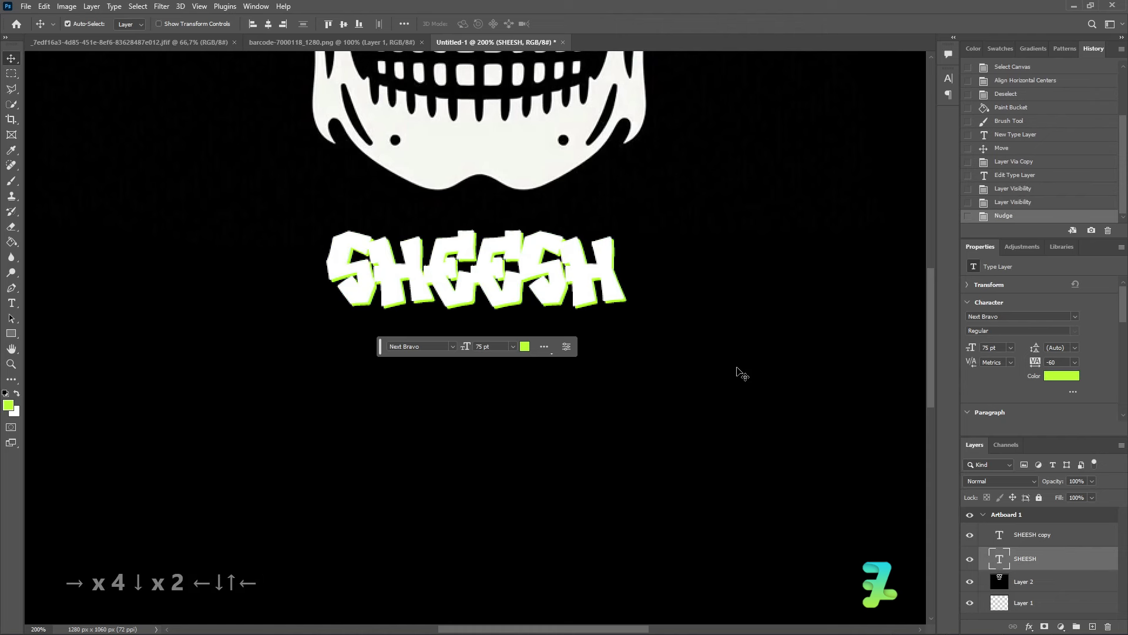
pyautogui.press('Right')
pyautogui.press('Up')
pyautogui.press('Down')
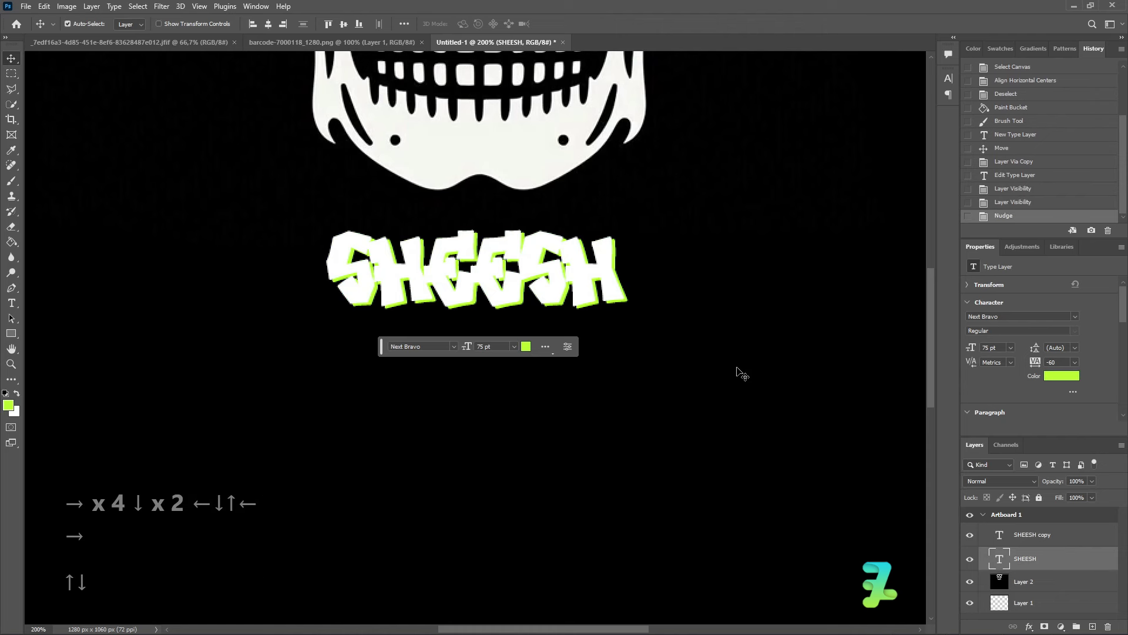
# - Examine the green offset shadow of the SHEESH lettering up close and in relation to the whole skull design
pyautogui.scroll(5, 629, 302)
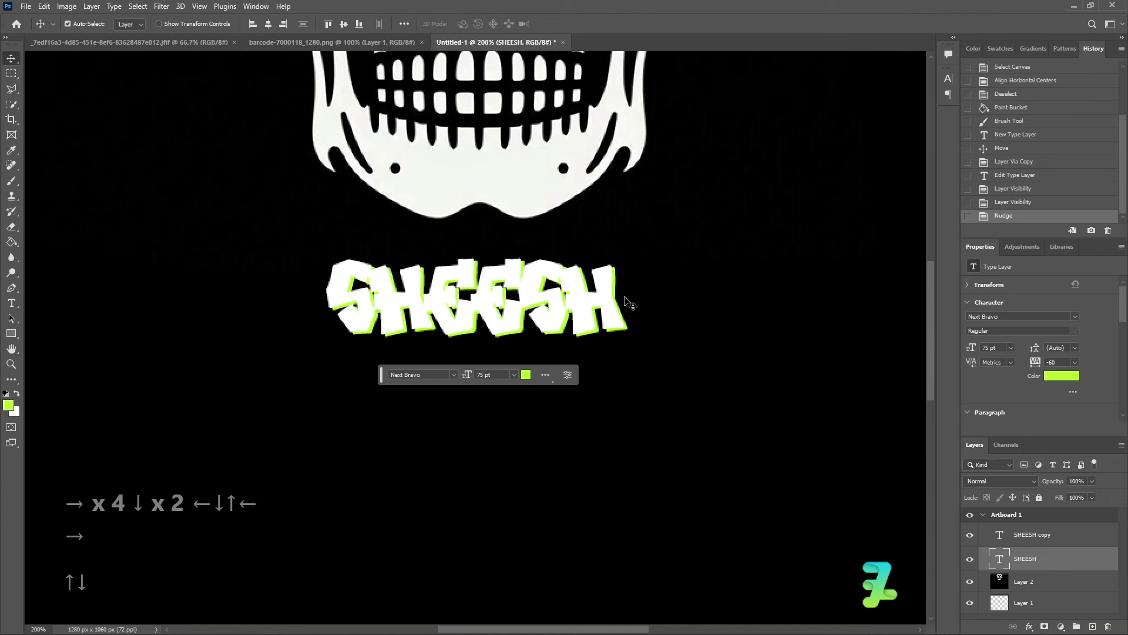
pyautogui.scroll(1, 632, 302)
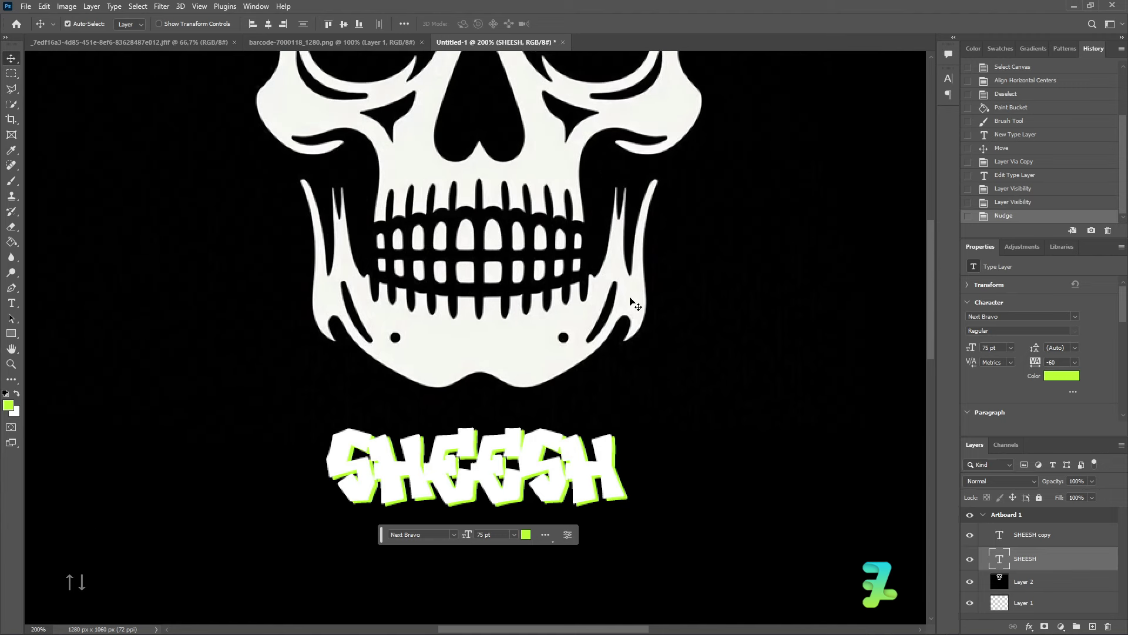
pyautogui.scroll(-2, 632, 302)
pyautogui.scroll(-1, 631, 303)
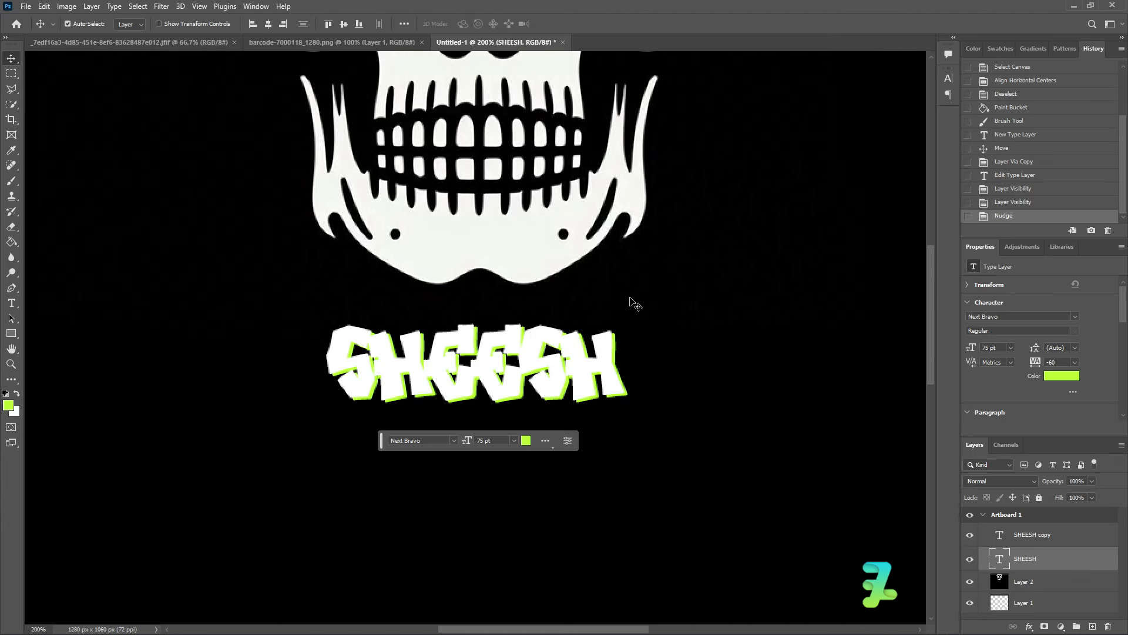
pyautogui.press('Right')
pyautogui.press('Left')
pyautogui.hotkey('ctrl', '-')
pyautogui.hotkey('ctrl', '-')
pyautogui.hotkey('ctrl', '=')
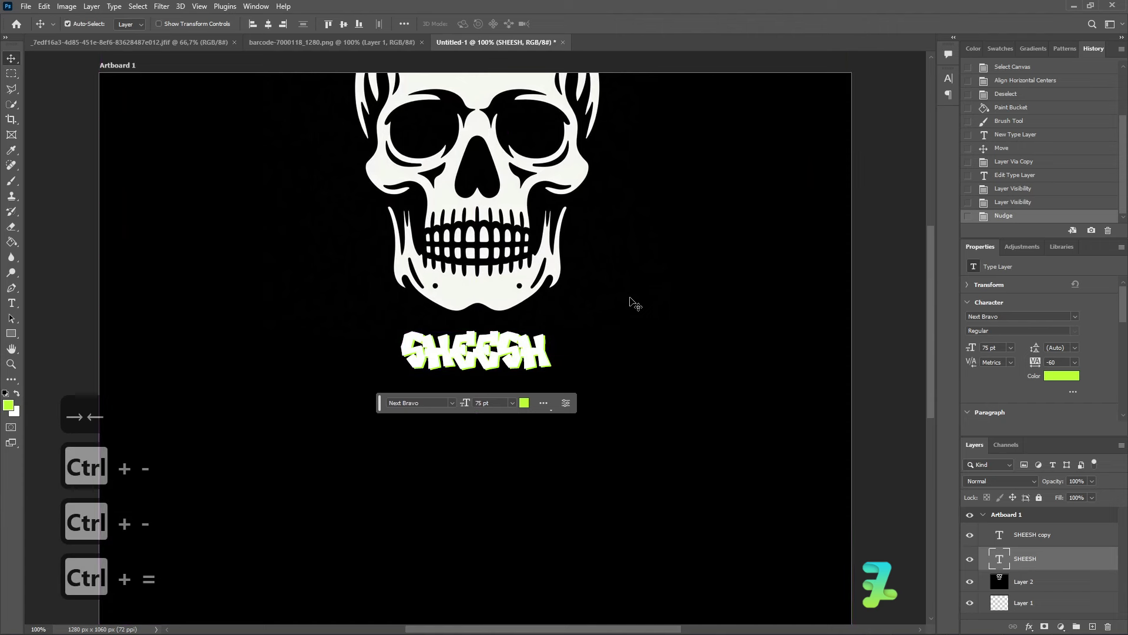
# - On a new layer above the green SHEESH text, paint curved lime lines with a size 10 brush from both sides of the lettering to the artboard's upper edge
pyautogui.click(12, 182)
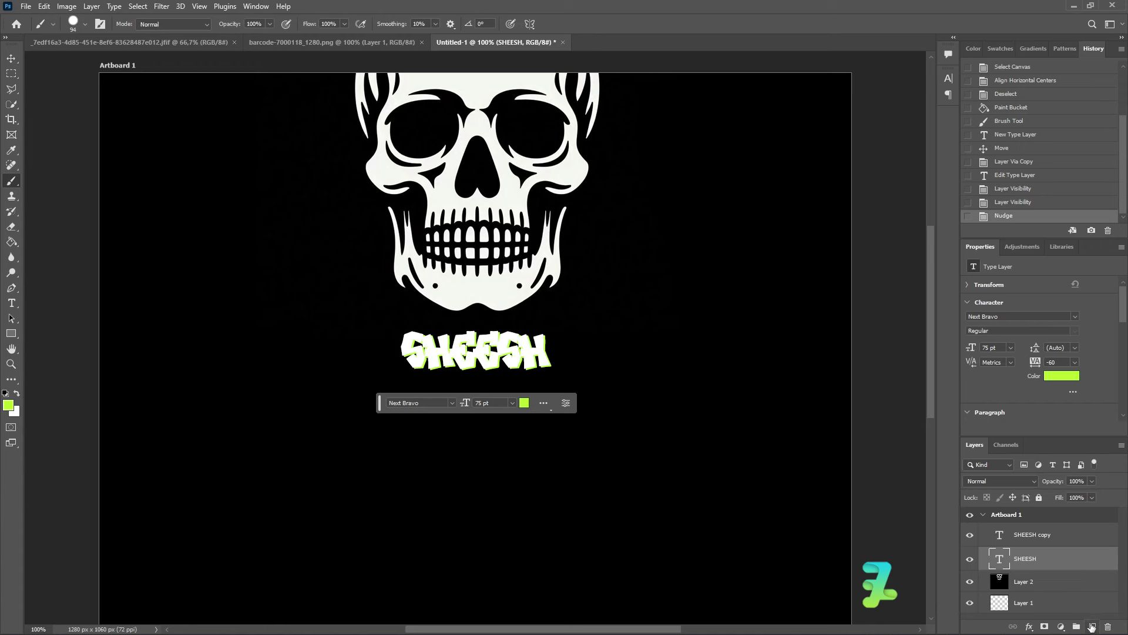
pyautogui.click(1093, 626)
pyautogui.moveTo(390, 355)
pyautogui.mouseDown()
pyautogui.moveTo(259, 248)
pyautogui.moveTo(272, 106)
pyautogui.mouseUp()
pyautogui.hotkey('ctrl', 'z')
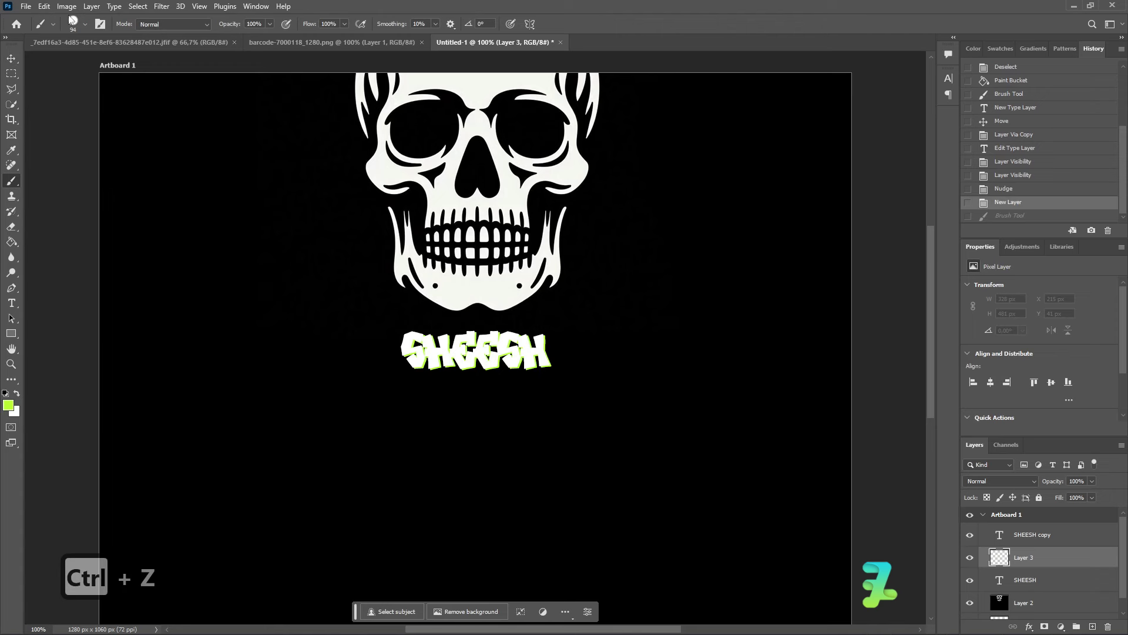
pyautogui.click(85, 24)
pyautogui.moveTo(97, 58); pyautogui.dragTo(70, 63)
pyautogui.moveTo(397, 341); pyautogui.dragTo(258, 61)
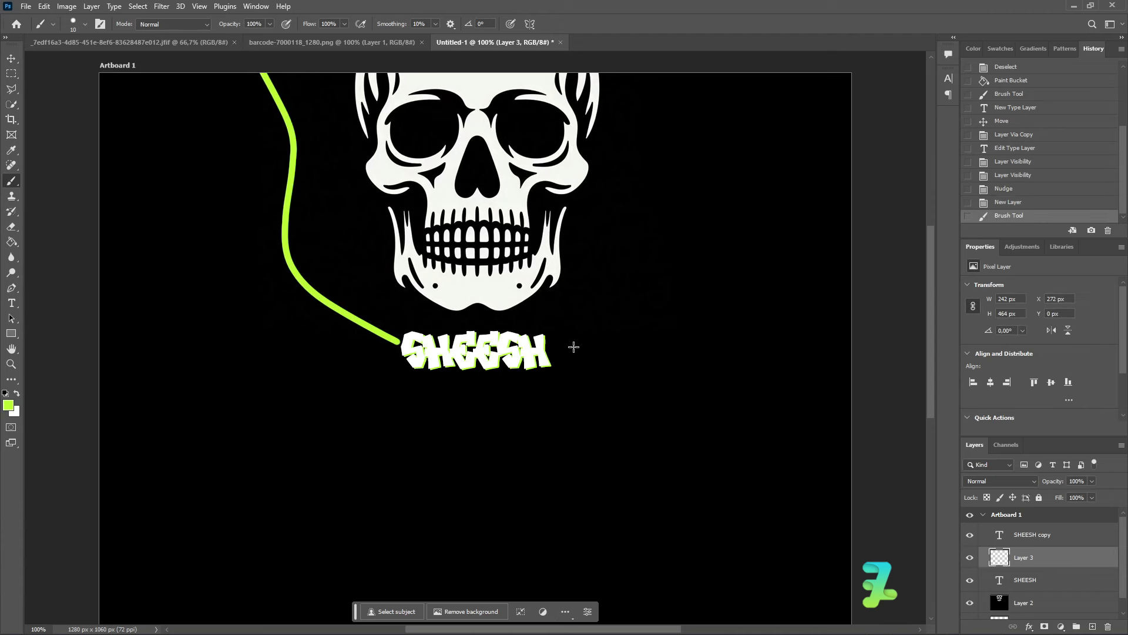
pyautogui.moveTo(554, 342)
pyautogui.mouseDown()
pyautogui.moveTo(610, 334)
pyautogui.moveTo(640, 167)
pyautogui.moveTo(785, 43)
pyautogui.mouseUp()
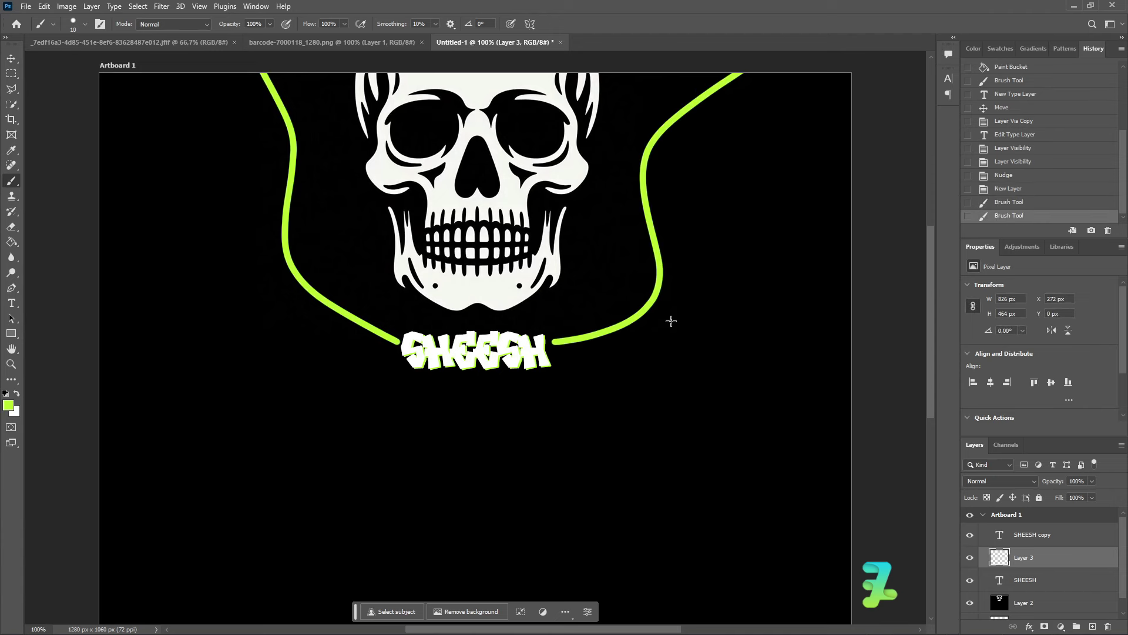
pyautogui.scroll(-2, 671, 320)
pyautogui.scroll(1, 672, 321)
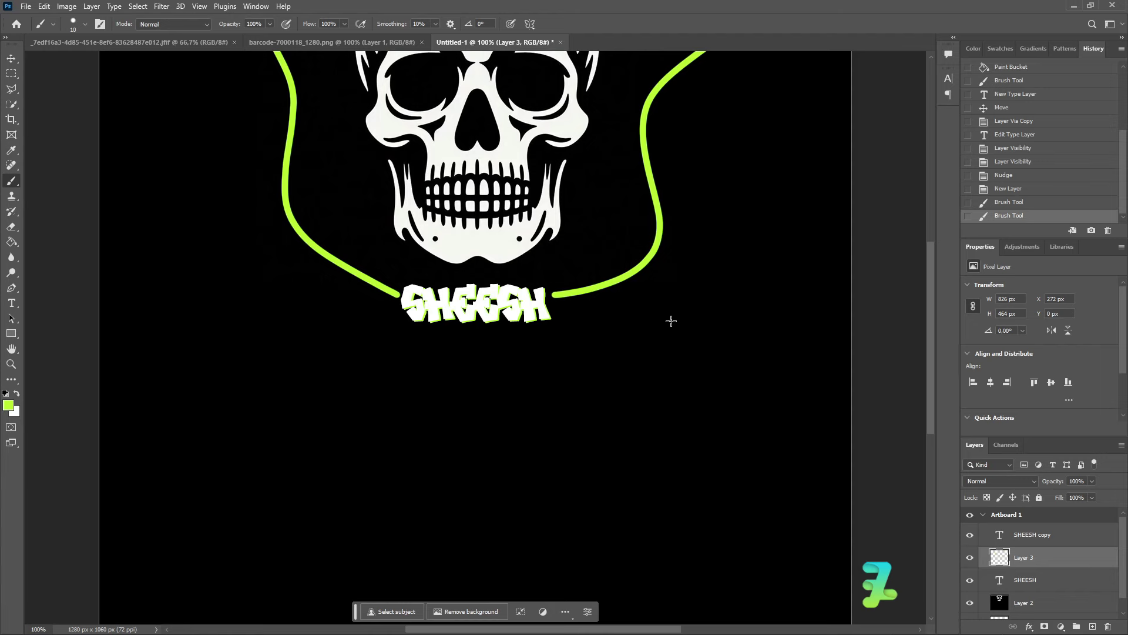
pyautogui.hotkey('ctrl', '-')
pyautogui.hotkey('ctrl', '=')
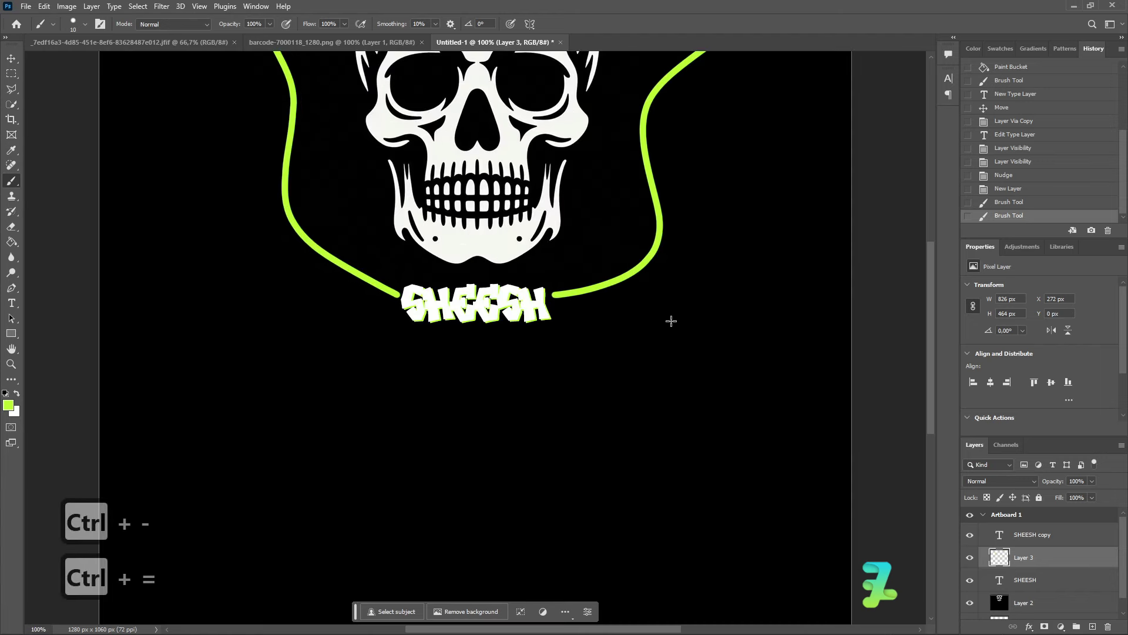
pyautogui.hotkey('ctrl', '-')
pyautogui.hotkey('ctrl', '=')
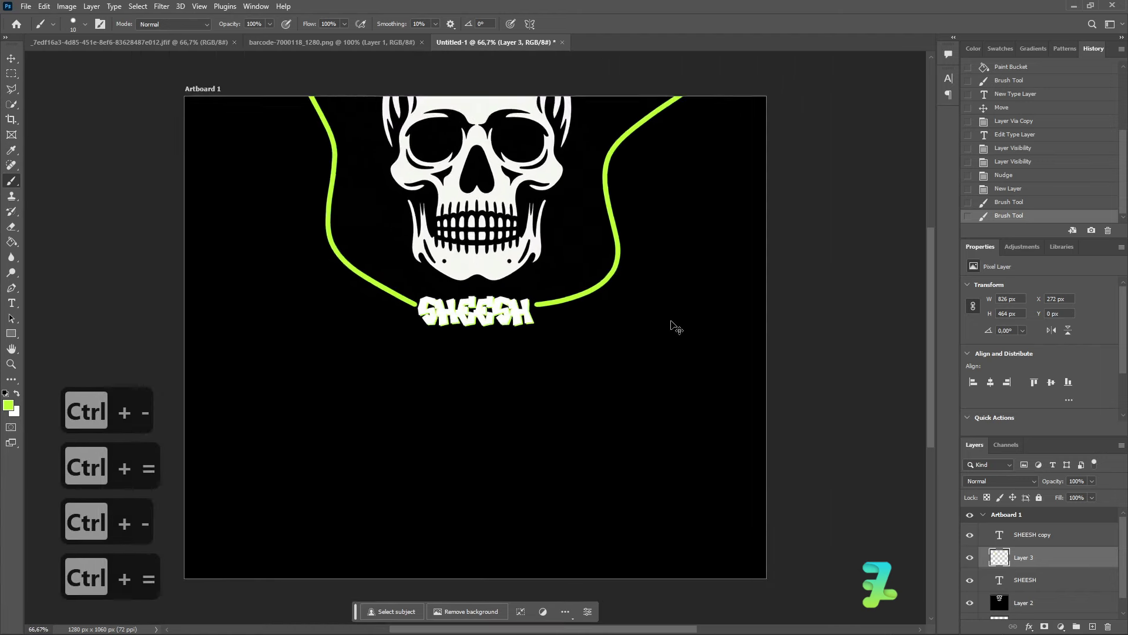
pyautogui.scroll(3, 636, 328)
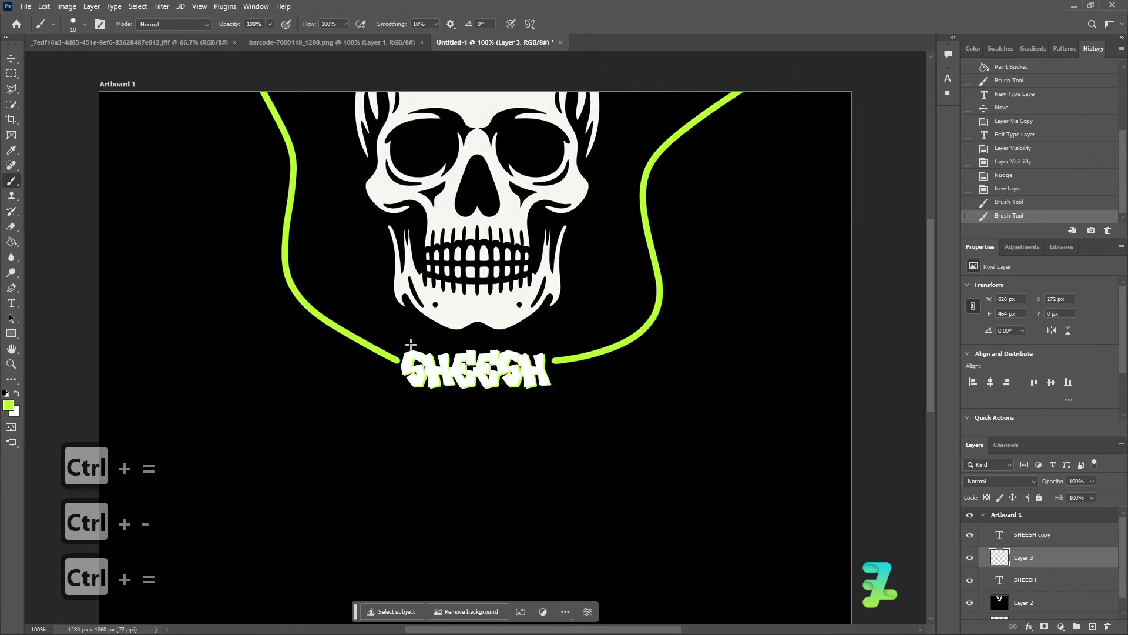
# - Add a lime green text layer reading energymax and centre it below the SHEESH lettering
pyautogui.click(13, 303)
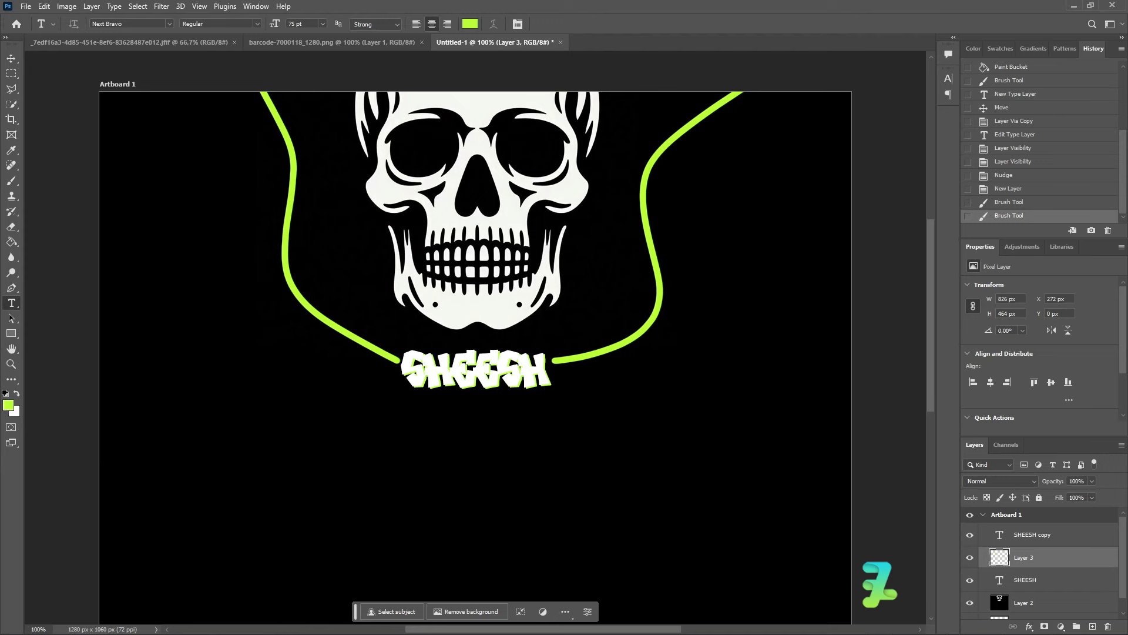
pyautogui.click(401, 453)
pyautogui.write('N')
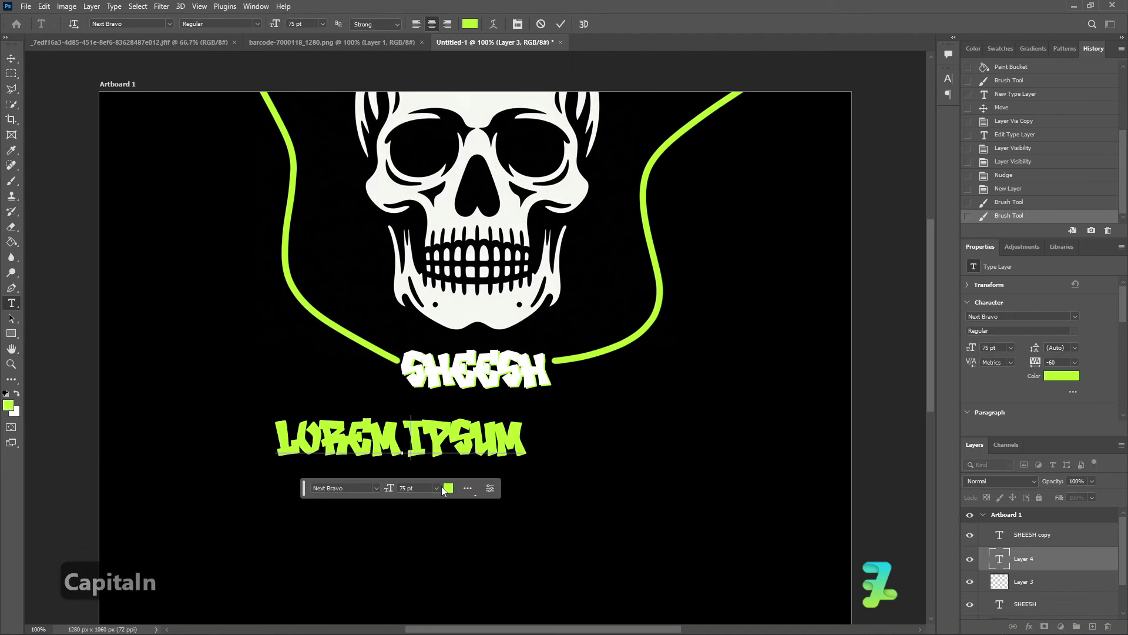
pyautogui.press('BackSpace')
pyautogui.write('ENERGY')
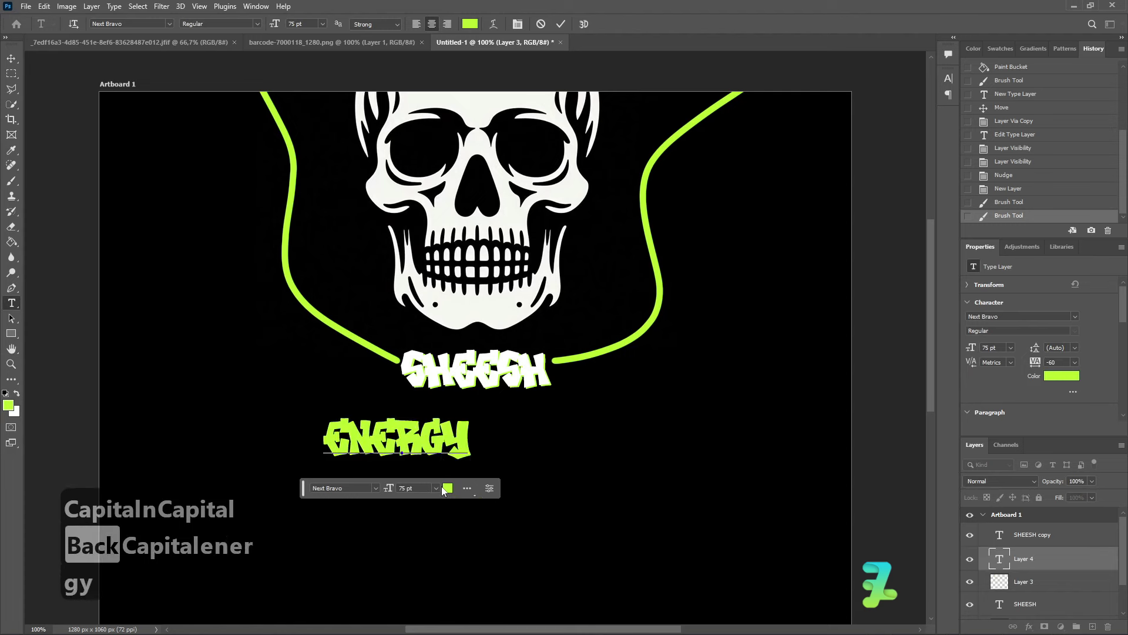
pyautogui.press('BackSpace')
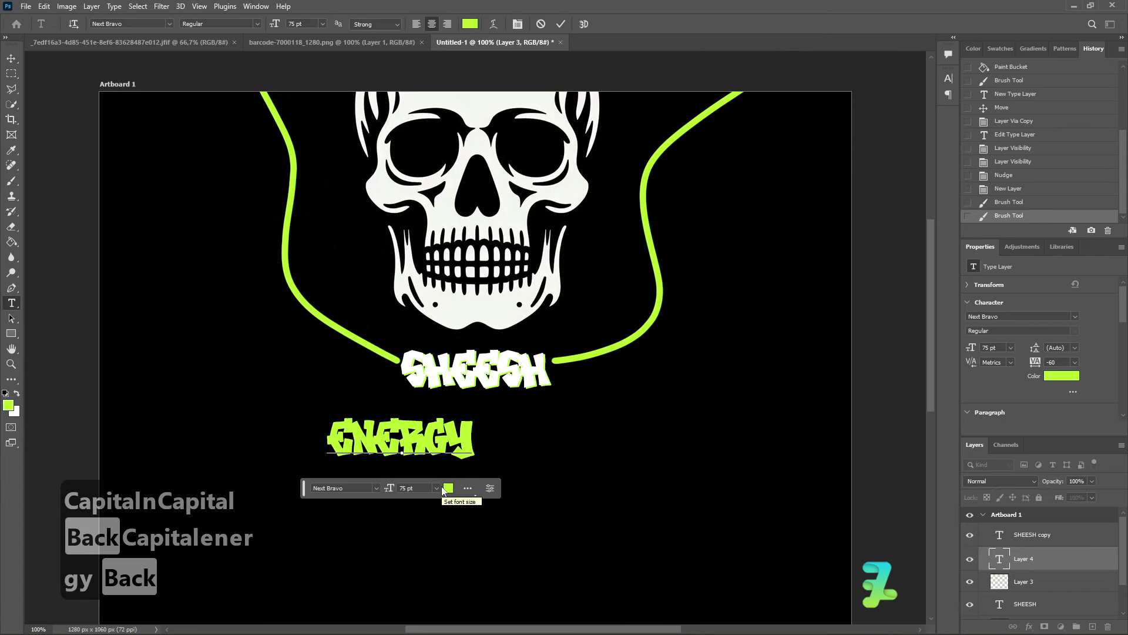
pyautogui.write('max')
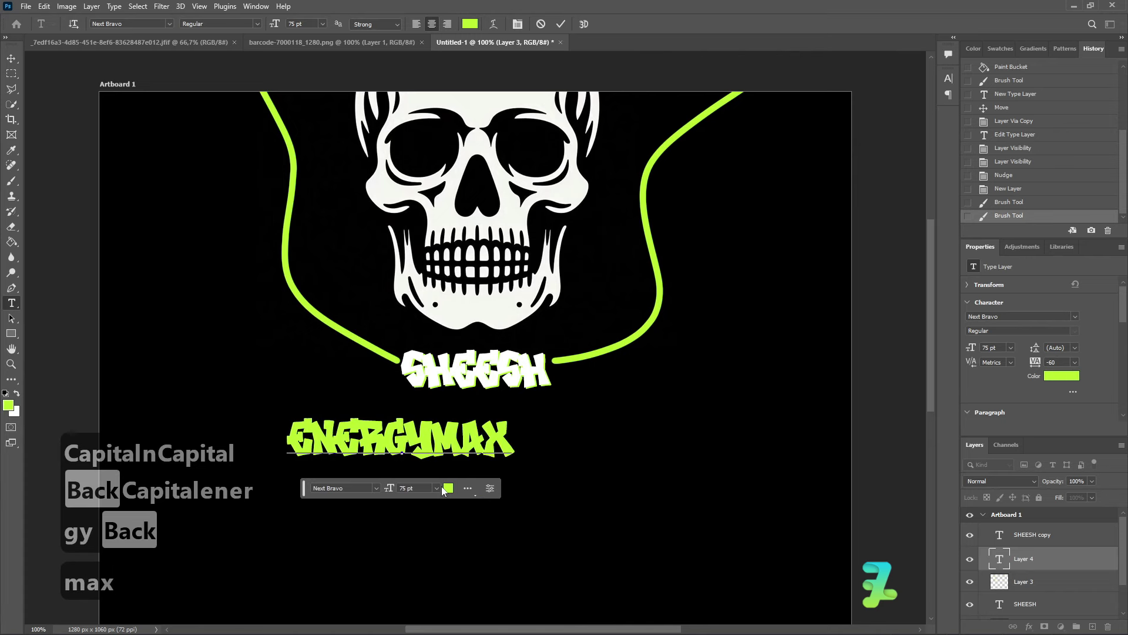
pyautogui.scroll(-3, 616, 406)
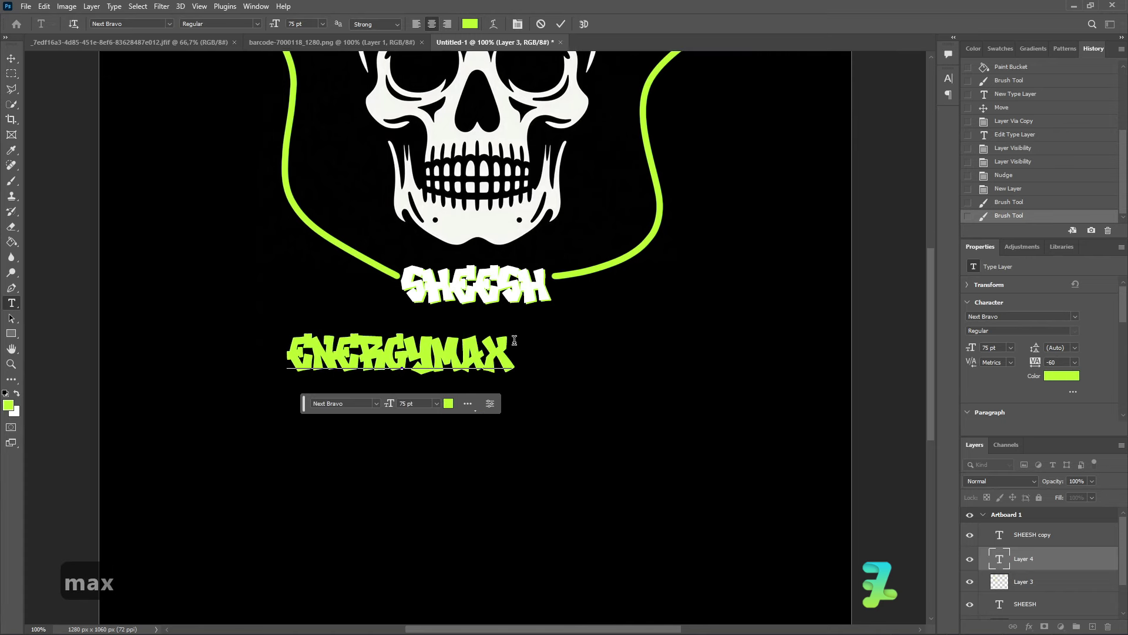
pyautogui.click(11, 58)
pyautogui.moveTo(404, 352); pyautogui.dragTo(478, 369)
# - Change the font of the whole energymax text to Roboto
pyautogui.doubleClick(479, 375)
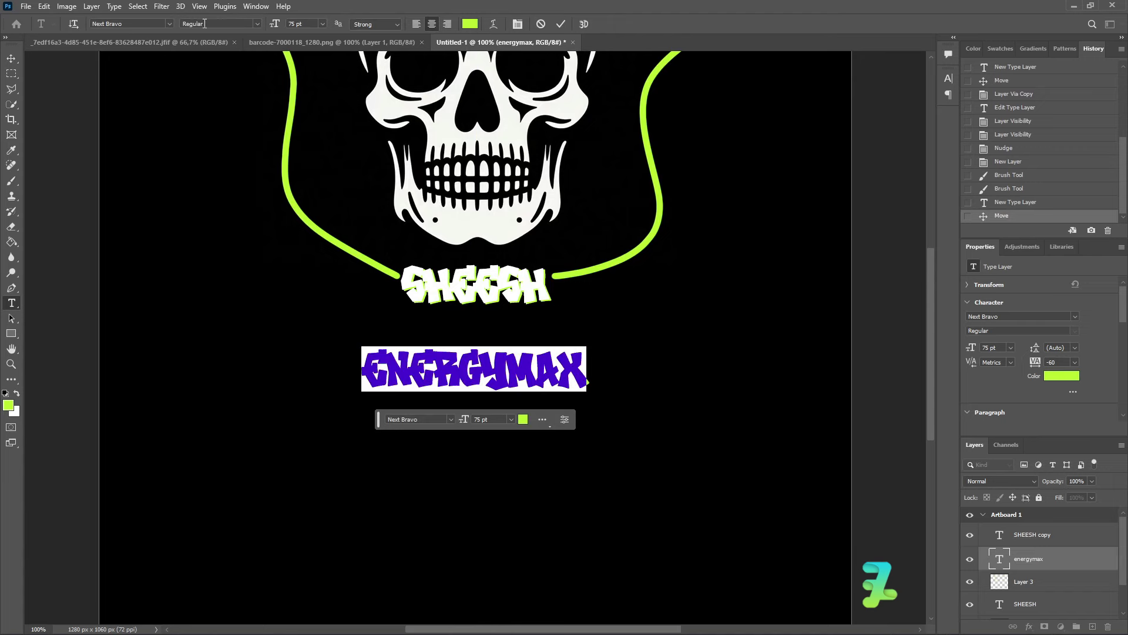
pyautogui.click(168, 24)
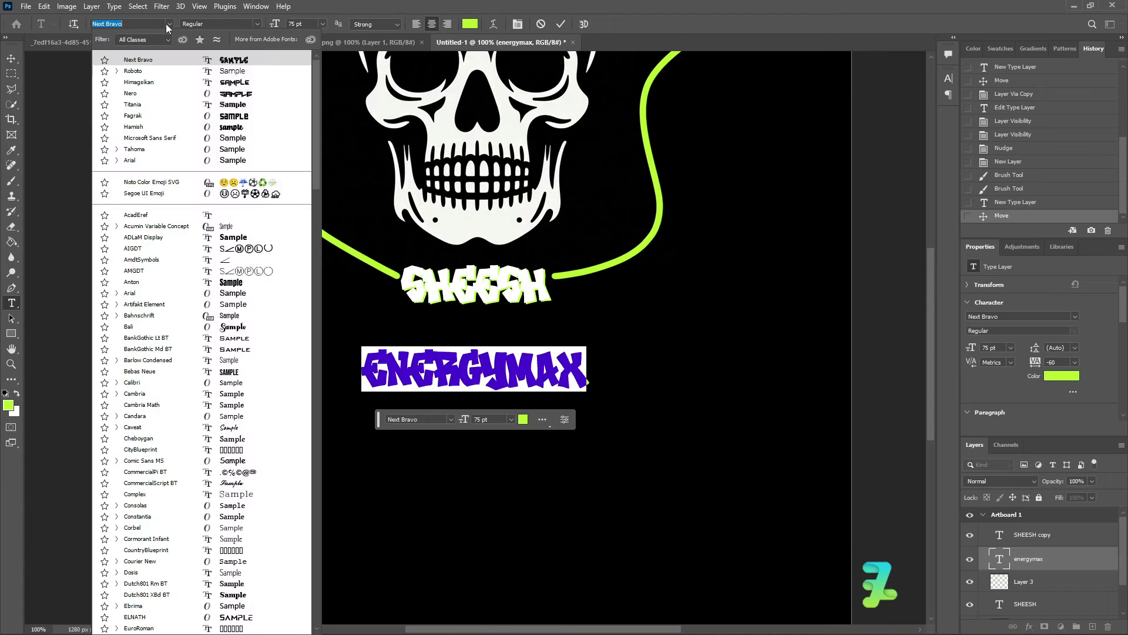
pyautogui.click(166, 73)
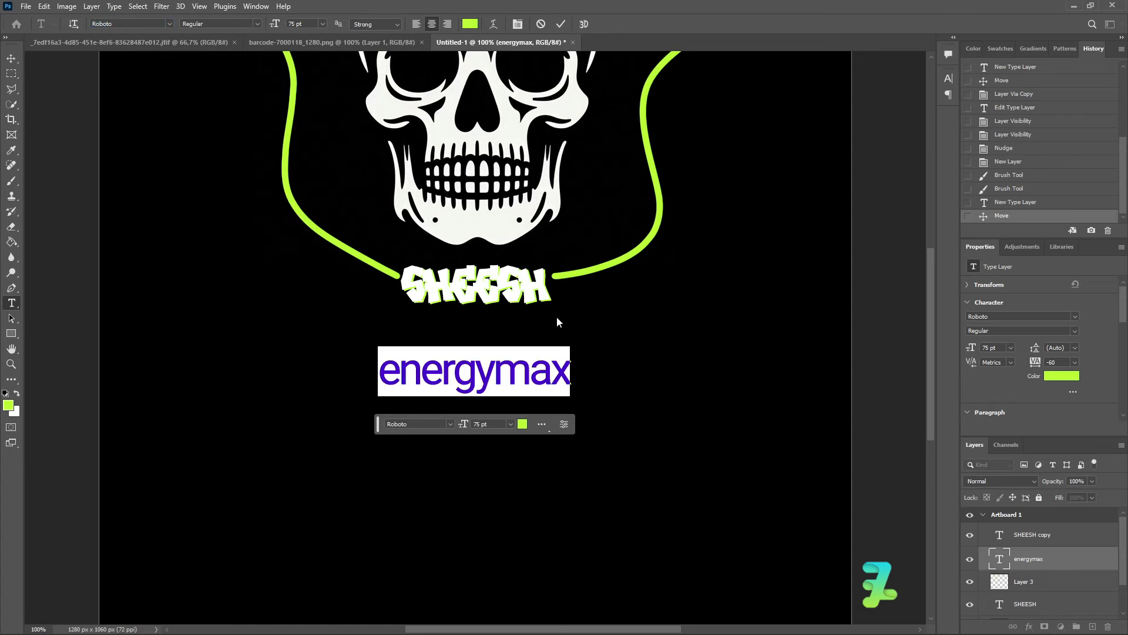
# - Replace the energymax text with capitals on two lines, ENERGY above MAX, and select all of it
pyautogui.click(499, 374)
pyautogui.hotkey('ctrl', 'a')
pyautogui.press('capslock')
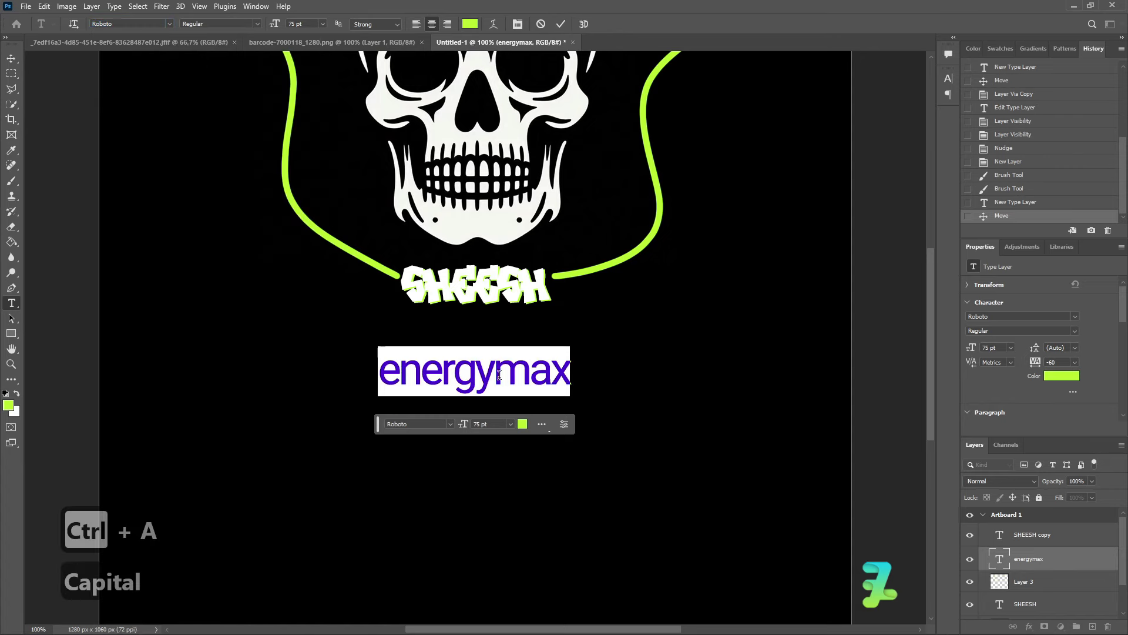
pyautogui.click(500, 374)
pyautogui.hotkey('ctrl', 'a')
pyautogui.write('ENERGY')
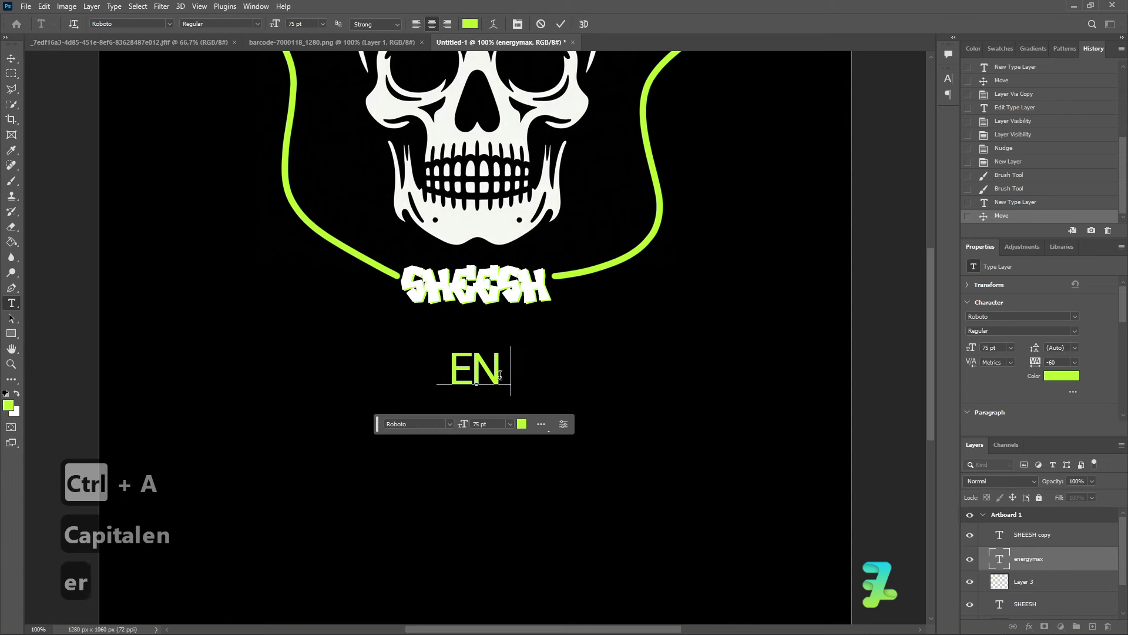
pyautogui.press('Return')
pyautogui.write('MAX')
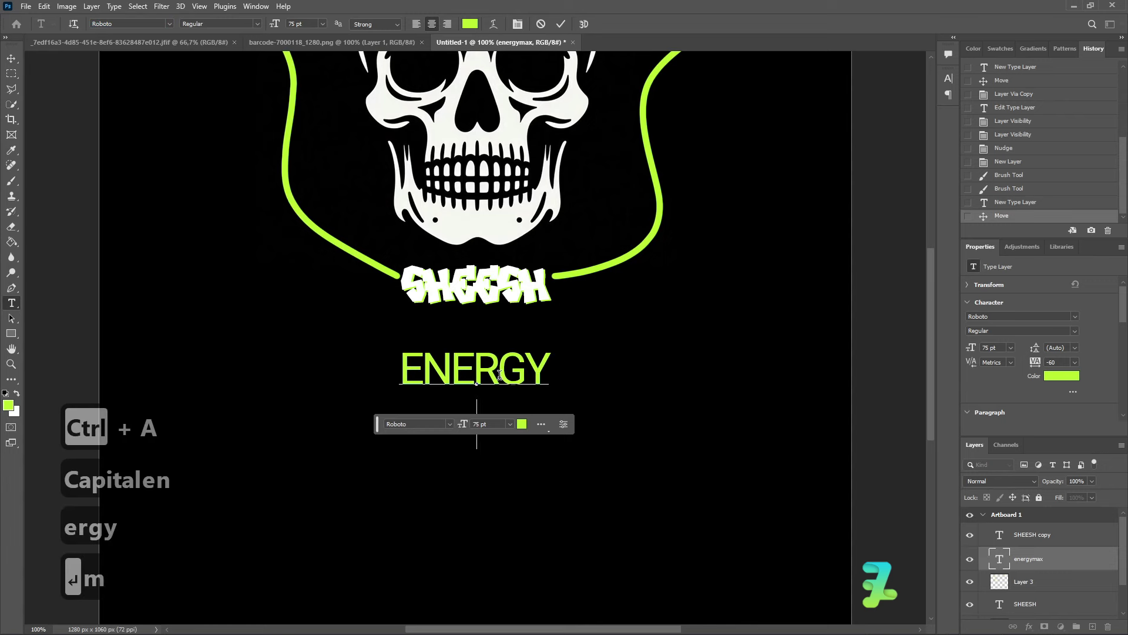
pyautogui.hotkey('ctrl', 'a')
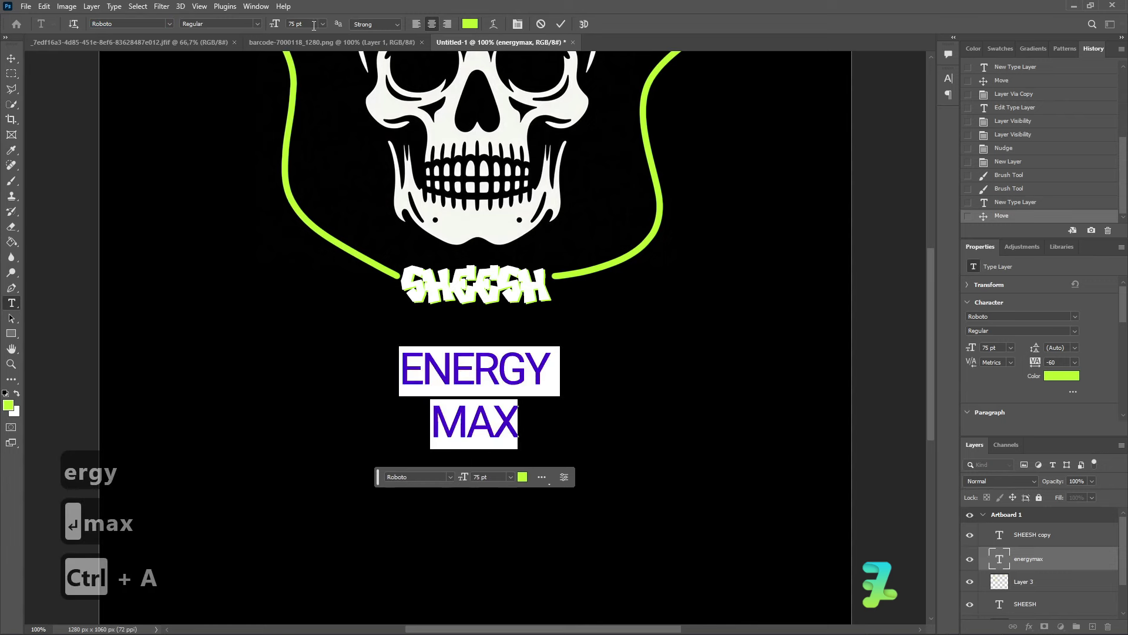
# - Set the selected ENERGY MAX text to 30 pt with 28 pt leading and 160 tracking
pyautogui.click(322, 23)
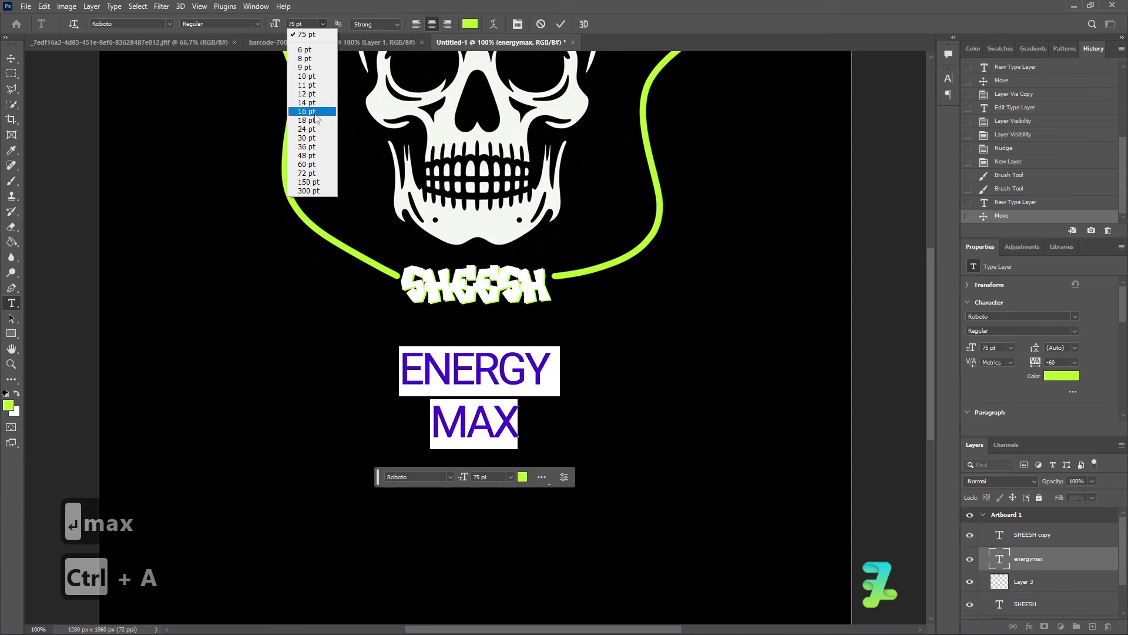
pyautogui.click(308, 76)
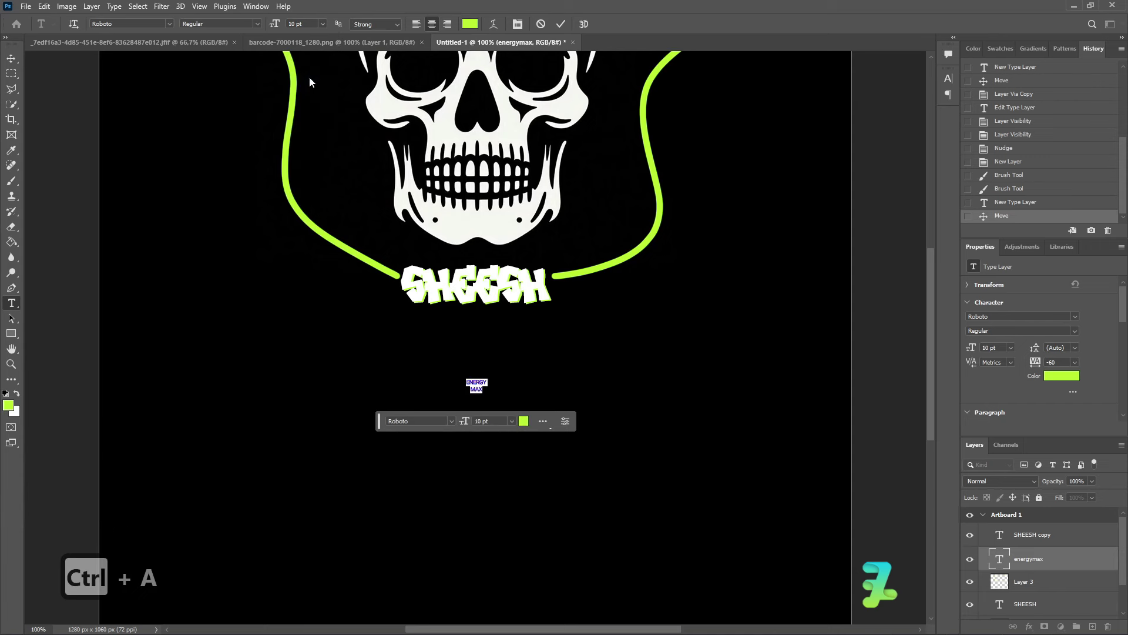
pyautogui.click(323, 23)
pyautogui.click(314, 112)
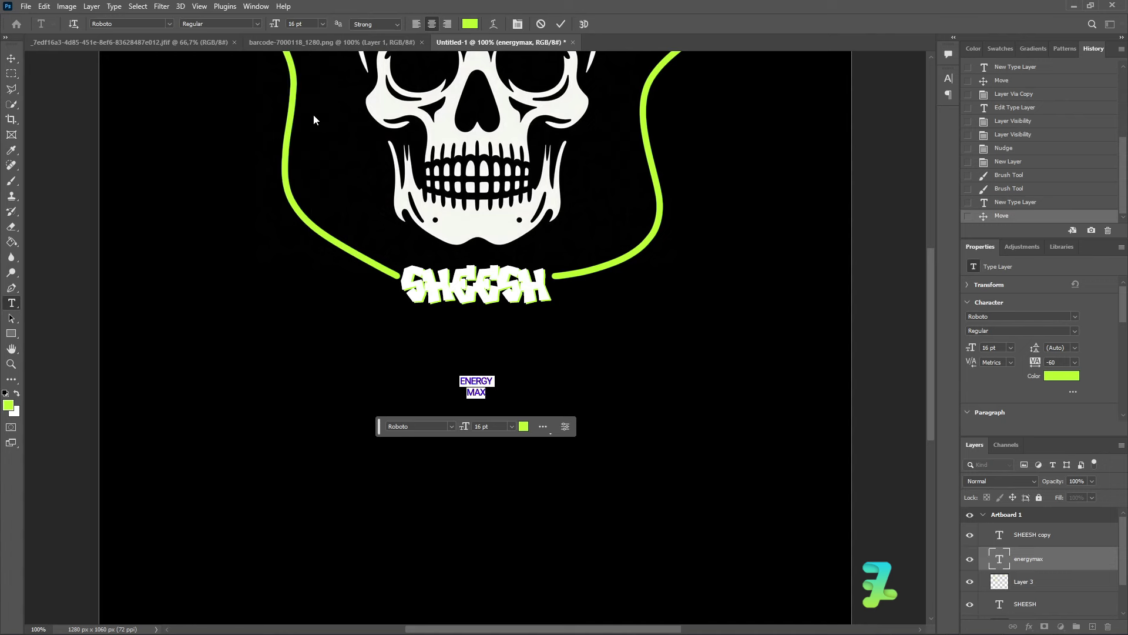
pyautogui.click(323, 24)
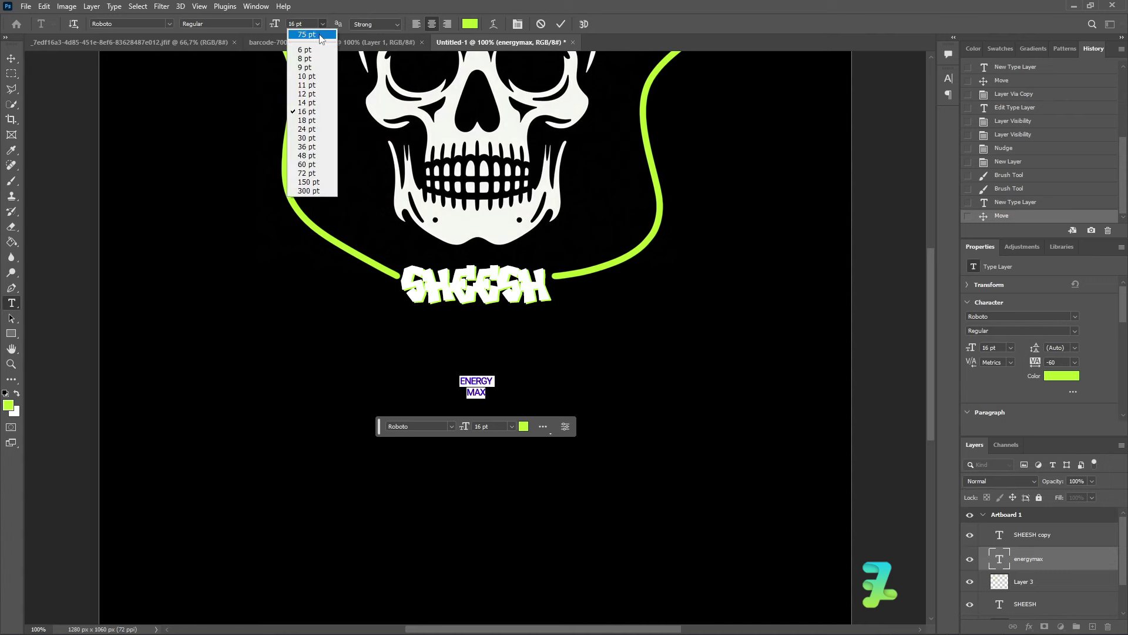
pyautogui.click(312, 129)
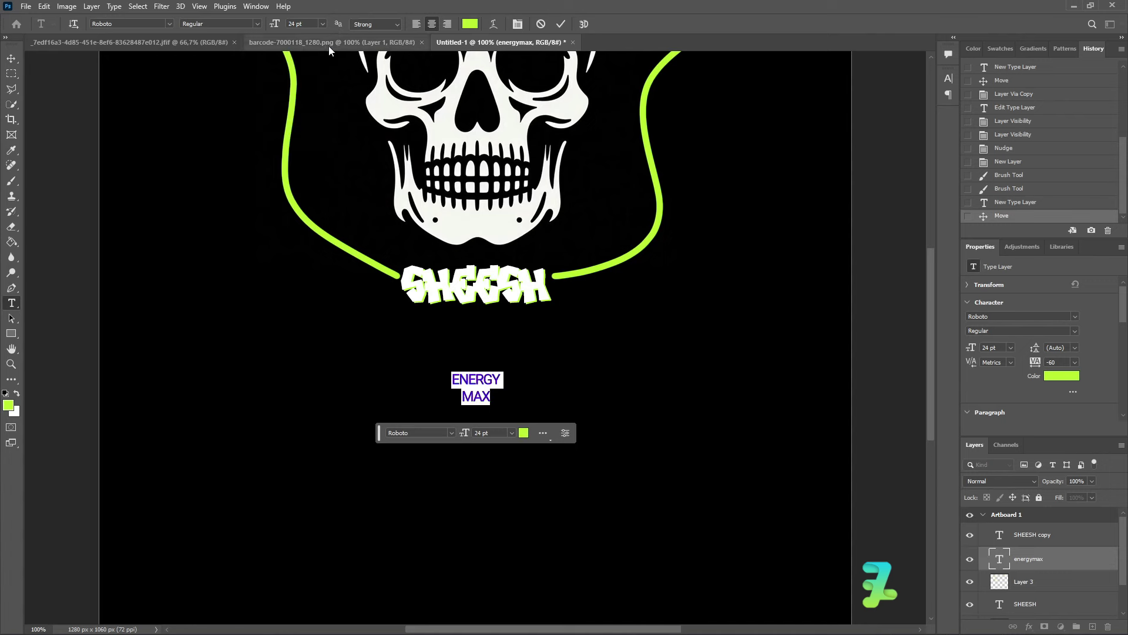
pyautogui.click(323, 24)
pyautogui.click(314, 139)
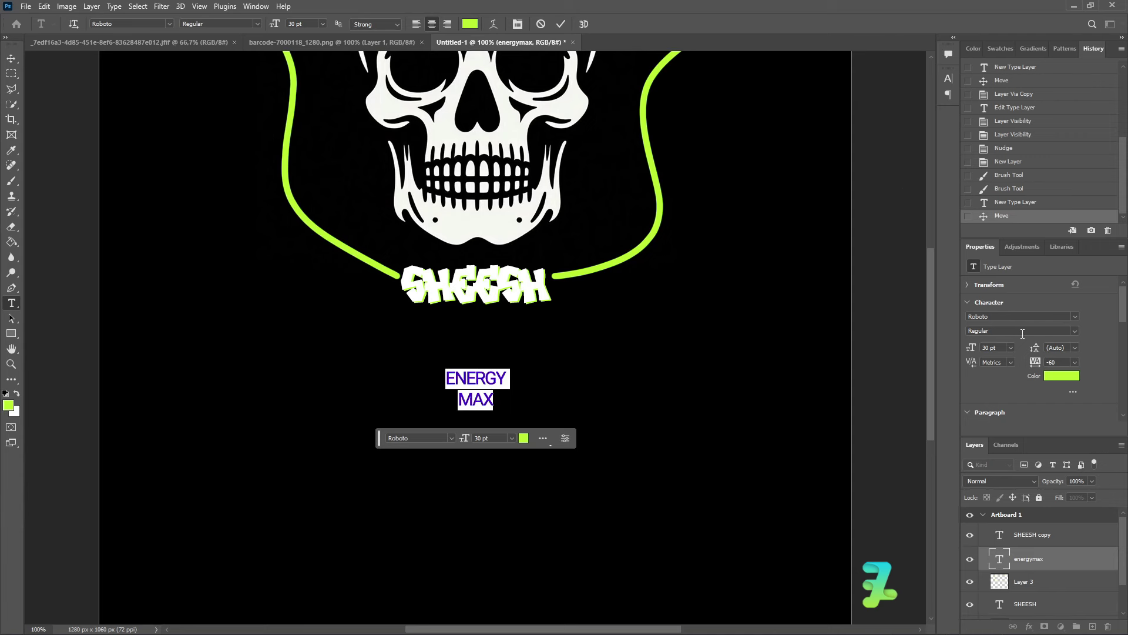
pyautogui.moveTo(1032, 349); pyautogui.dragTo(1039, 363)
pyautogui.click(16, 58)
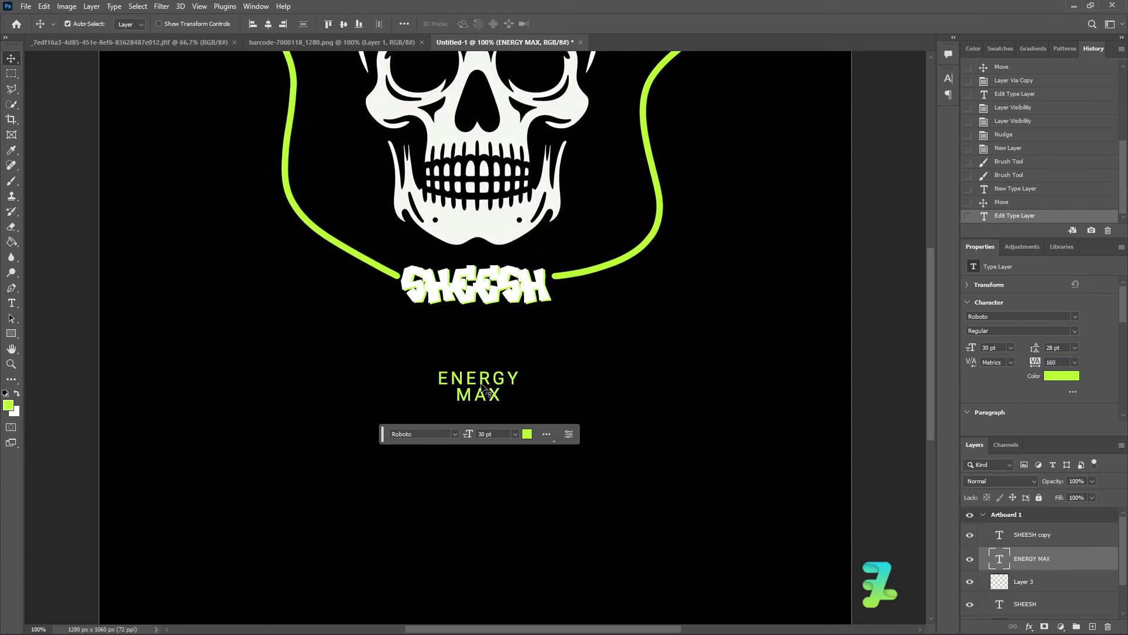
# - Move the ENERGY MAX text lower, widening the gap beneath the SHEESH lettering while keeping it centred
pyautogui.moveTo(482, 387); pyautogui.dragTo(483, 369)
pyautogui.scroll(-3, 484, 371)
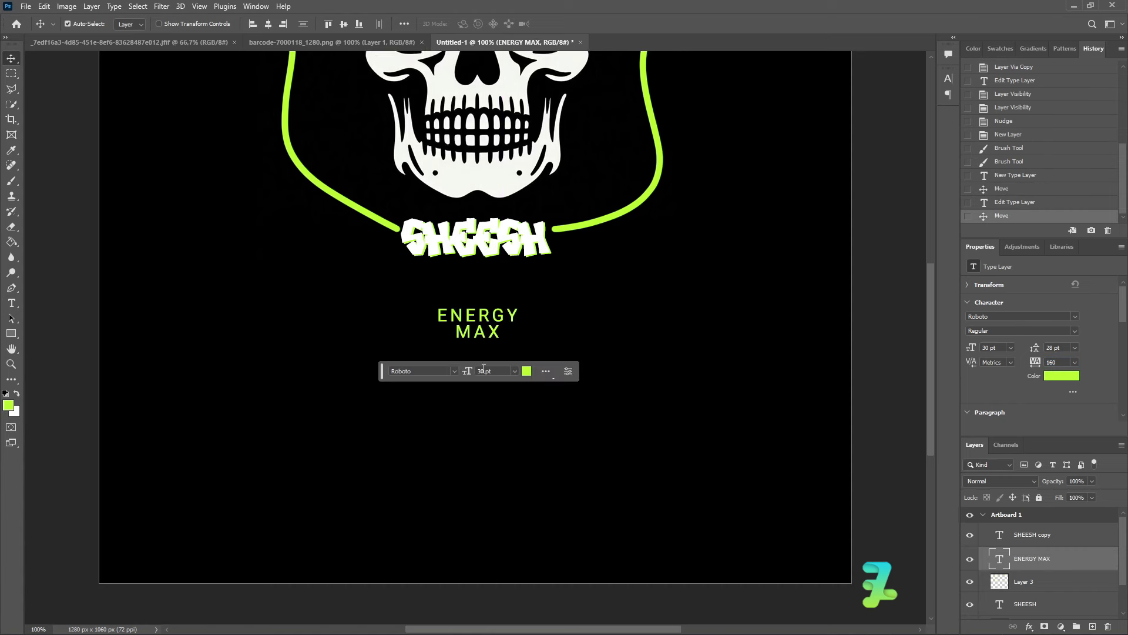
pyautogui.moveTo(474, 291); pyautogui.dragTo(471, 340)
# - Change the ENERGY MAX text to the Black weight at 48 pt with 42 pt leading
pyautogui.doubleClick(471, 340)
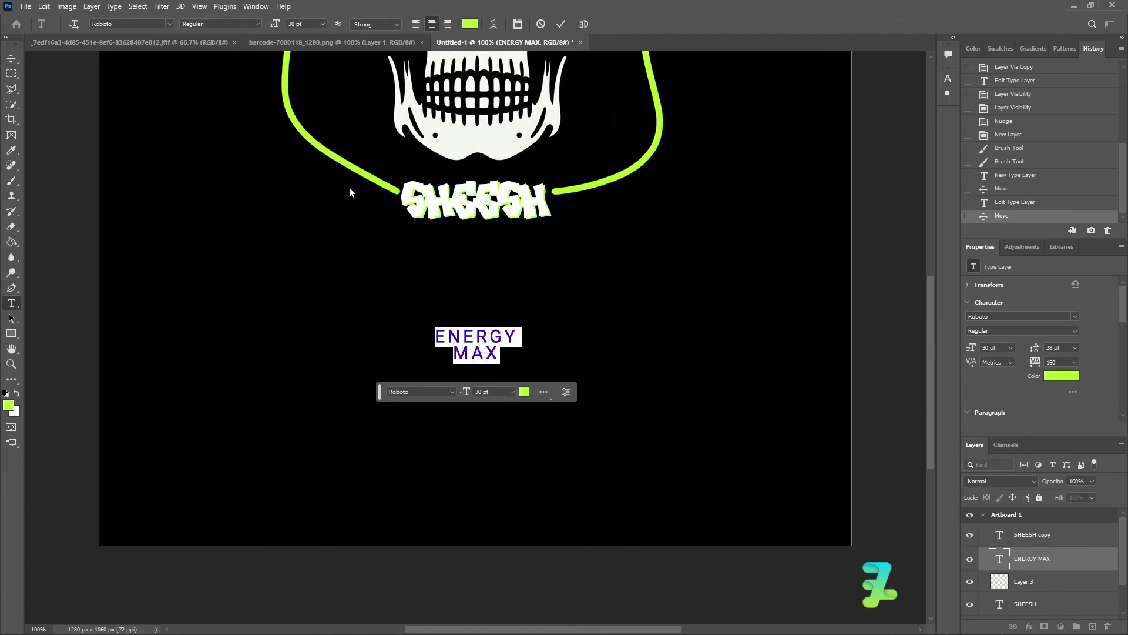
pyautogui.click(255, 24)
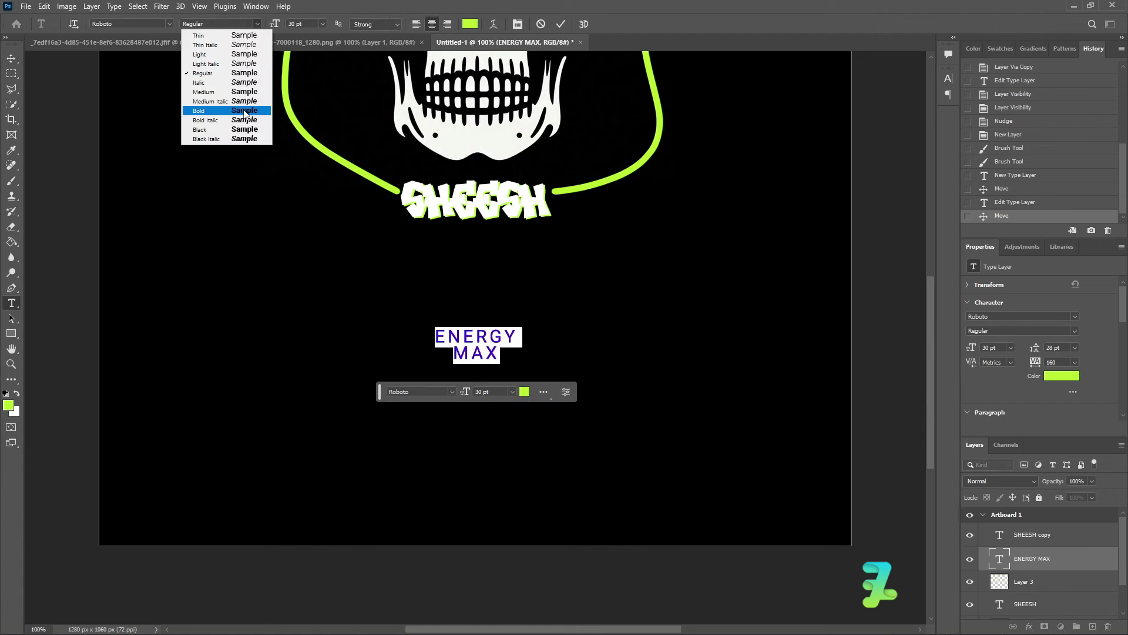
pyautogui.click(241, 129)
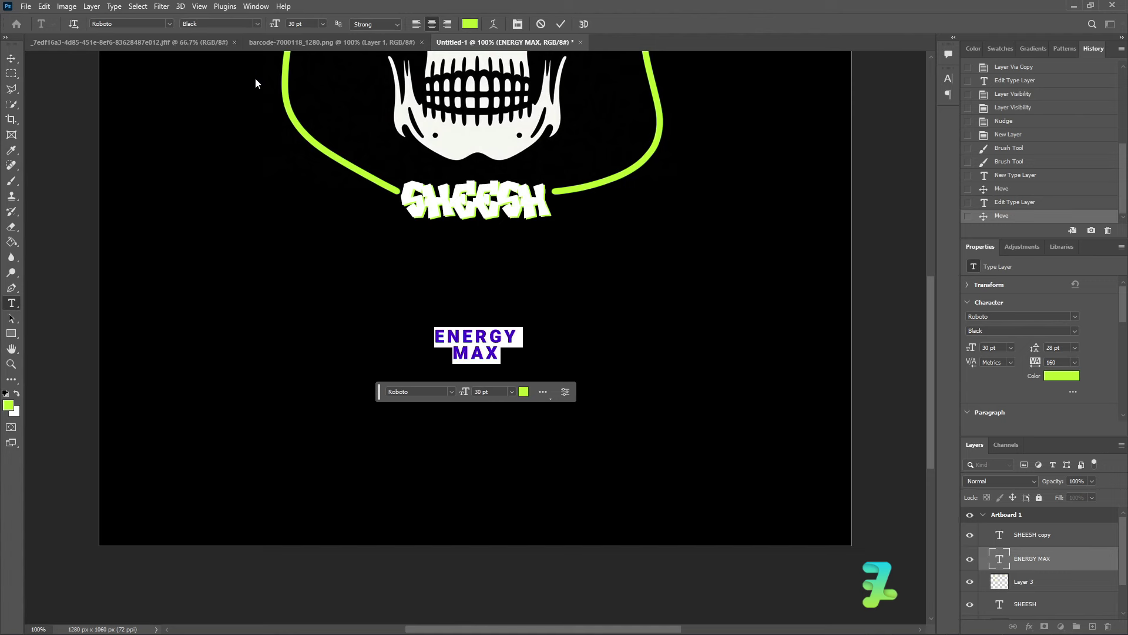
pyautogui.click(322, 23)
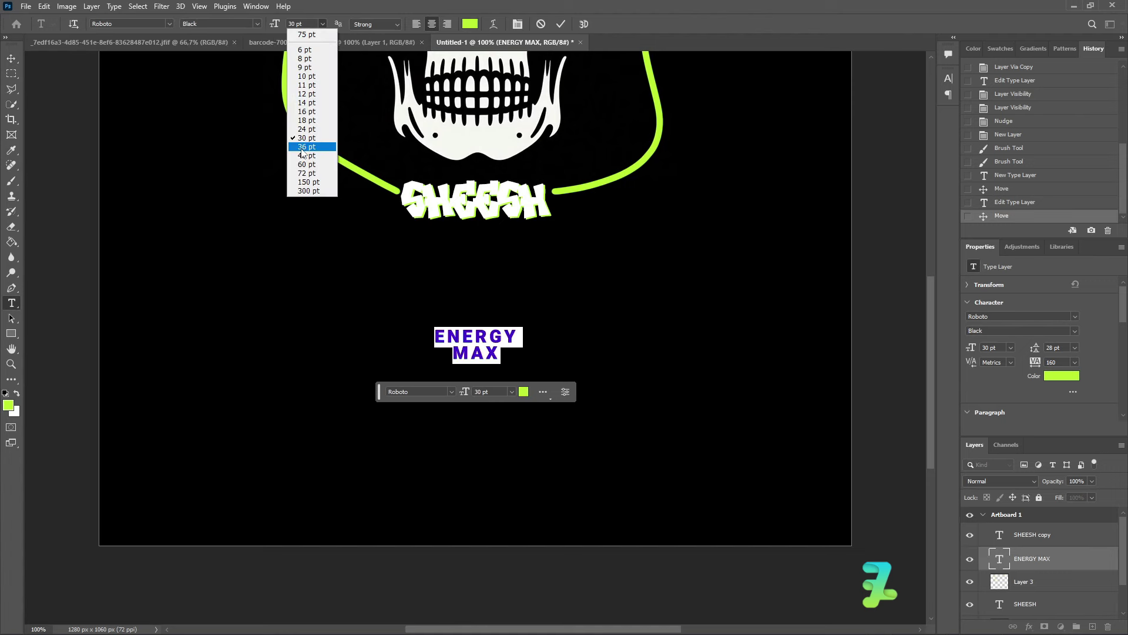
pyautogui.click(302, 148)
pyautogui.click(323, 24)
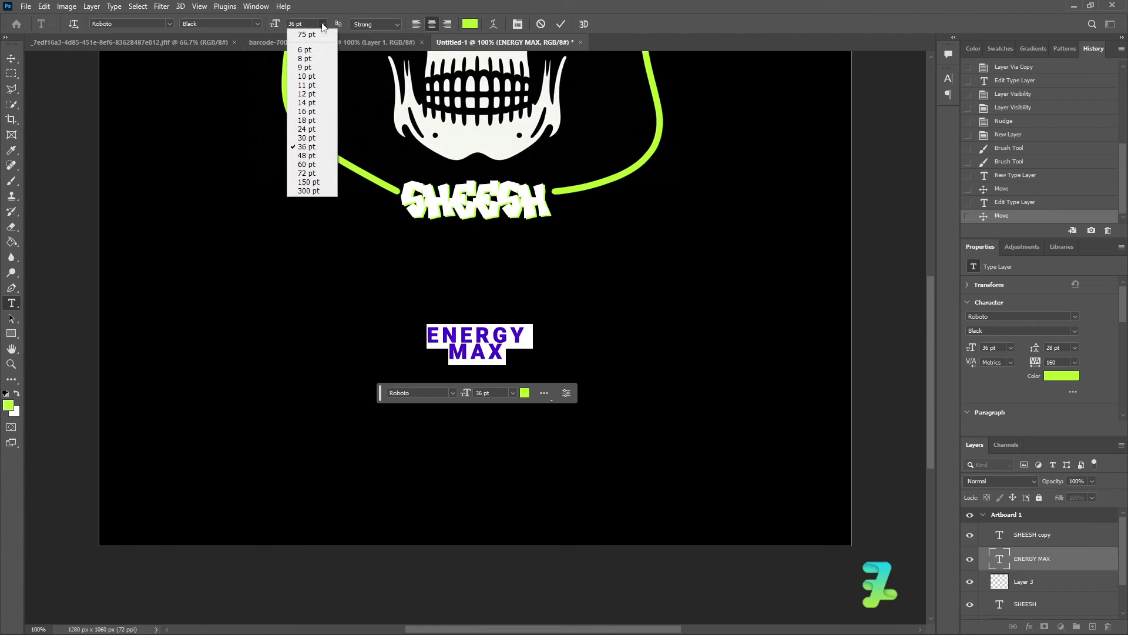
pyautogui.click(304, 155)
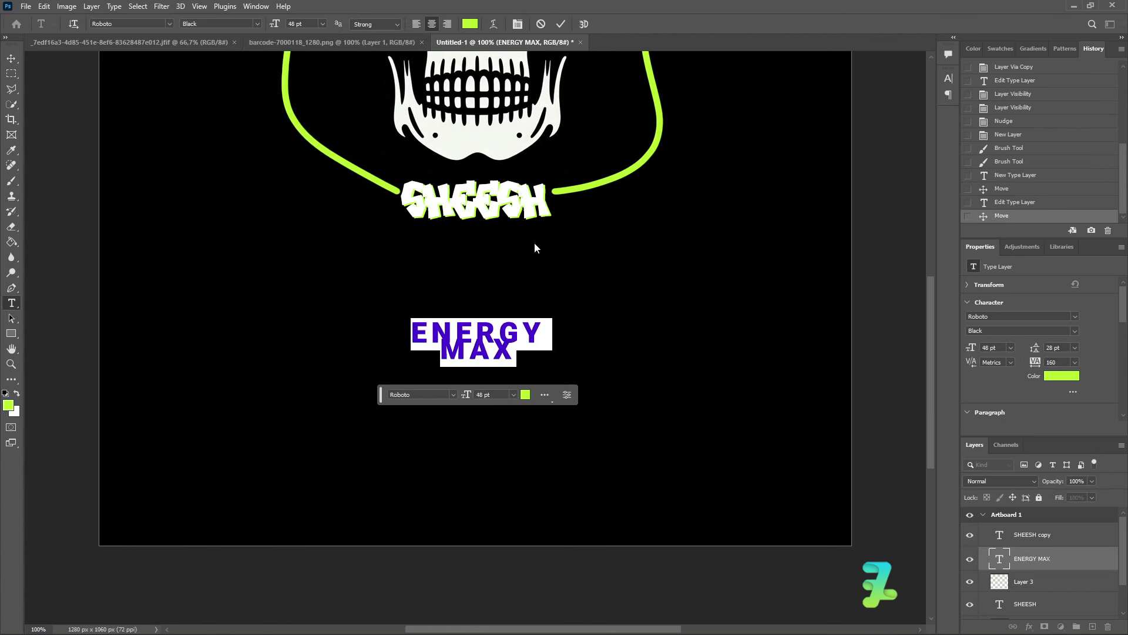
pyautogui.moveTo(1032, 351); pyautogui.dragTo(1041, 349)
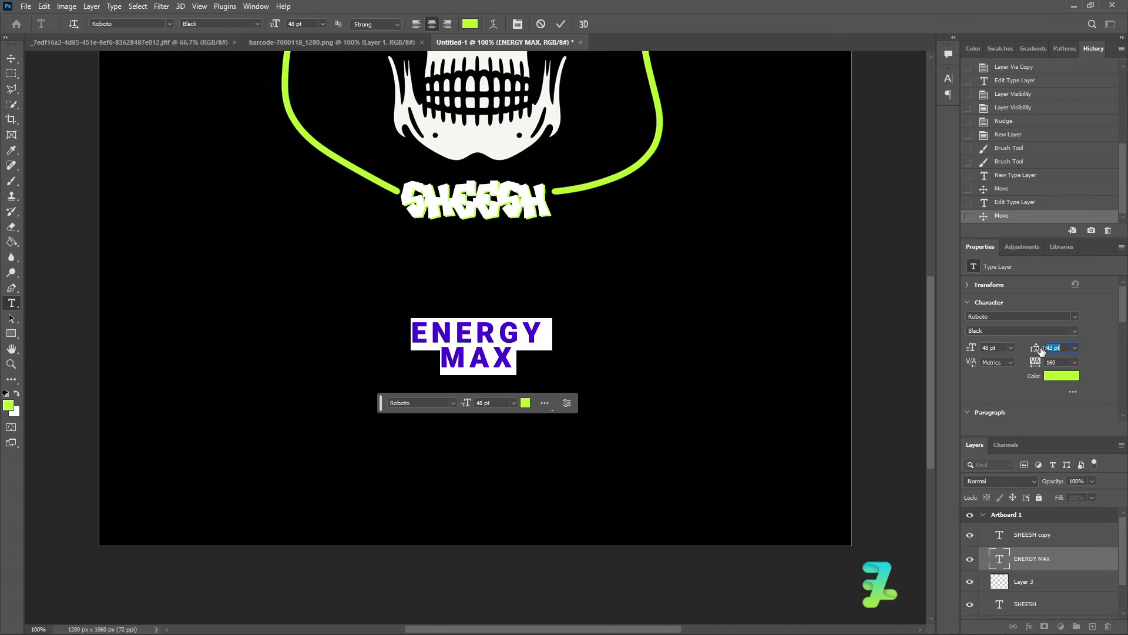
pyautogui.click(6, 61)
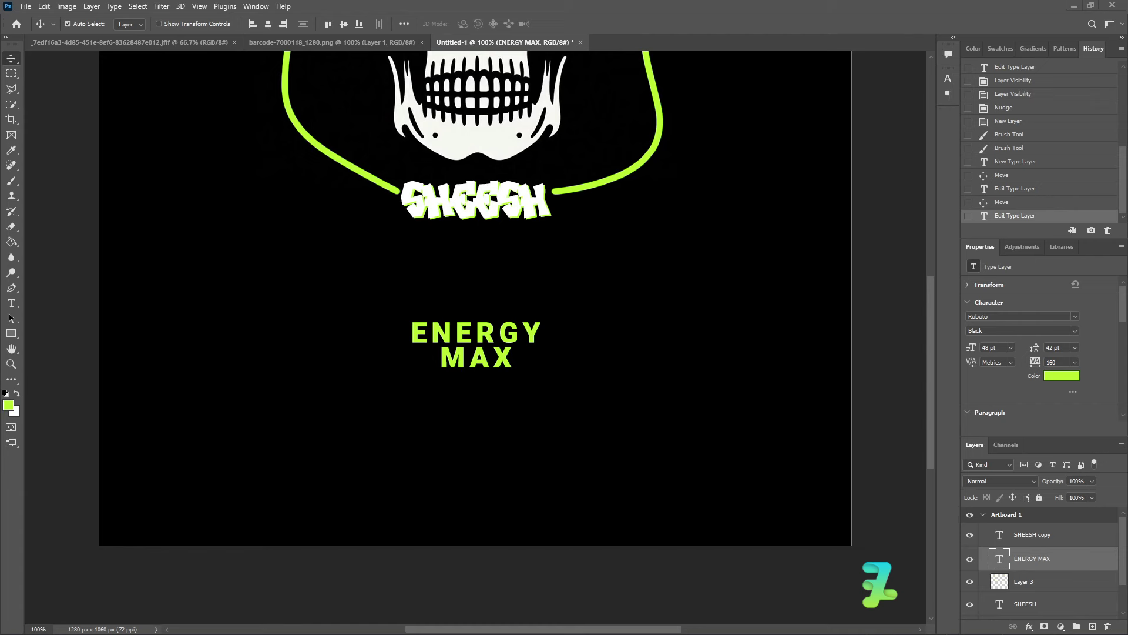
# - Add a text layer reading Unleash Your Power below ENERGY MAX and colour it white
pyautogui.hotkey('ctrl', 'c')
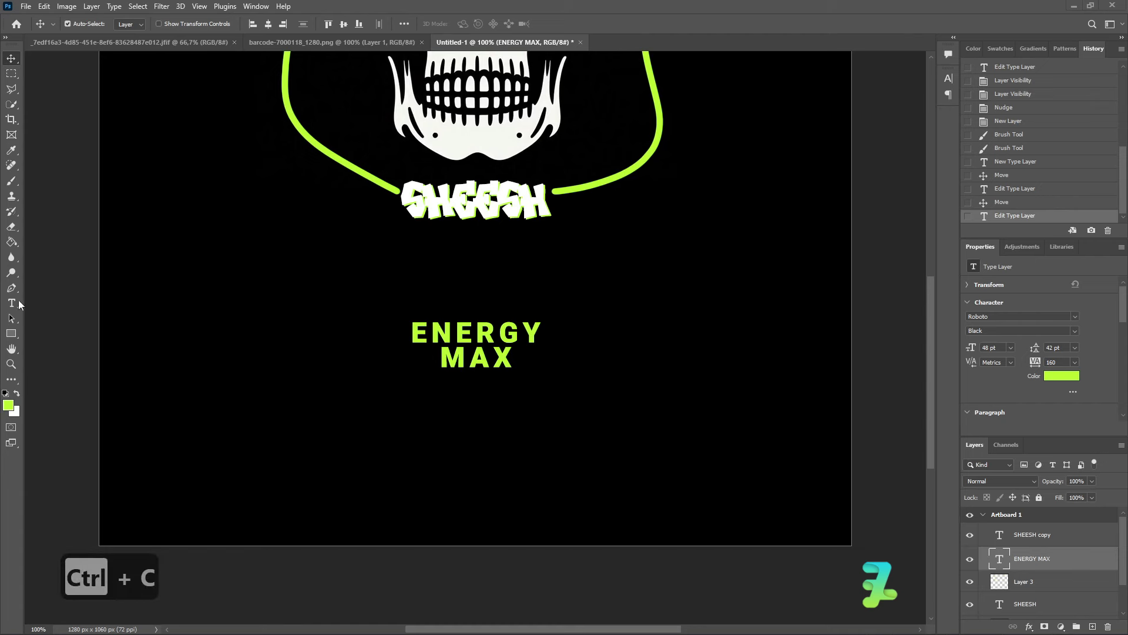
pyautogui.click(18, 304)
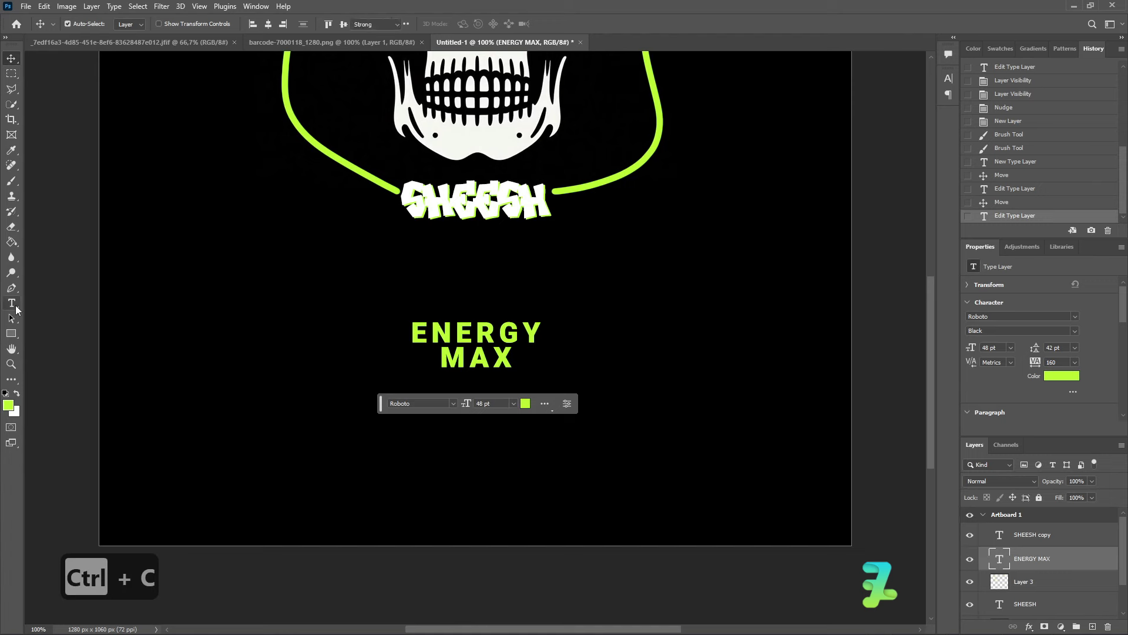
pyautogui.click(12, 304)
pyautogui.click(433, 425)
pyautogui.hotkey('ctrl', 'v')
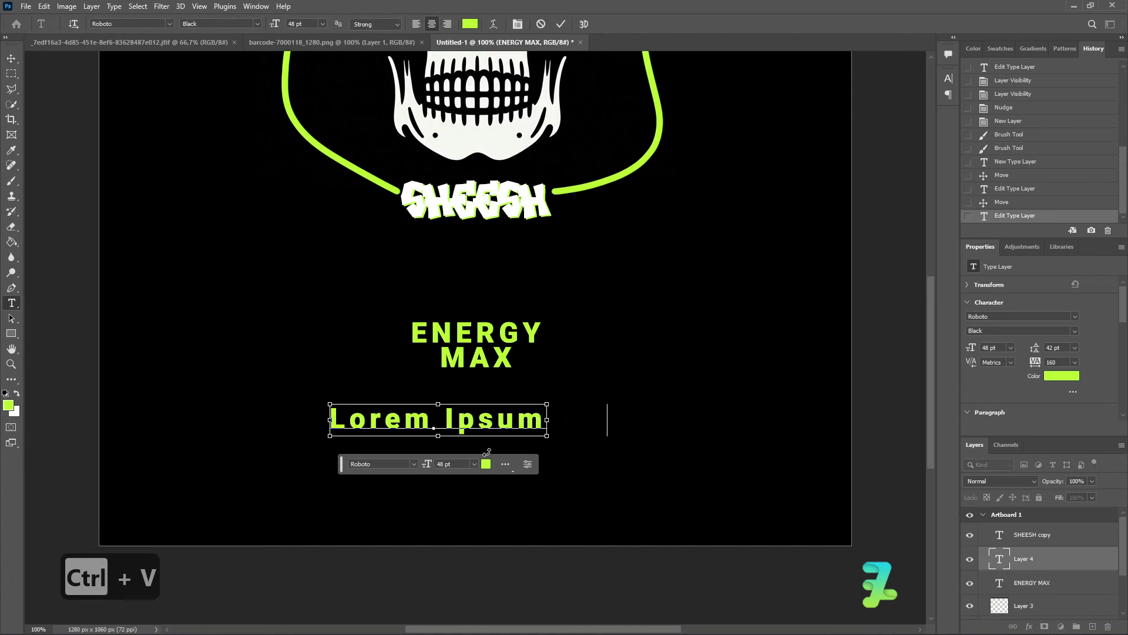
pyautogui.hotkey('ctrl', 'a')
pyautogui.click(17, 395)
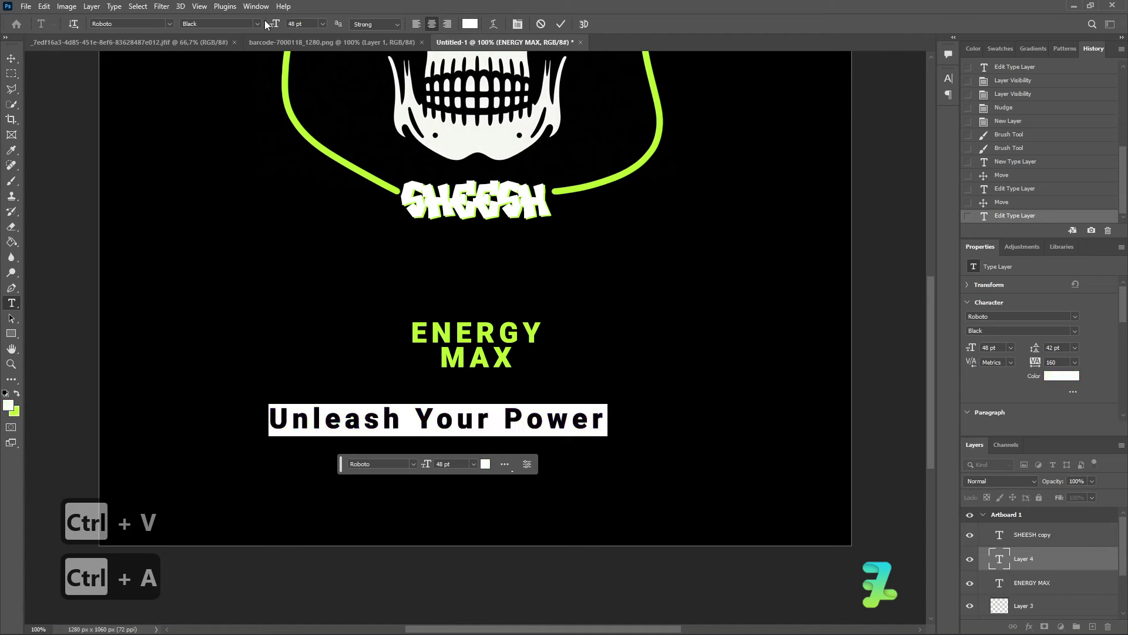
# - Reduce the Unleash Your Power text to 16 pt and centre it just below MAX
pyautogui.click(324, 24)
pyautogui.click(312, 111)
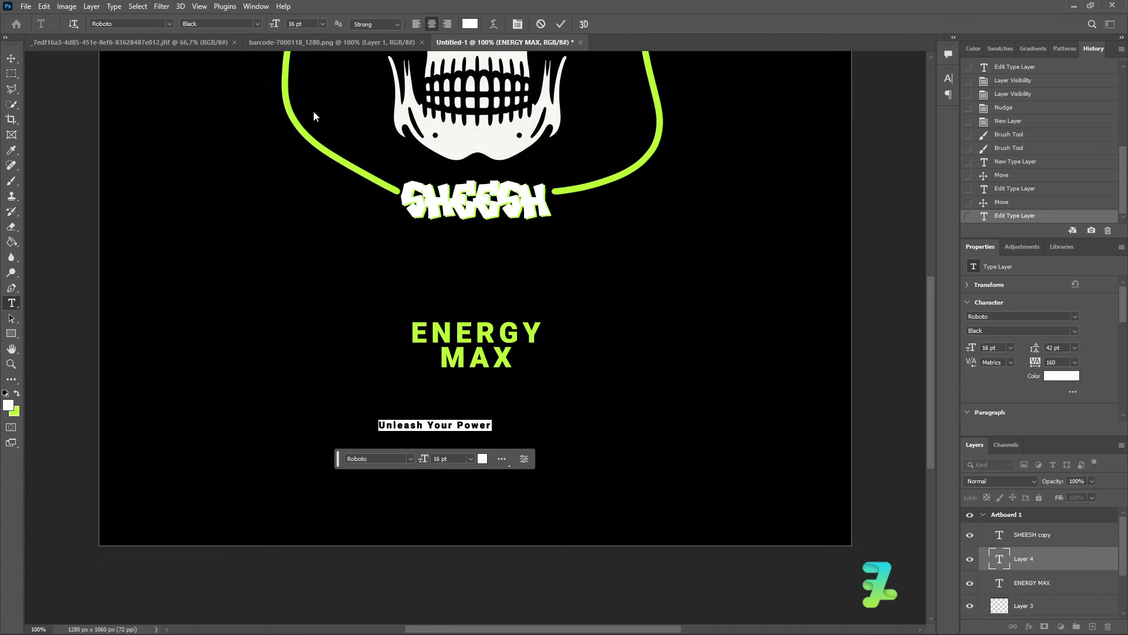
pyautogui.click(11, 58)
pyautogui.moveTo(438, 425); pyautogui.dragTo(478, 395)
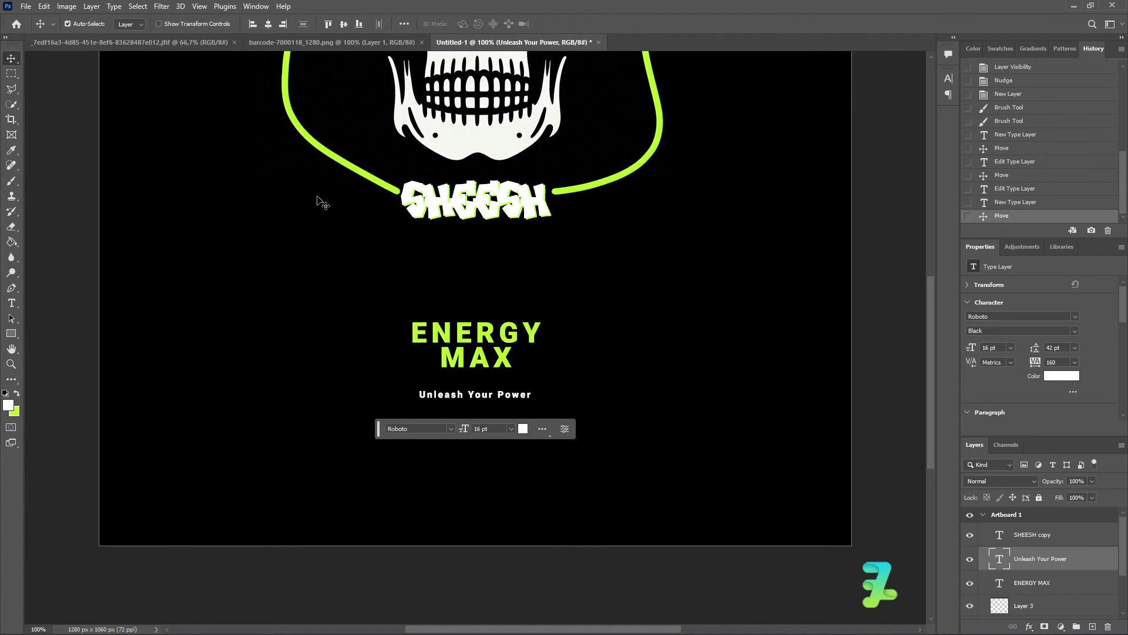
# - Copy the three-quarter-view skull image from its own document into the design as a new layer, and close the source document
pyautogui.click(174, 44)
pyautogui.rightClick(175, 44)
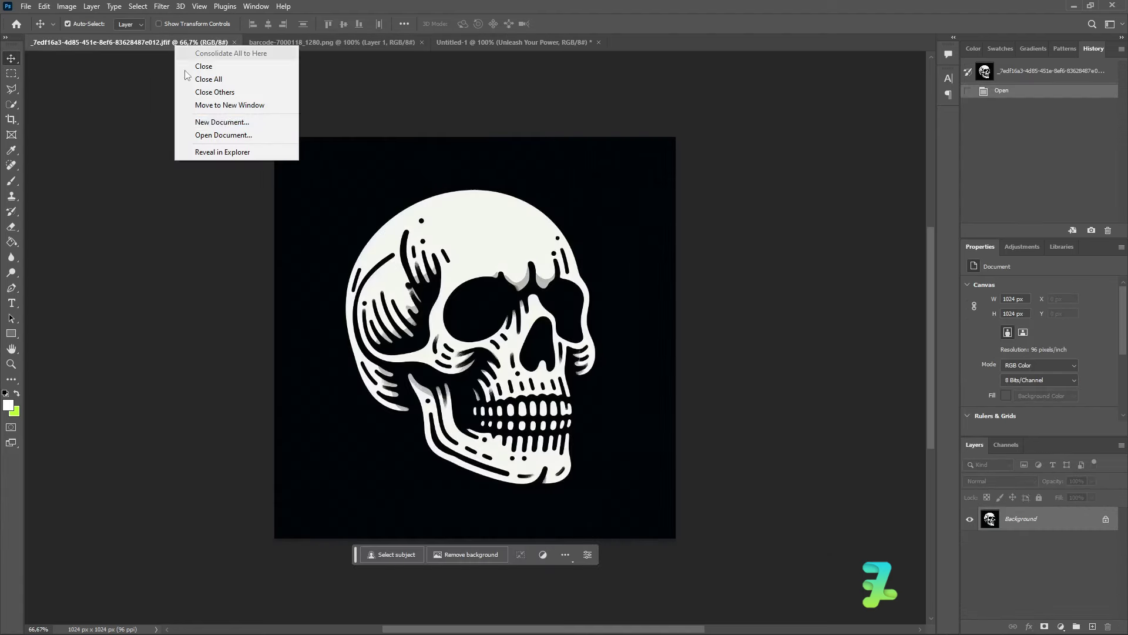
pyautogui.click(216, 105)
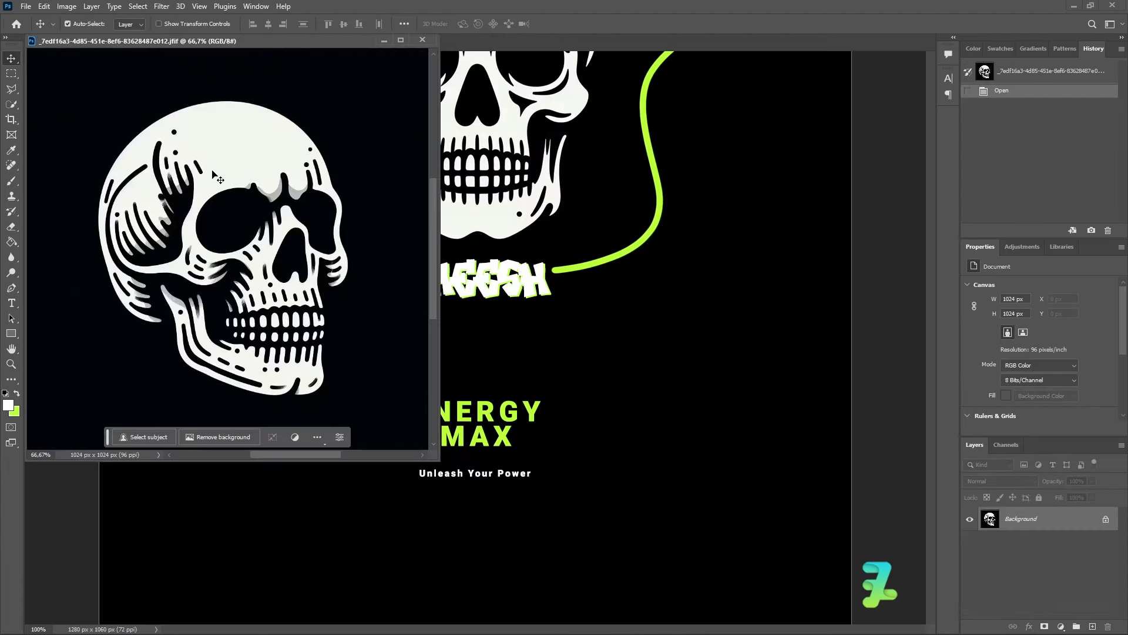
pyautogui.moveTo(218, 178); pyautogui.dragTo(649, 364)
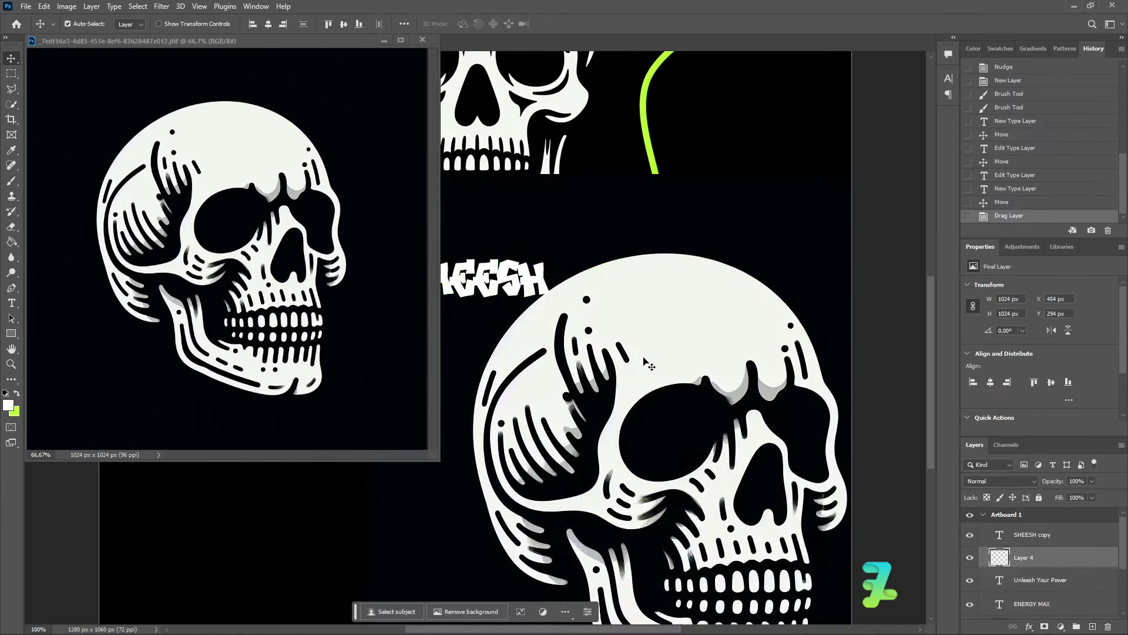
pyautogui.click(422, 40)
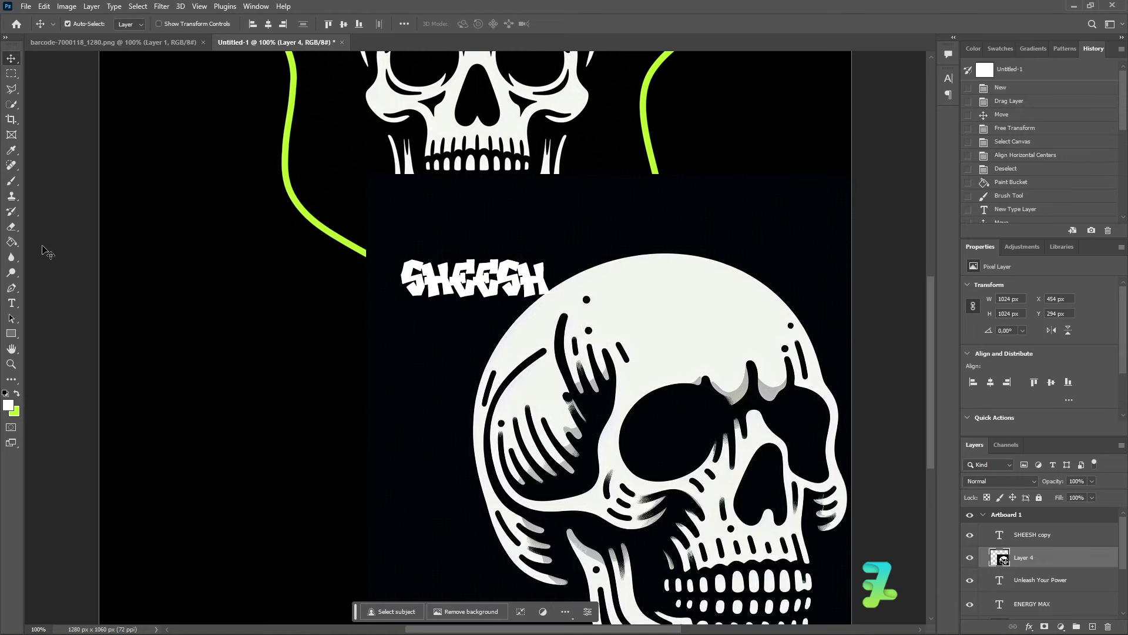
# - Fill the dark background around the imported skull with pure black (000000) using the Paint Bucket
pyautogui.press('i')
pyautogui.click(8, 405)
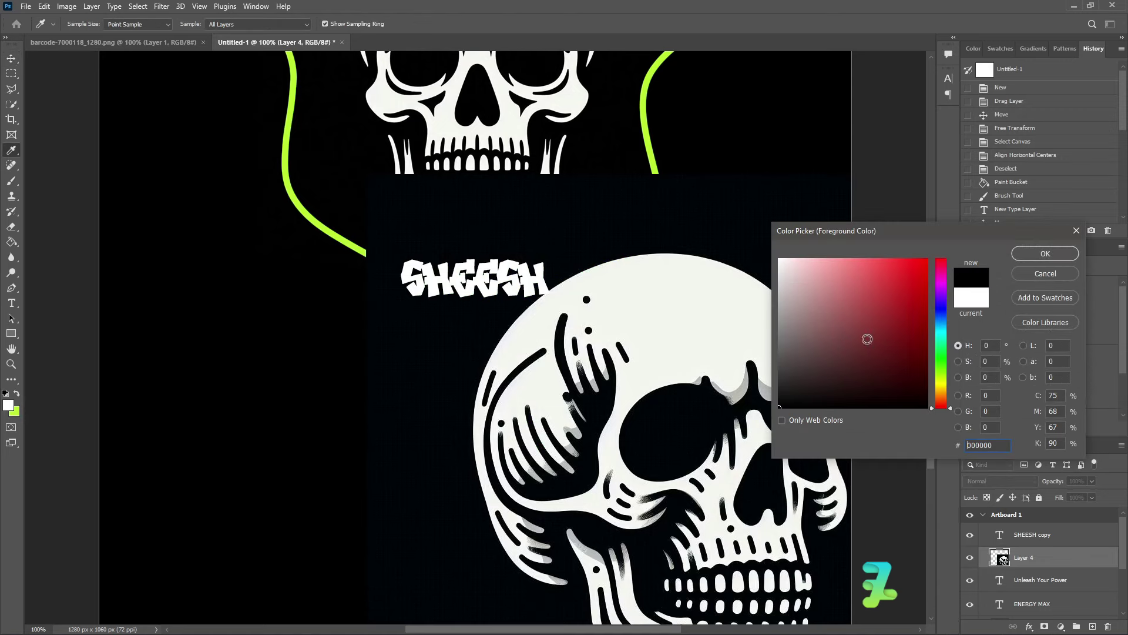
pyautogui.click(1045, 253)
pyautogui.press('g')
pyautogui.click(445, 396)
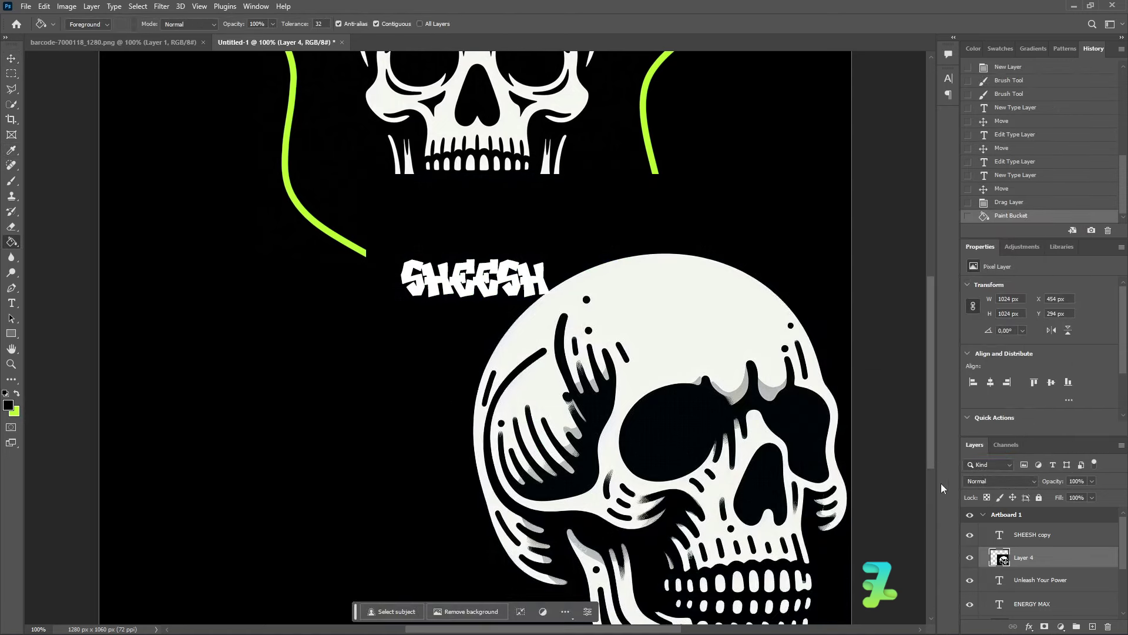
# - Scale the imported skull layer down to about 111 x 111 px and centre it below the Unleash Your Power text
pyautogui.hotkey('ctrl', 't')
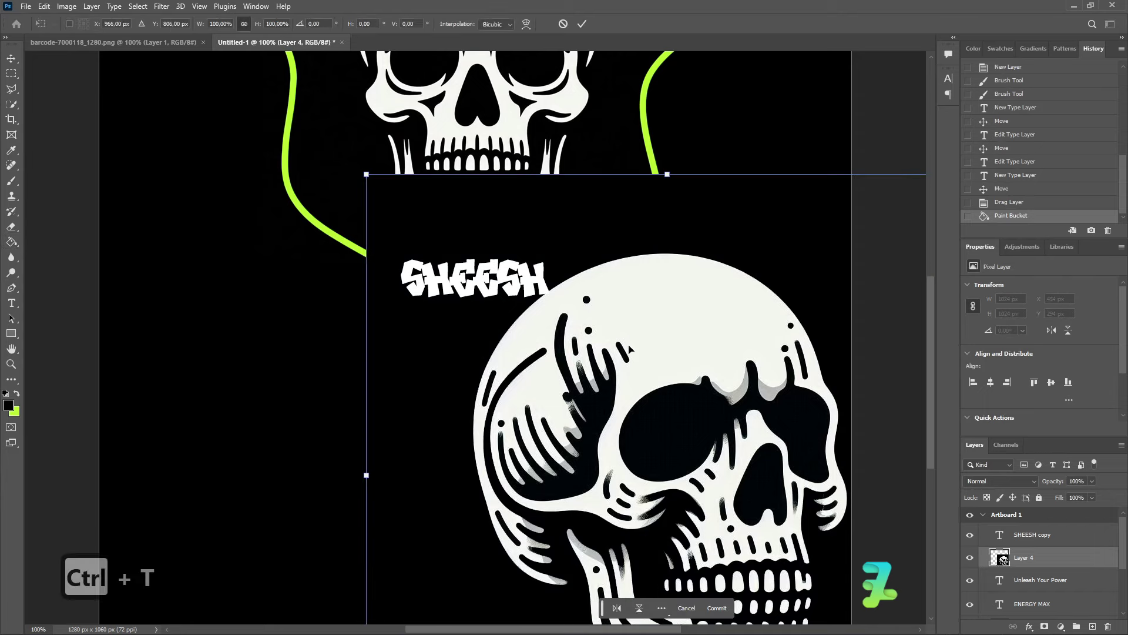
pyautogui.hotkey('ctrl', '-')
pyautogui.hotkey('ctrl', '-')
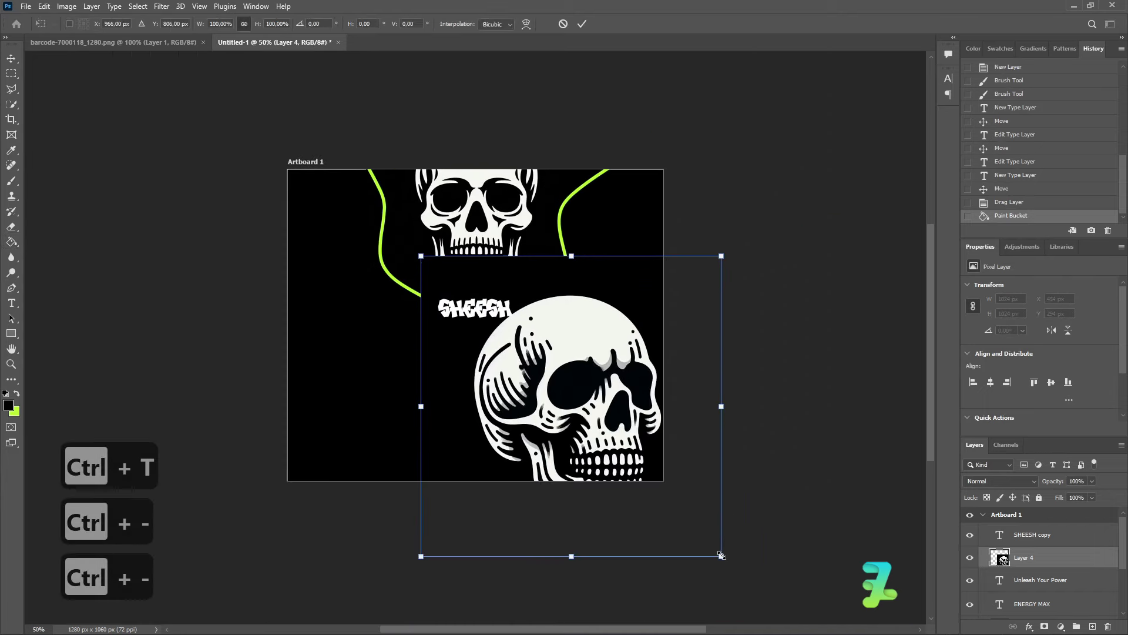
pyautogui.moveTo(721, 557); pyautogui.dragTo(486, 321)
pyautogui.moveTo(464, 264); pyautogui.dragTo(488, 417)
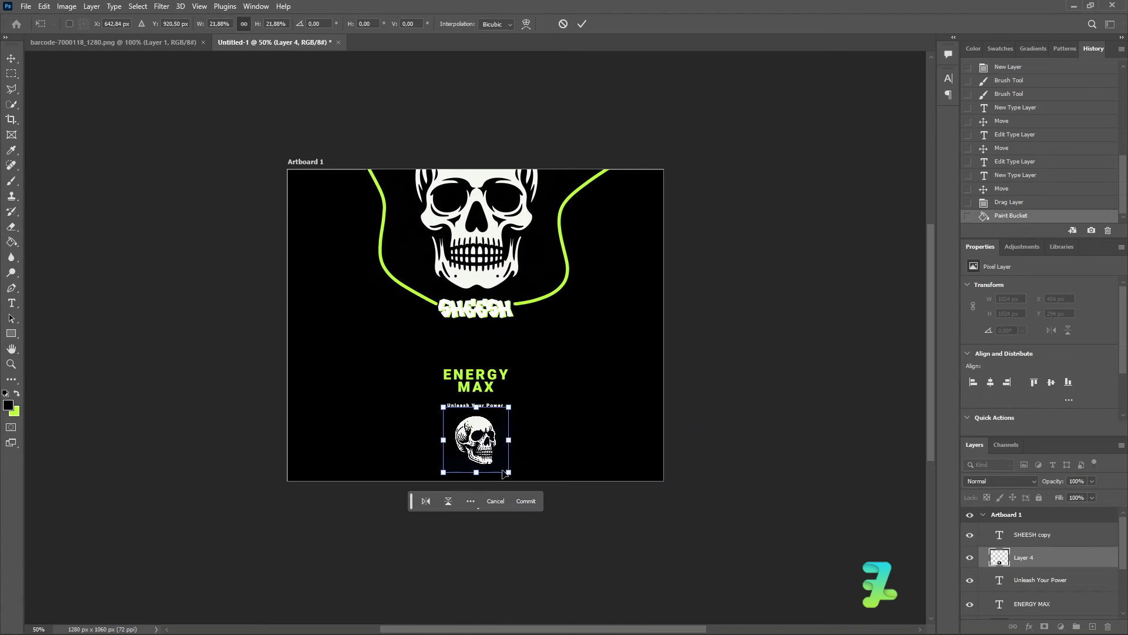
pyautogui.moveTo(509, 471); pyautogui.dragTo(482, 431)
pyautogui.hotkey('ctrl', '=')
pyautogui.hotkey('ctrl', '=')
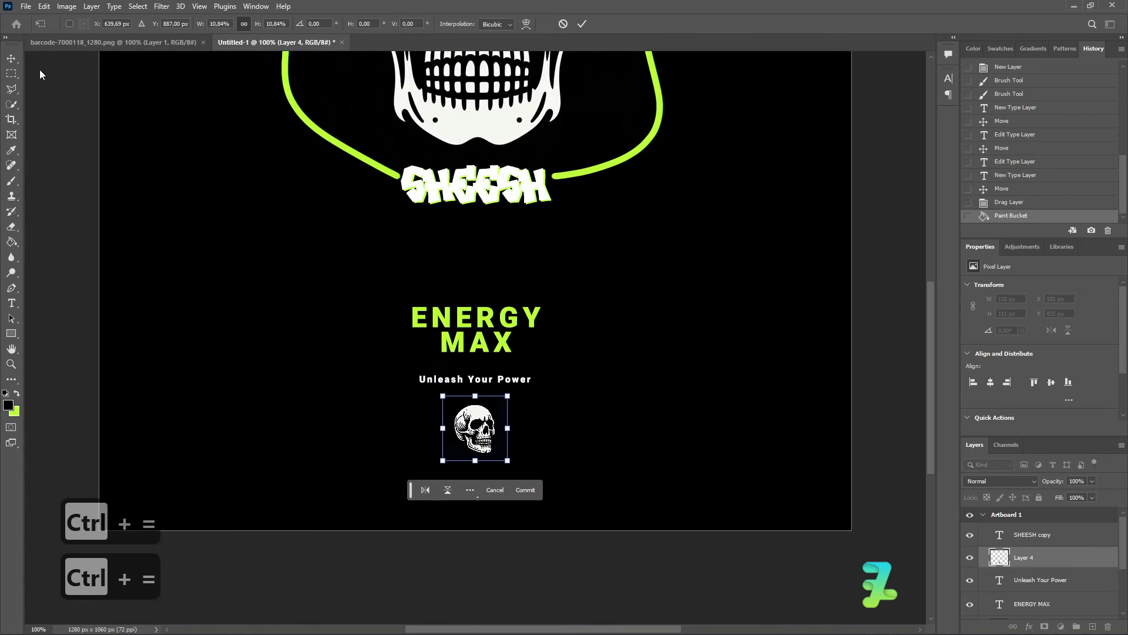
pyautogui.click(11, 59)
pyautogui.scroll(1, 557, 320)
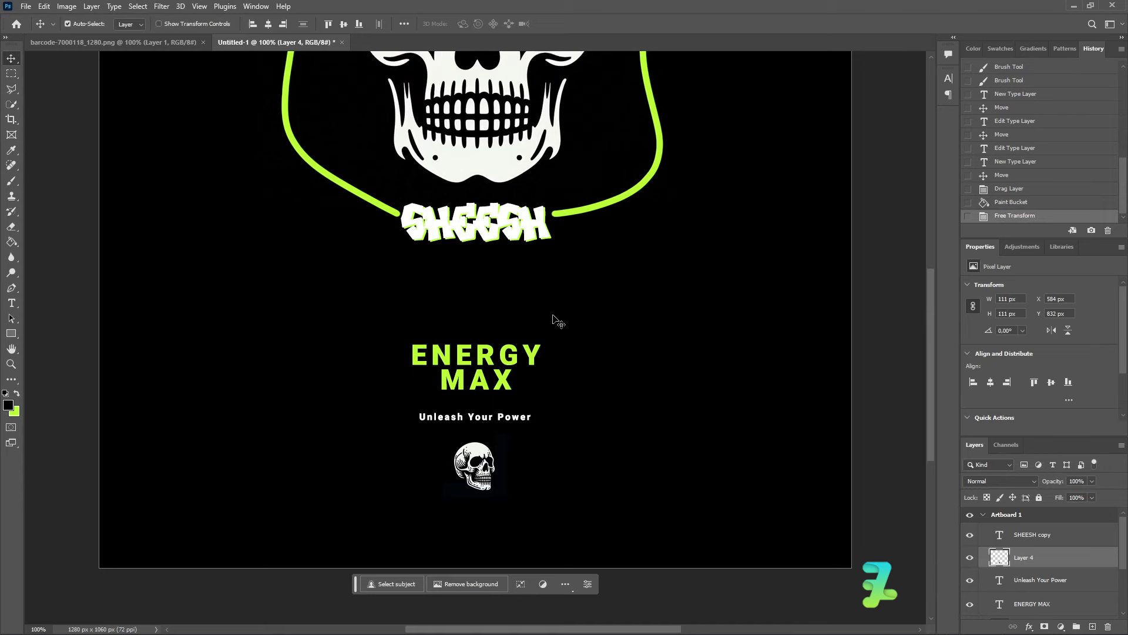
pyautogui.scroll(3, 557, 320)
pyautogui.scroll(-3, 557, 320)
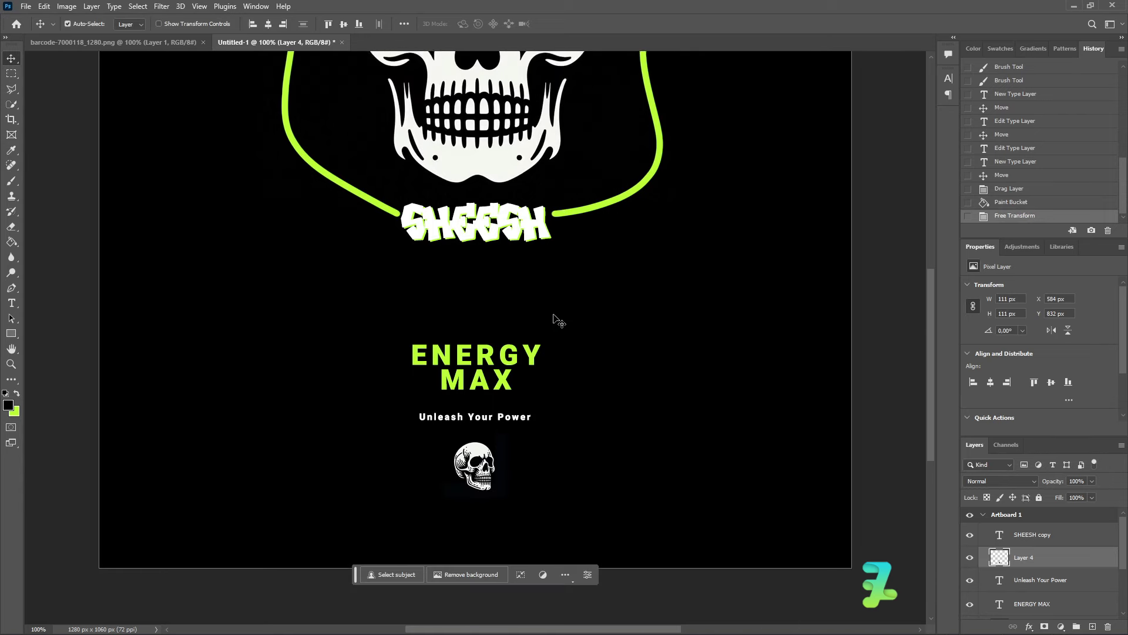
pyautogui.scroll(-1, 557, 321)
pyautogui.scroll(4, 557, 320)
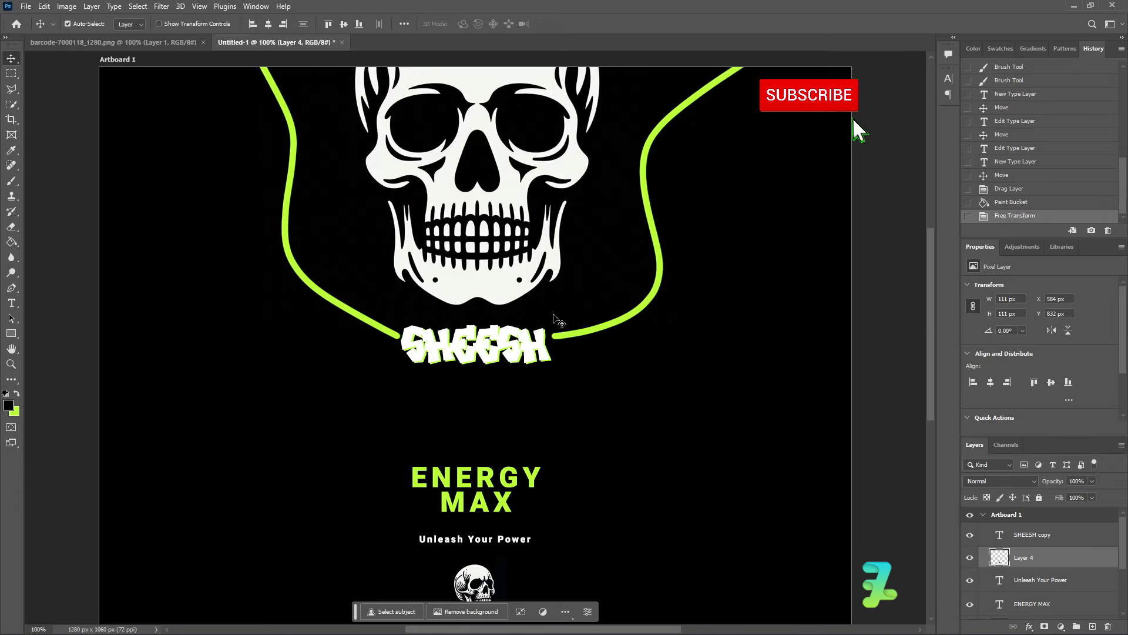
# - Add a new layer above the SHEESH copy layer and set the foreground colour to white (ffffff)
pyautogui.scroll(-1, 763, 329)
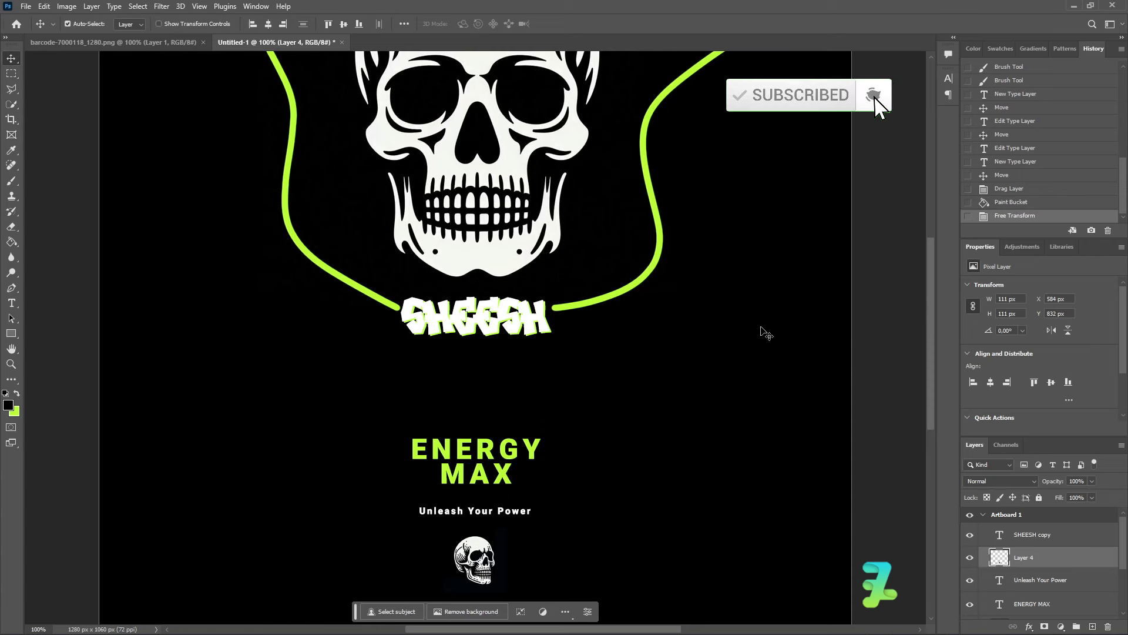
pyautogui.scroll(-1, 498, 395)
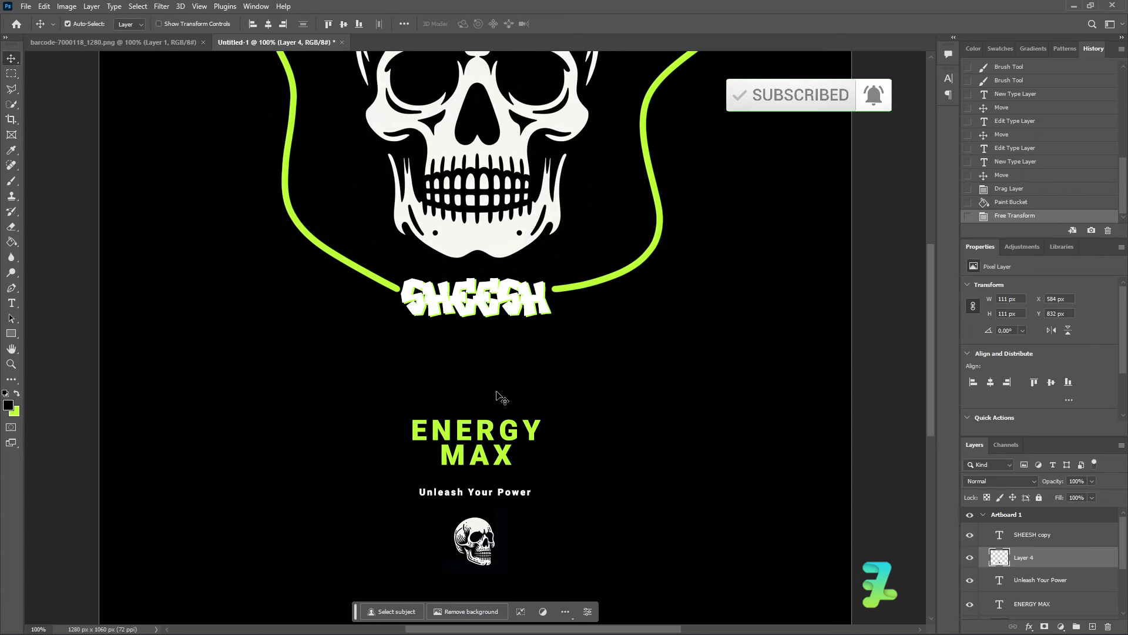
pyautogui.click(1065, 540)
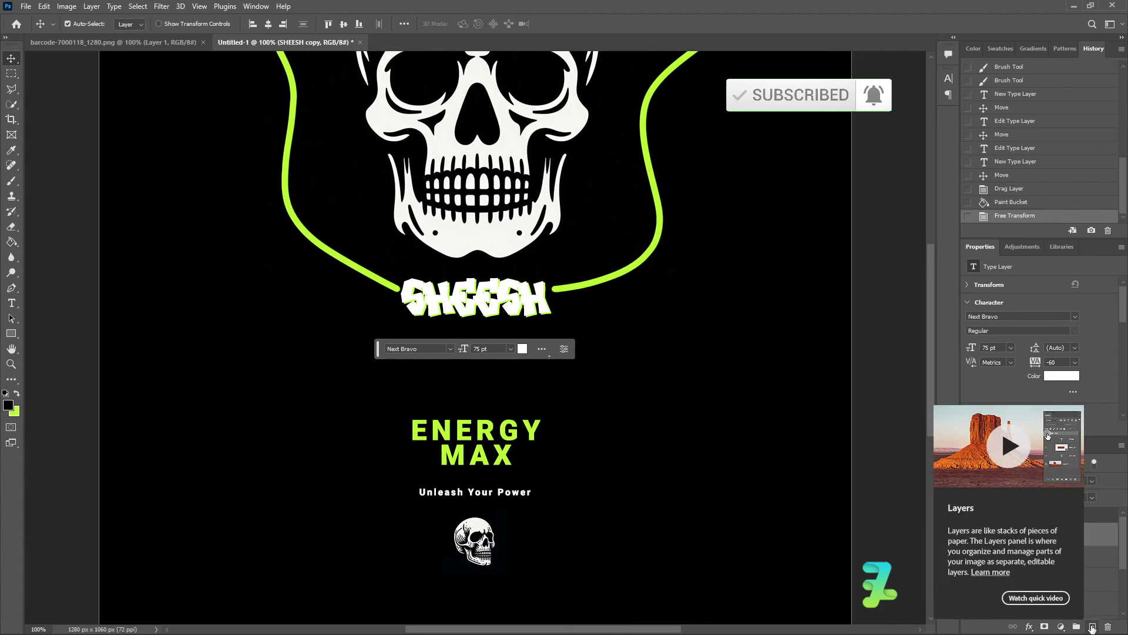
pyautogui.click(1092, 626)
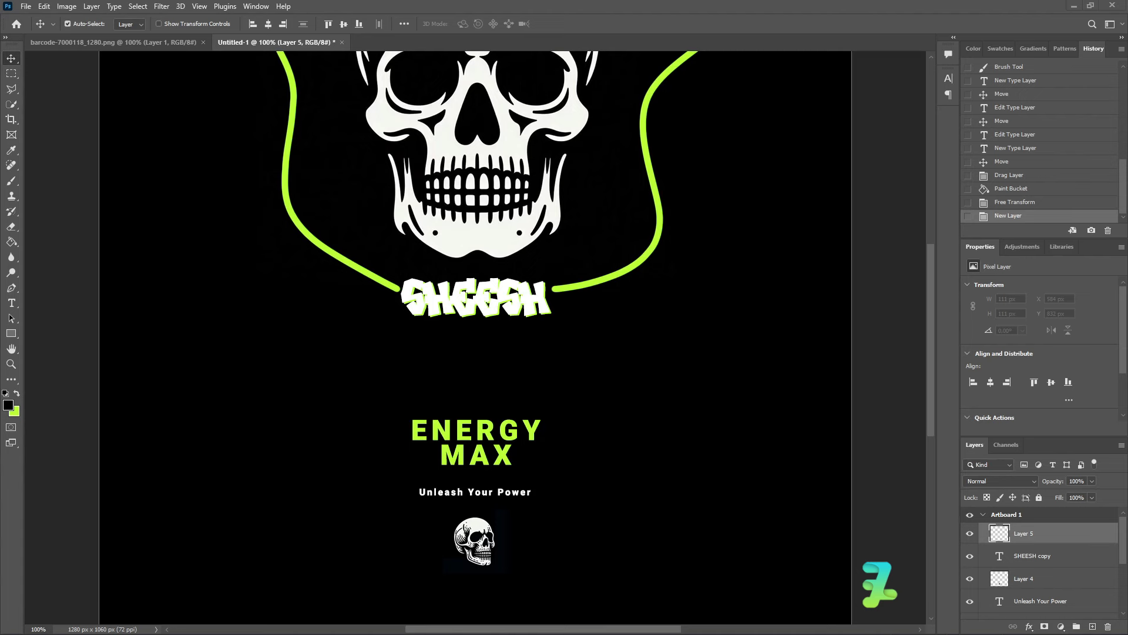
pyautogui.hotkey('ctrl', 'c')
pyautogui.scroll(3, 327, 359)
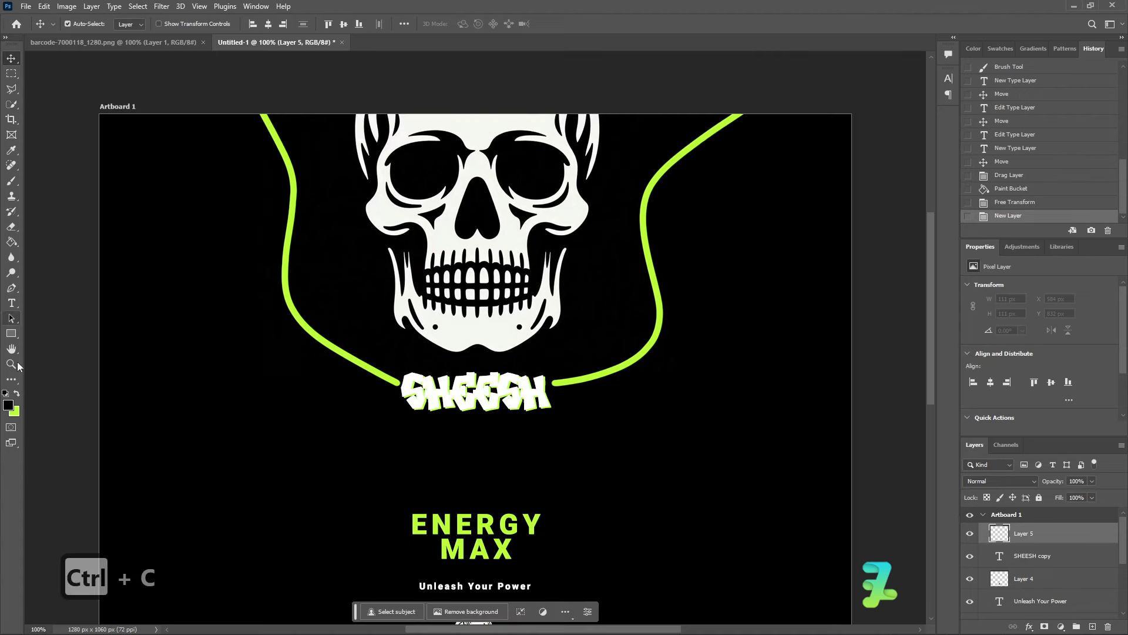
pyautogui.click(9, 405)
pyautogui.hotkey('ctrl', 'v')
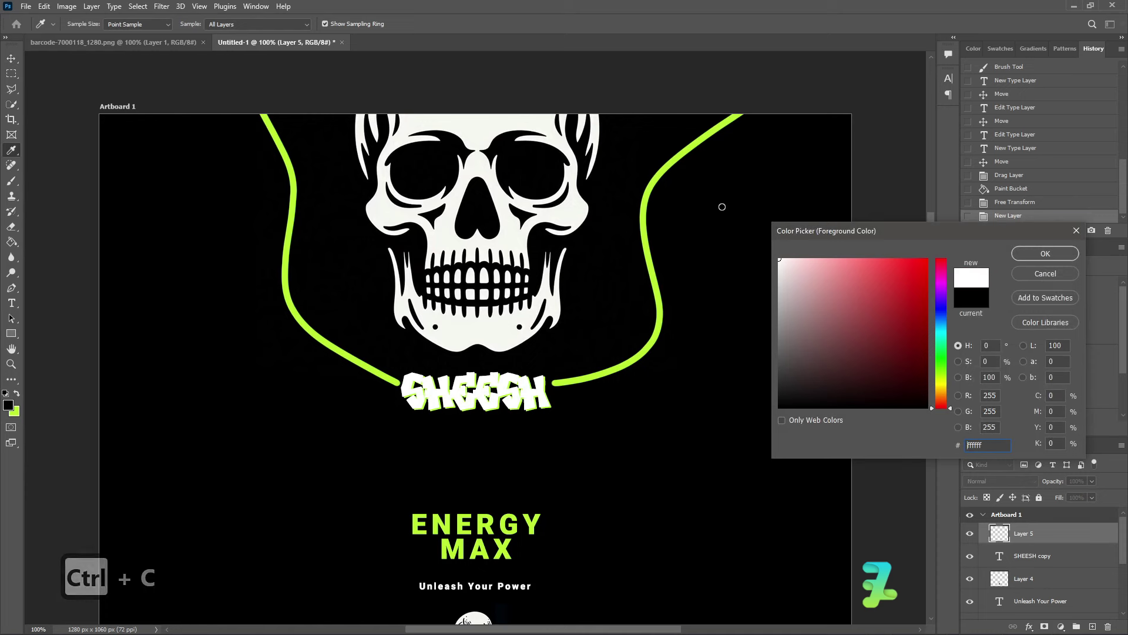
pyautogui.click(1044, 254)
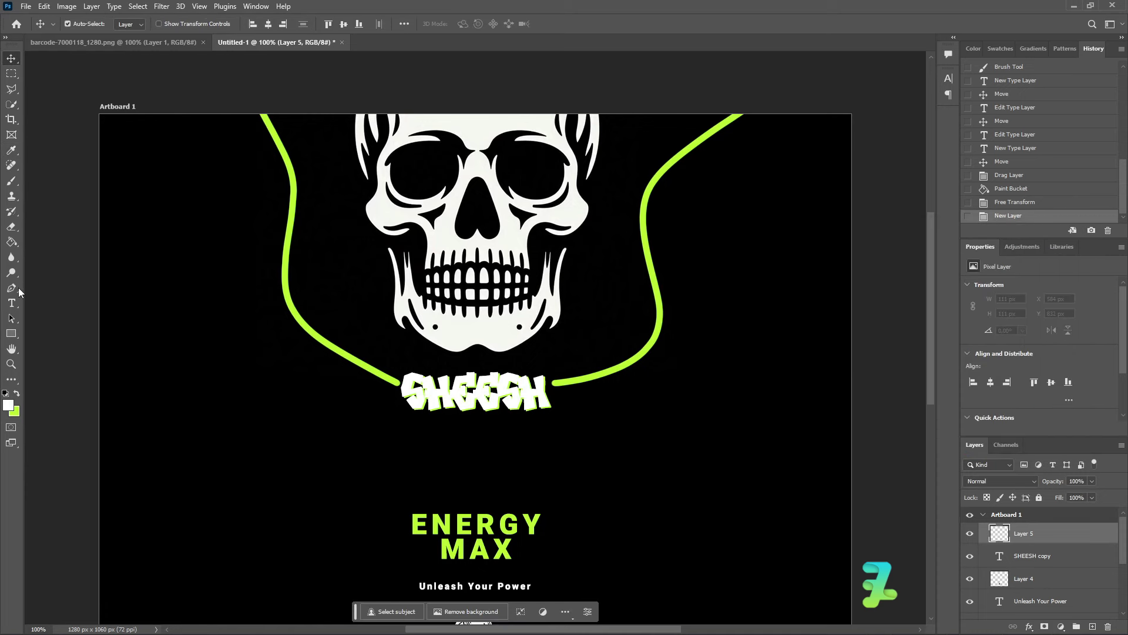
# - Add a text layer reading "wARNING :" near the upper-left corner of the artboard
pyautogui.click(11, 302)
pyautogui.click(140, 152)
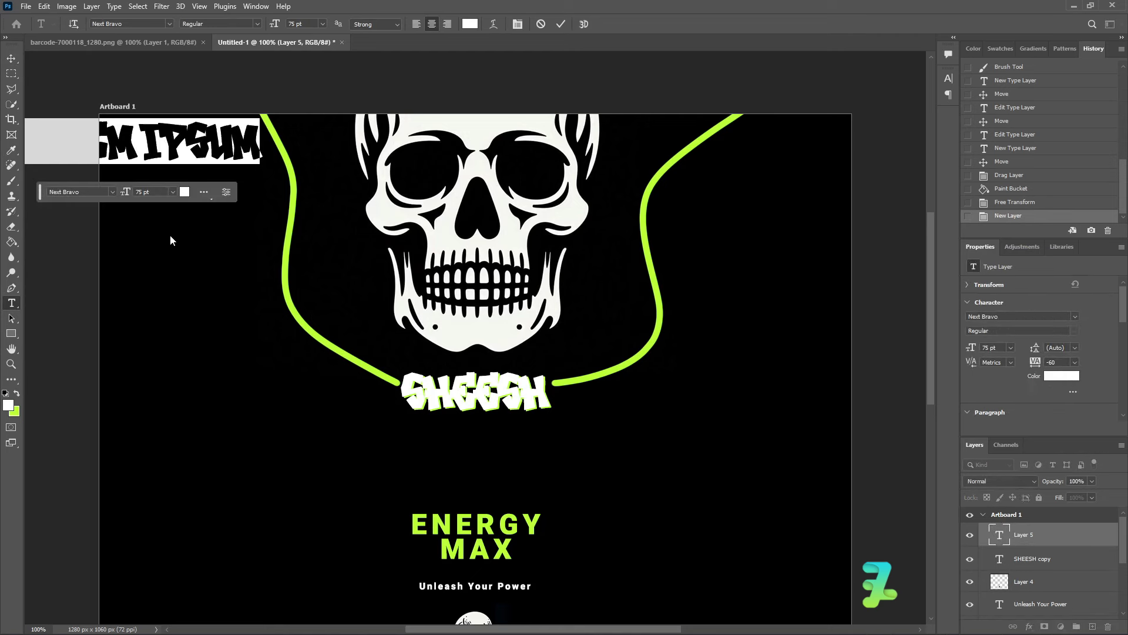
pyautogui.write('WArnoi')
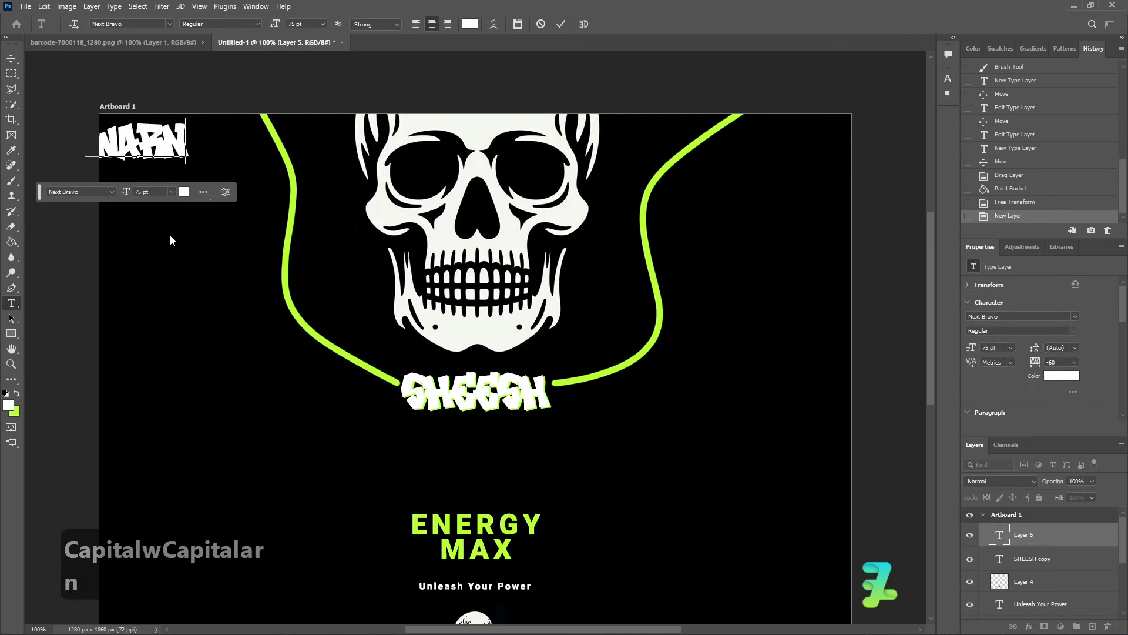
pyautogui.press('BackSpace')
pyautogui.press('BackSpace')
pyautogui.write('ing:')
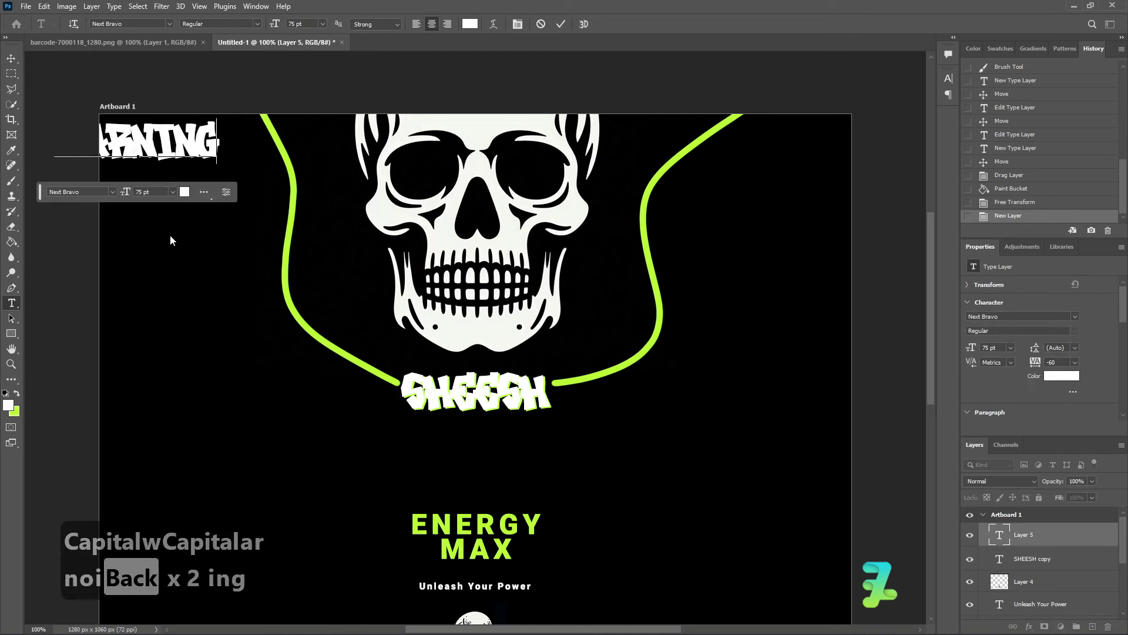
# - Format the whole warning heading in Roboto Bold at 12 pt
pyautogui.hotkey('ctrl', 'a')
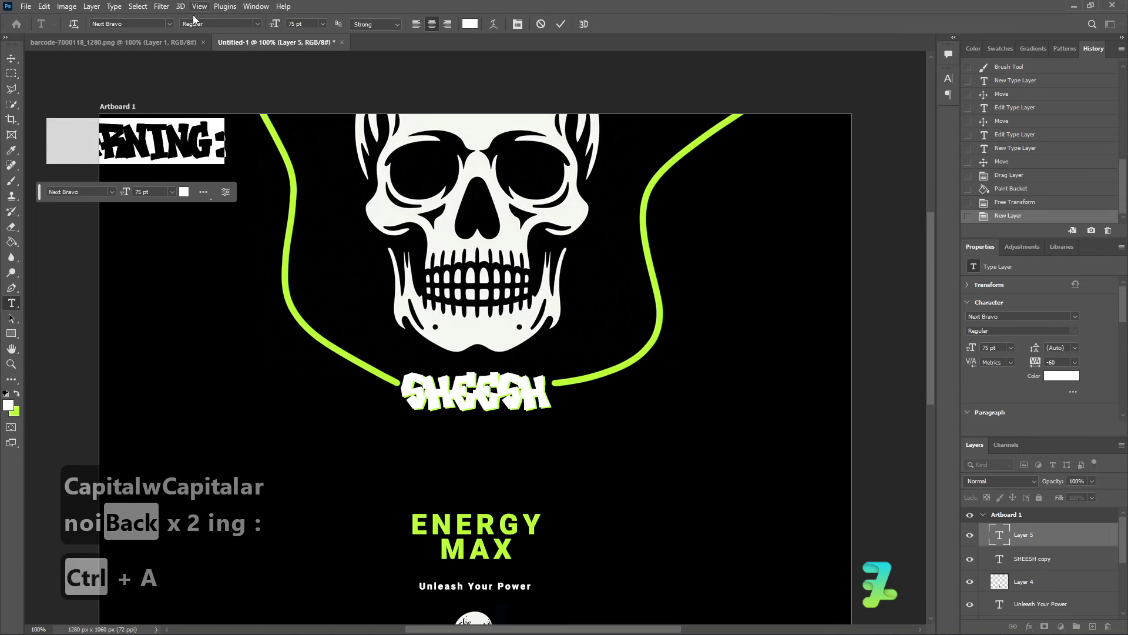
pyautogui.click(169, 23)
pyautogui.click(133, 60)
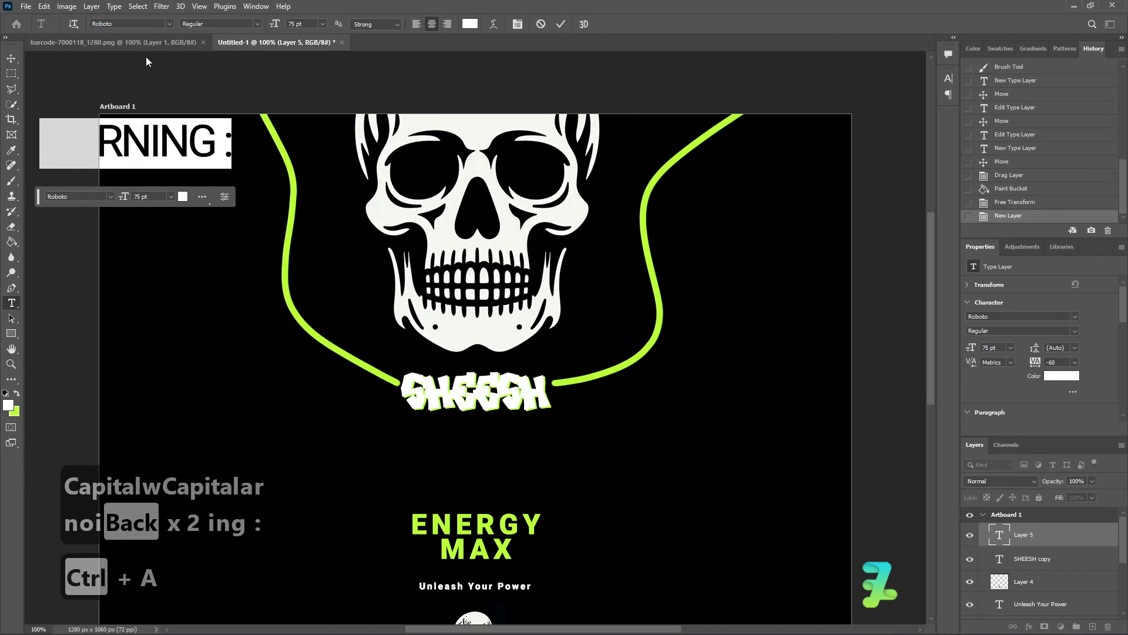
pyautogui.click(259, 27)
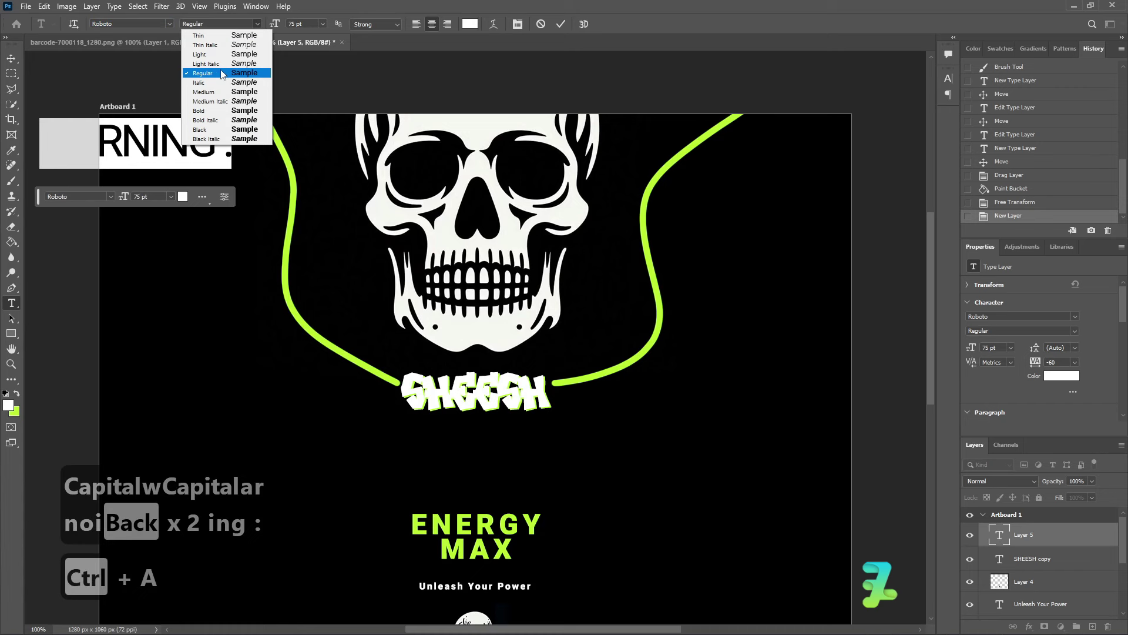
pyautogui.click(227, 110)
pyautogui.click(322, 24)
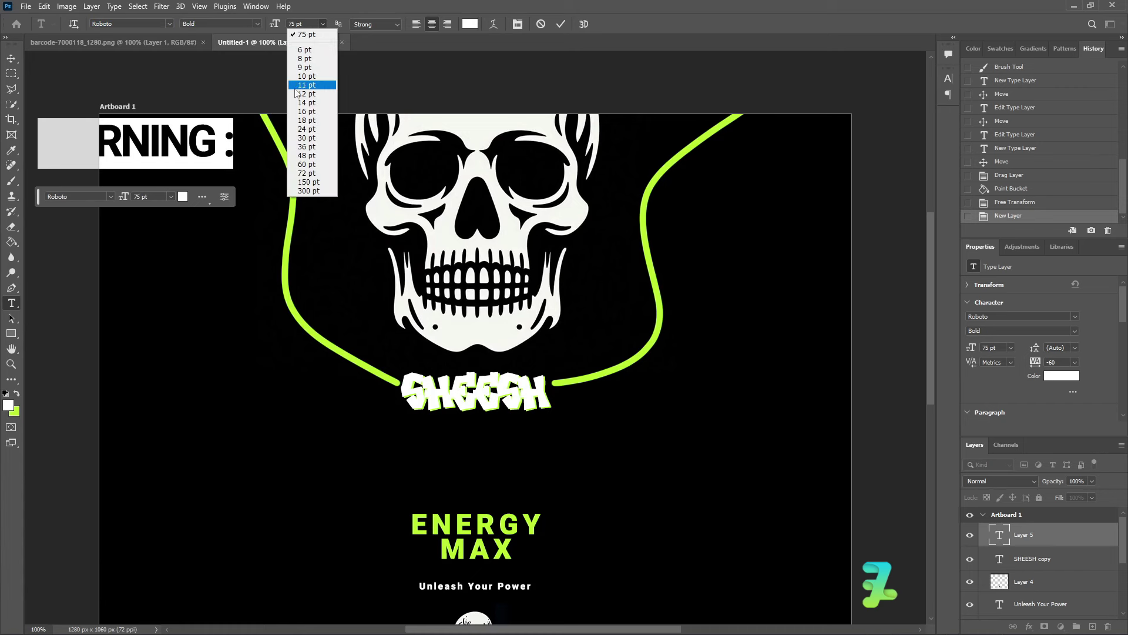
pyautogui.click(295, 95)
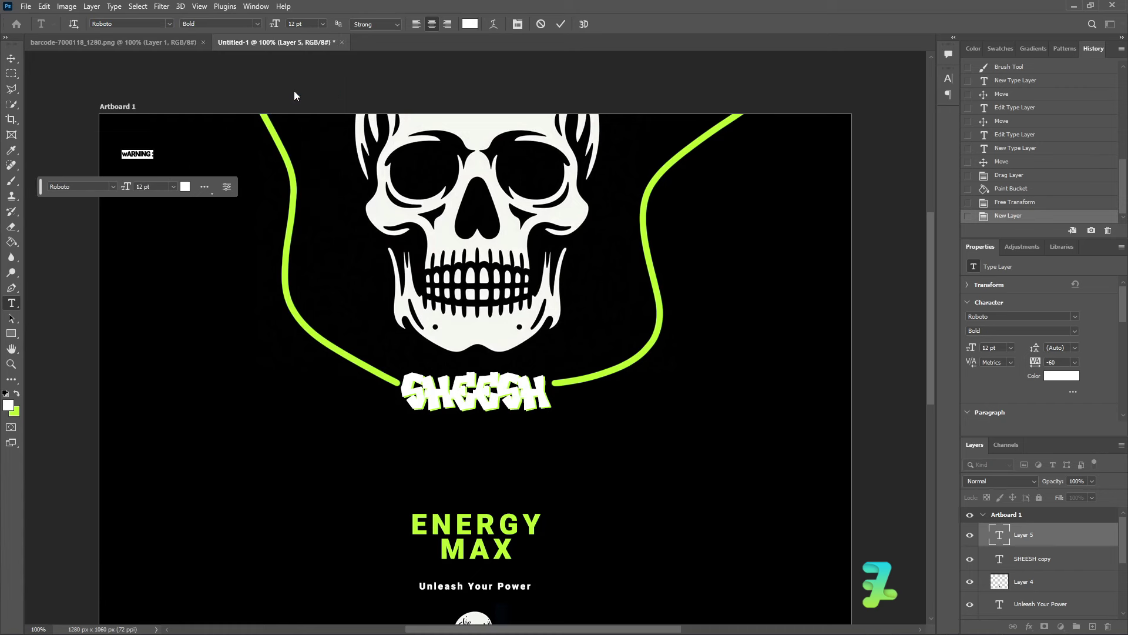
# - Correct the heading's capitalisation so that it reads "WARNING :"
pyautogui.click(11, 58)
pyautogui.doubleClick(130, 153)
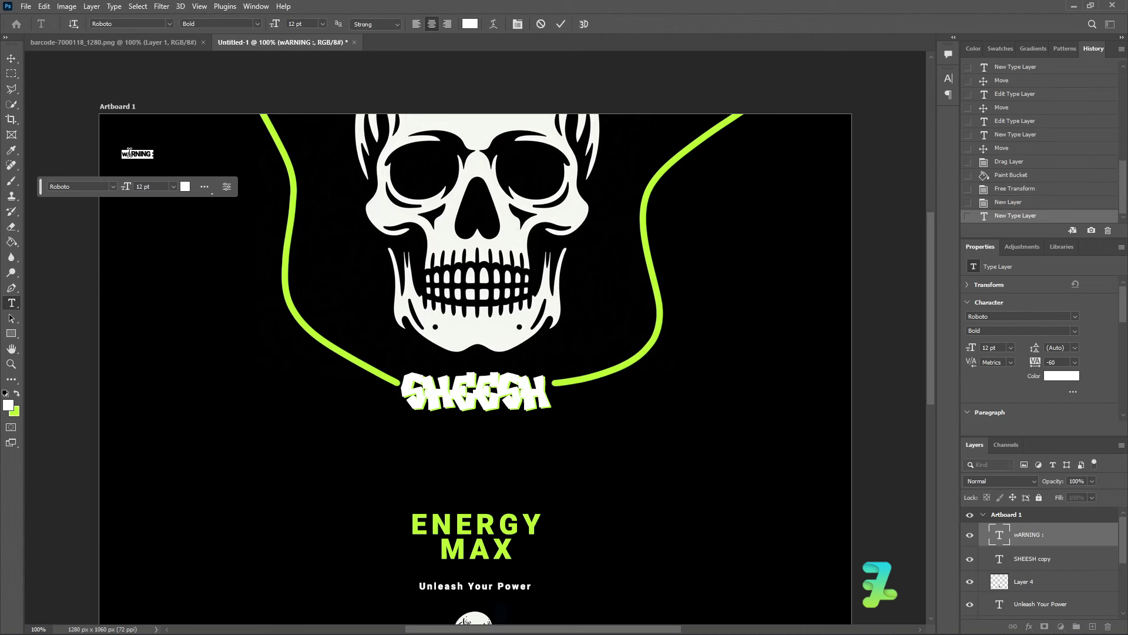
pyautogui.write('WA')
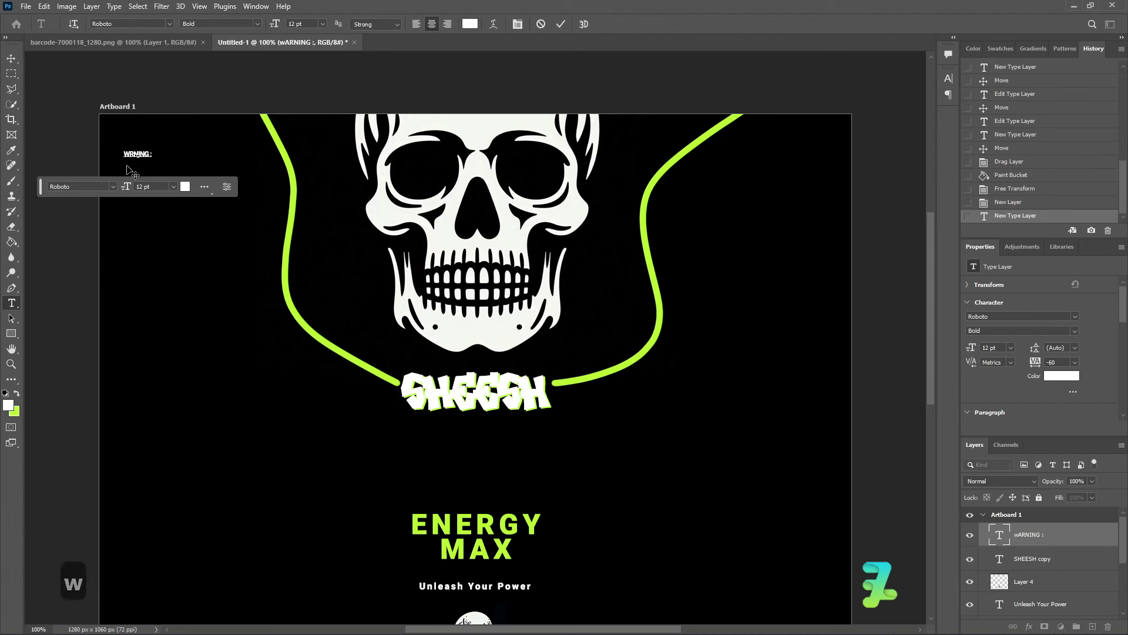
# - Set the WARNING heading's tracking to 80 and move it slightly up, closer to the artboard's upper edge
pyautogui.hotkey('ctrl', 'a')
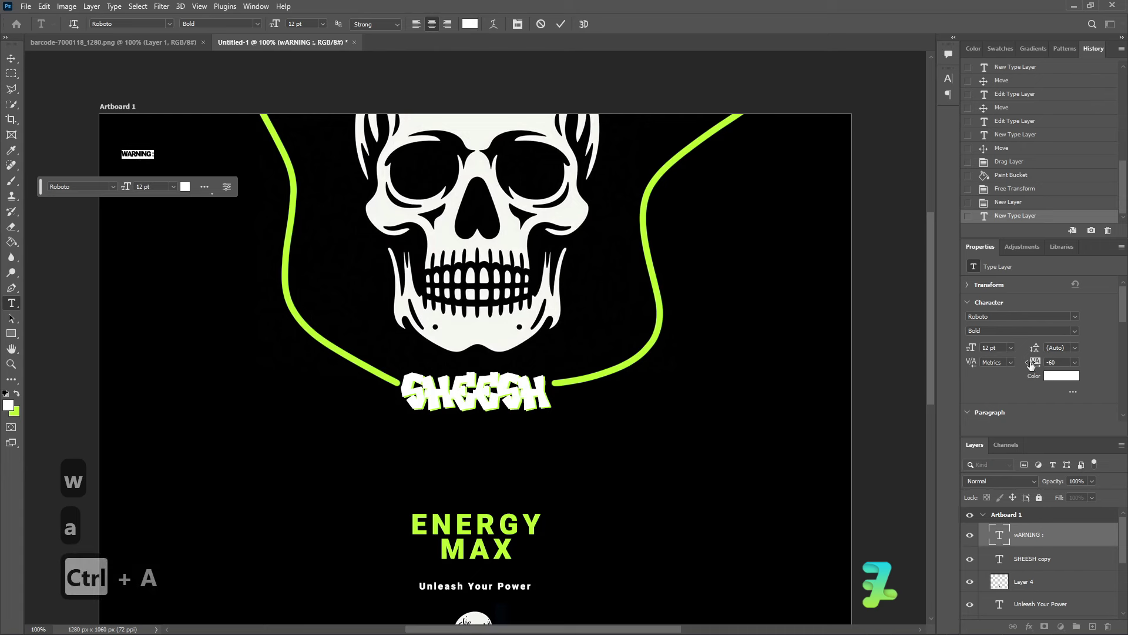
pyautogui.moveTo(1031, 363); pyautogui.dragTo(1034, 362)
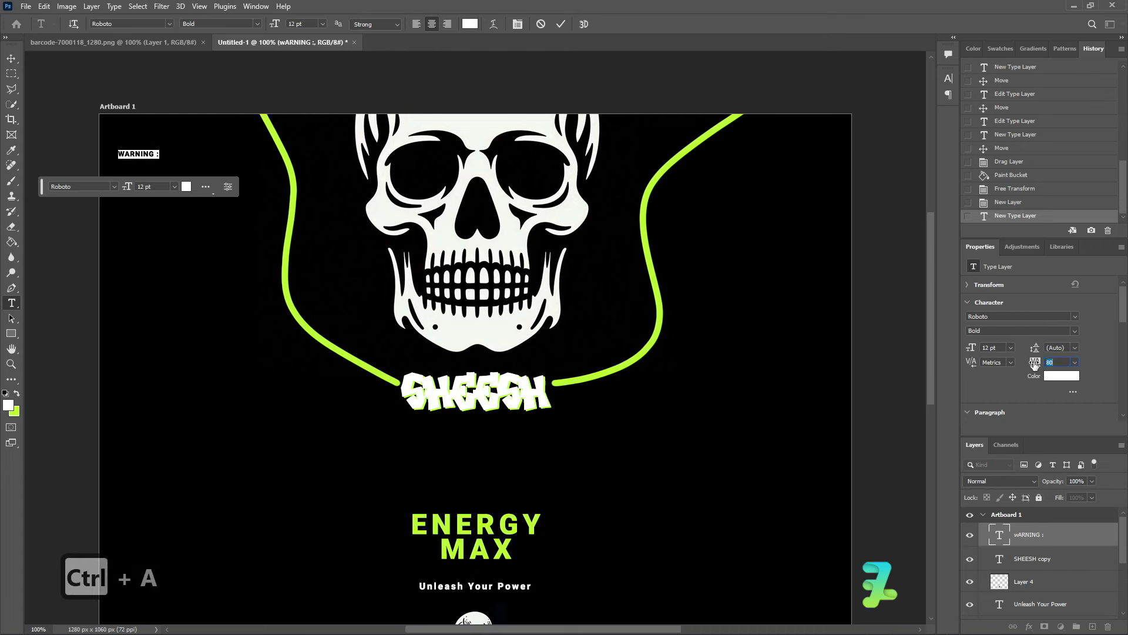
pyautogui.click(12, 58)
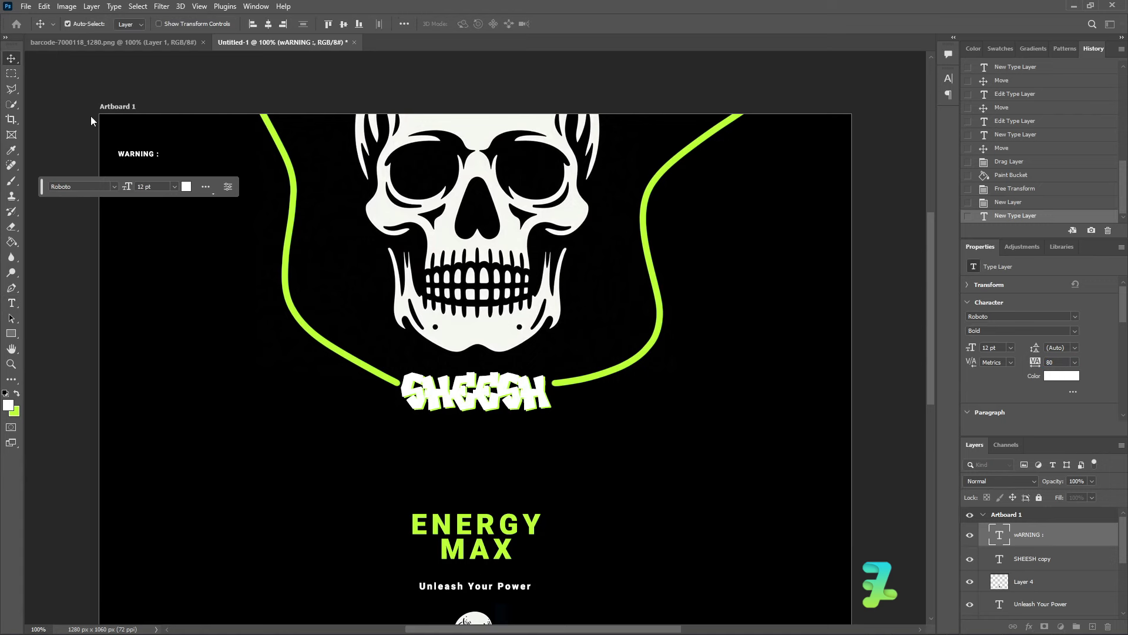
pyautogui.moveTo(126, 157); pyautogui.dragTo(125, 142)
pyautogui.press('ctrl')
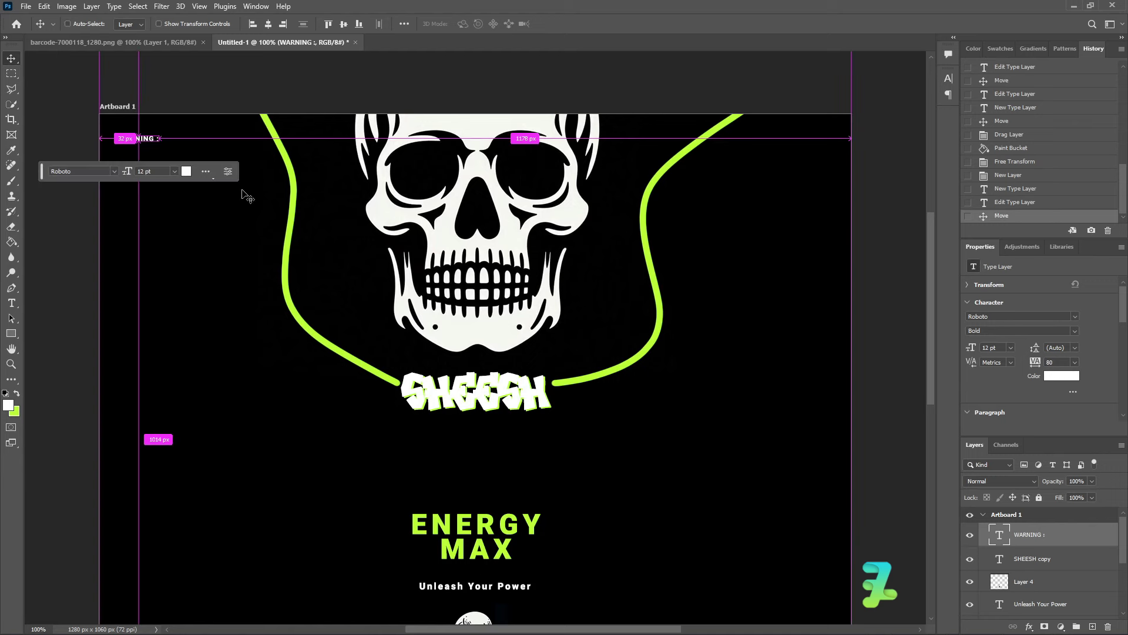
# - Duplicate the WARNING heading just beneath the original and set the copy's font style to Medium
pyautogui.hotkey('ctrl', 'j')
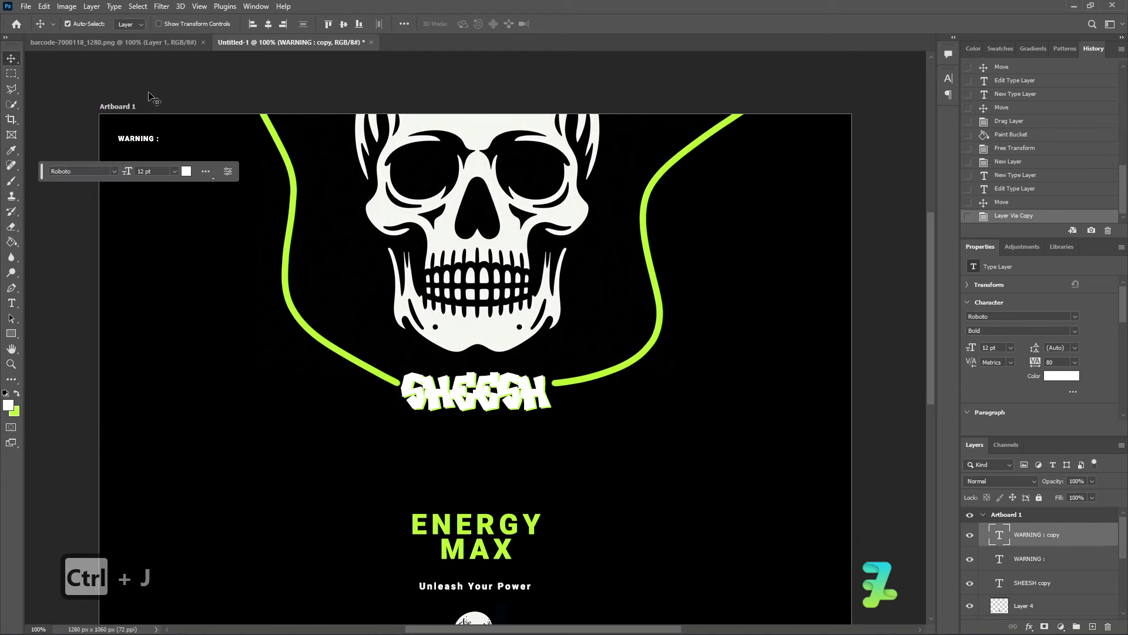
pyautogui.moveTo(143, 143); pyautogui.dragTo(139, 157)
pyautogui.doubleClick(139, 156)
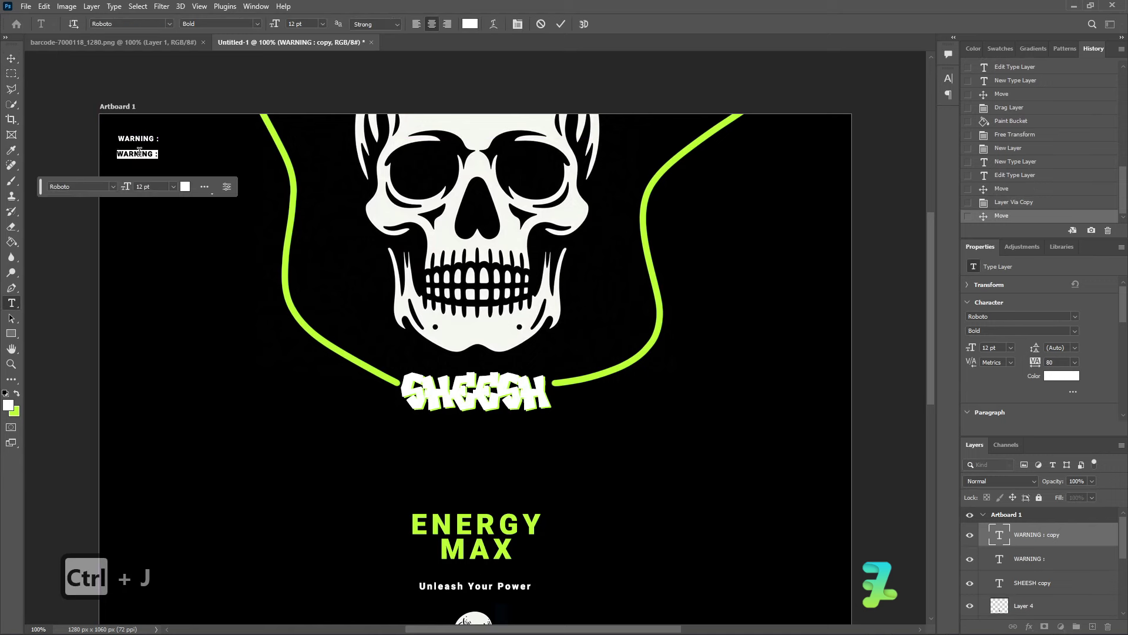
pyautogui.click(259, 25)
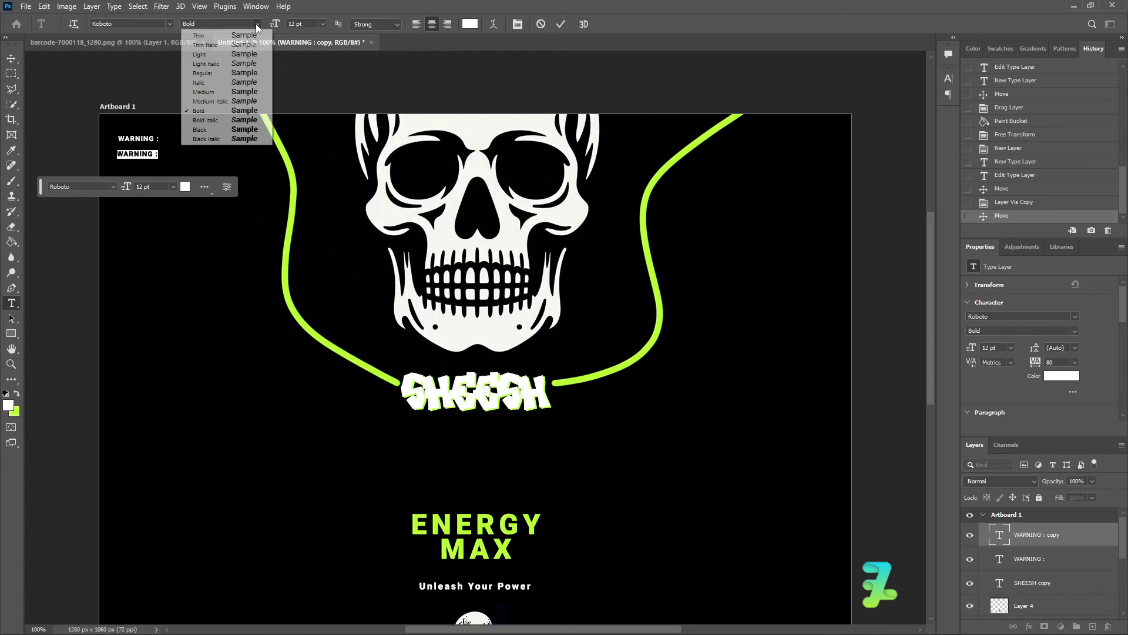
pyautogui.click(227, 92)
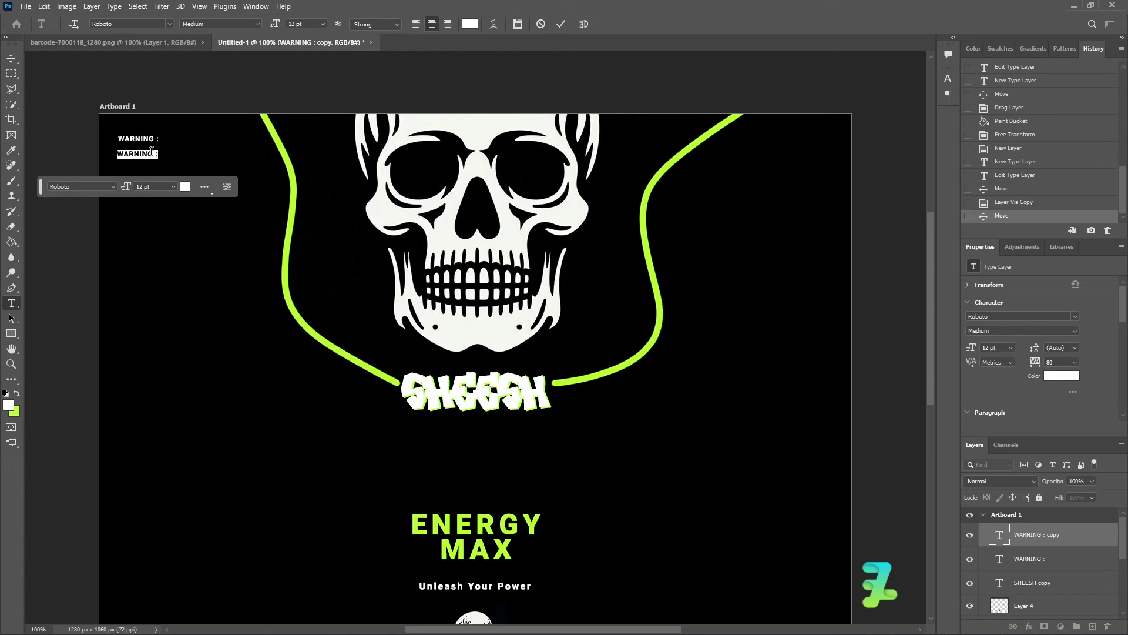
# - Replace the duplicate's text with the pasted caffeine warning, "Not recommended for children" through "Keep out of reach of children.", and left-align it
pyautogui.click(152, 154)
pyautogui.hotkey('ctrl', 'a')
pyautogui.hotkey('ctrl', 'v')
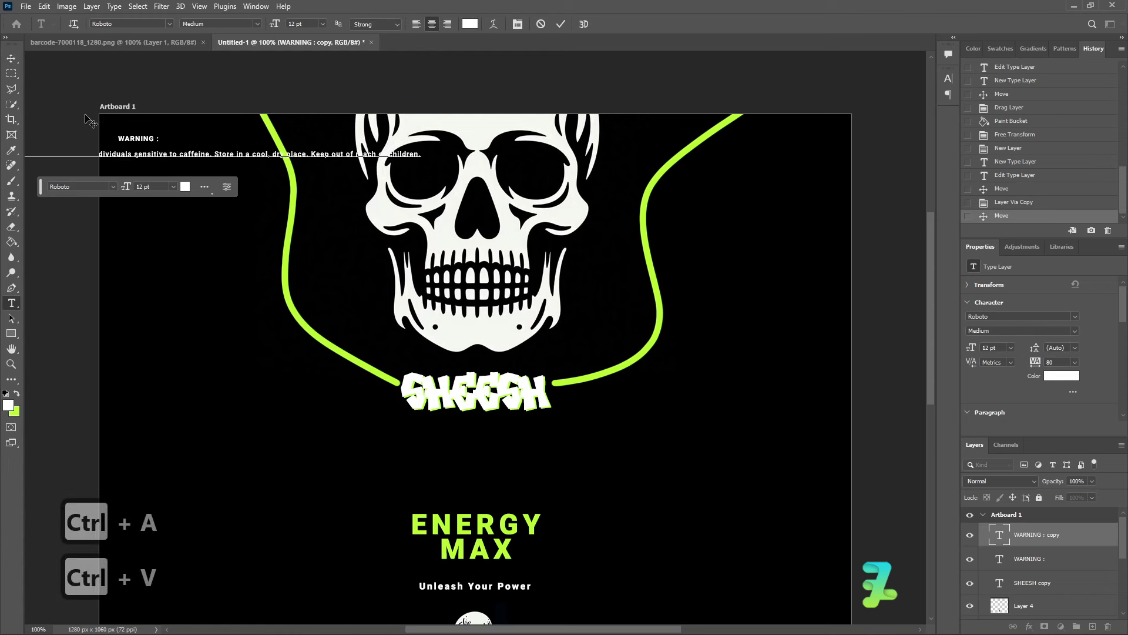
pyautogui.hotkey('ctrl', 'a')
pyautogui.click(415, 24)
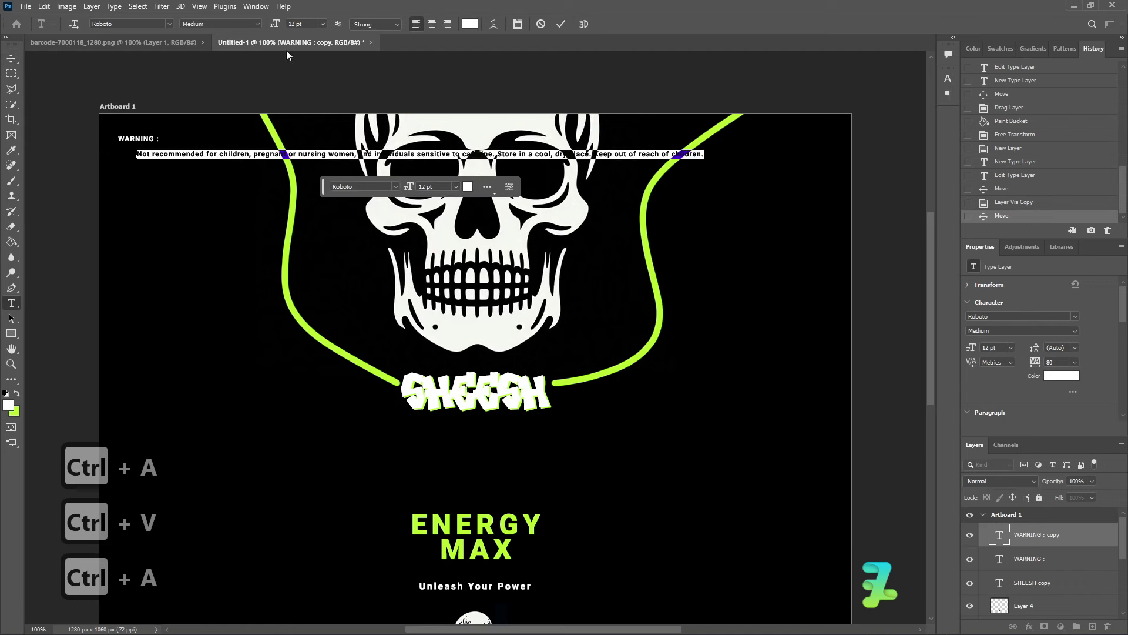
# - Move the warning sentence directly under the WARNING heading, with their left edges aligned
pyautogui.click(11, 59)
pyautogui.moveTo(165, 154); pyautogui.dragTo(147, 154)
pyautogui.moveTo(146, 151); pyautogui.dragTo(148, 153)
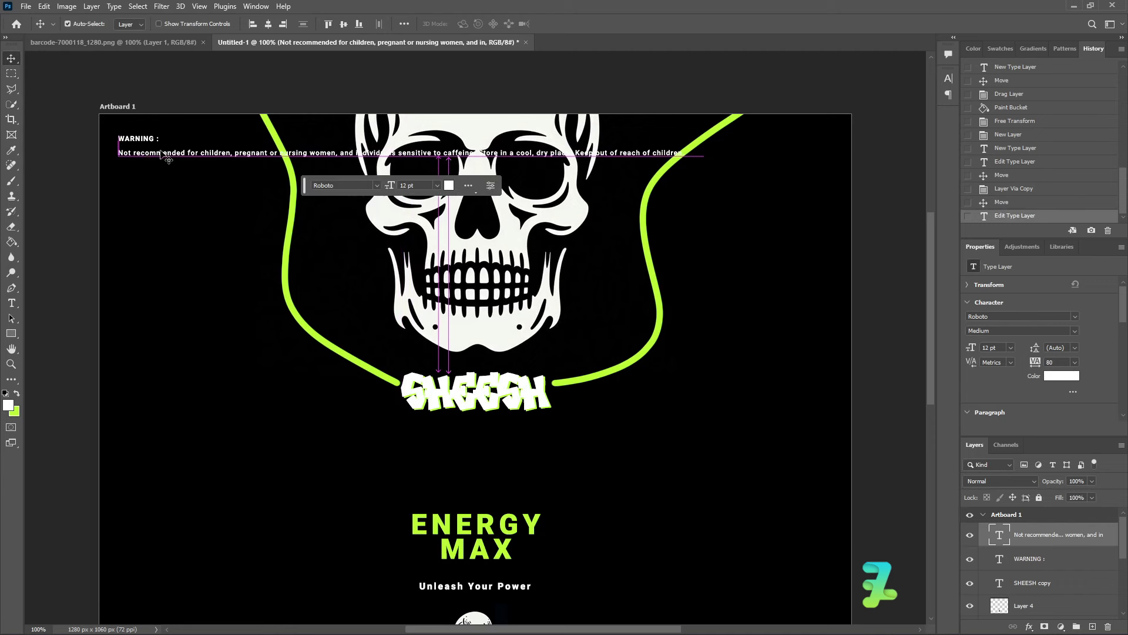
# - Break the warning sentence into four lines, after "pregnant", "individuals" and "cool,"
pyautogui.doubleClick(246, 153)
pyautogui.click(270, 153)
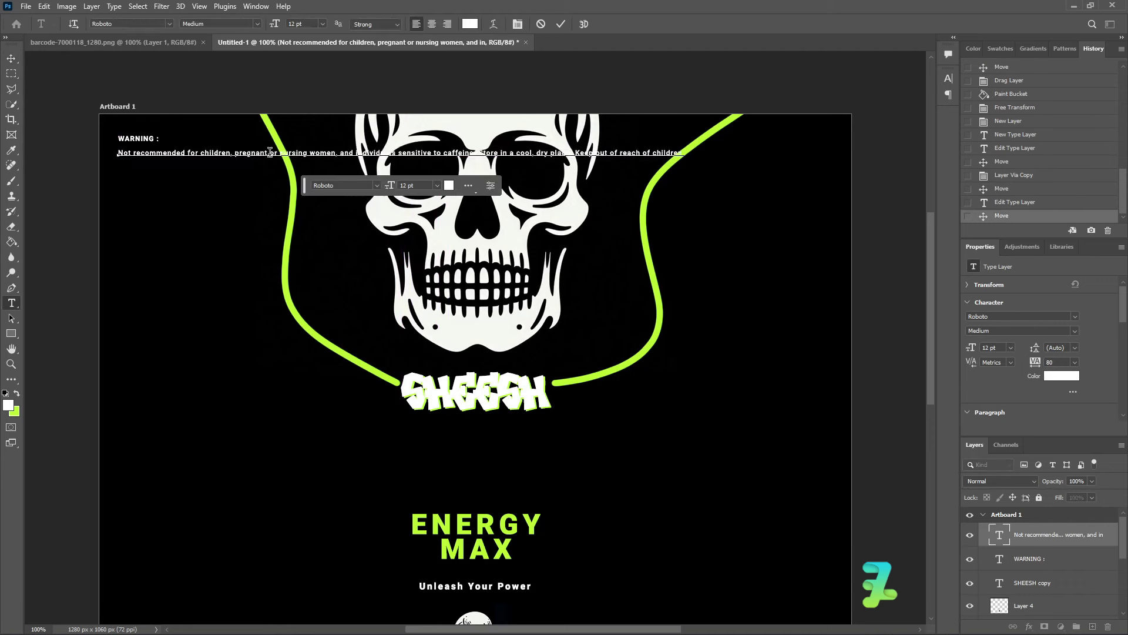
pyautogui.press('Return')
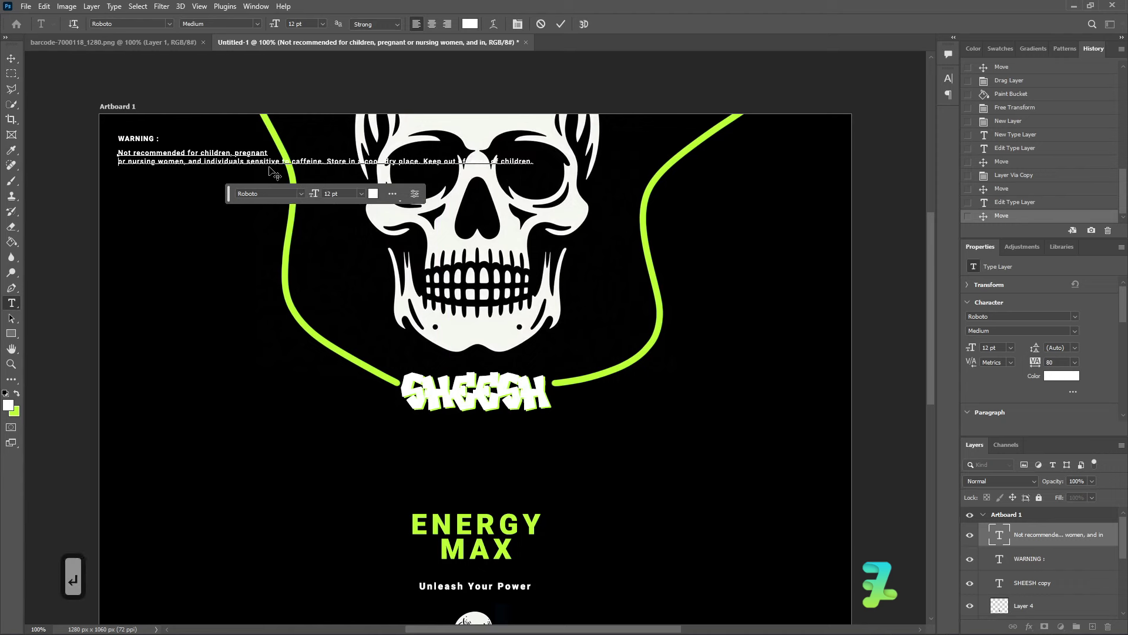
pyautogui.click(246, 160)
pyautogui.press('Return')
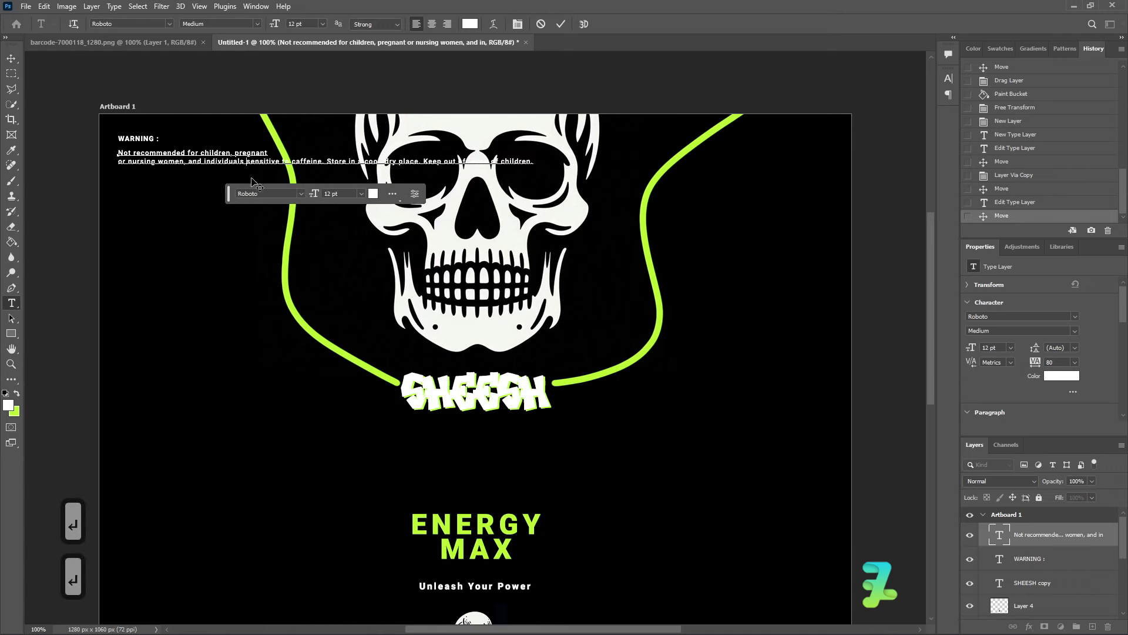
pyautogui.click(257, 169)
pyautogui.press('Return')
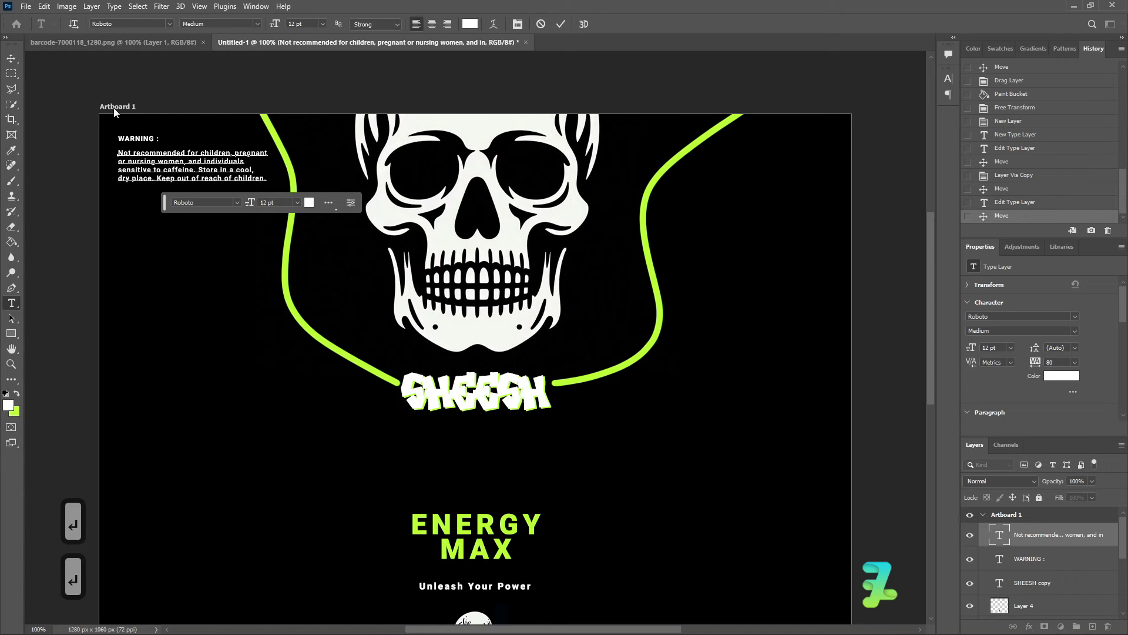
pyautogui.click(10, 58)
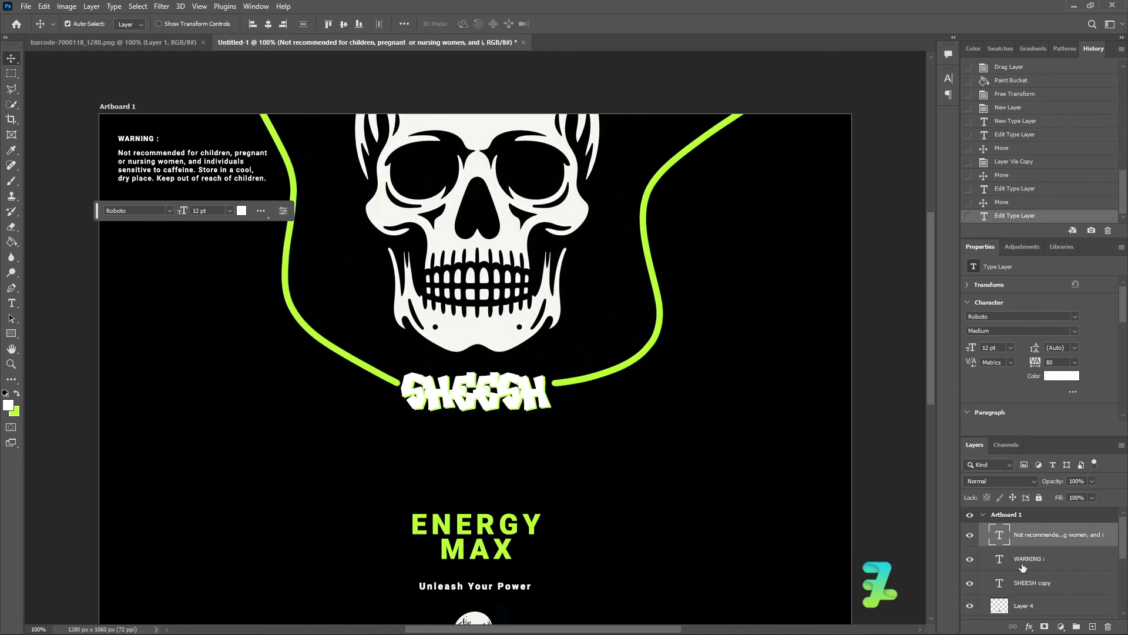
# - Duplicate the WARNING heading and place the copy below the warning sentence, in line with the original
pyautogui.click(1023, 567)
pyautogui.hotkey('ctrl', 'j')
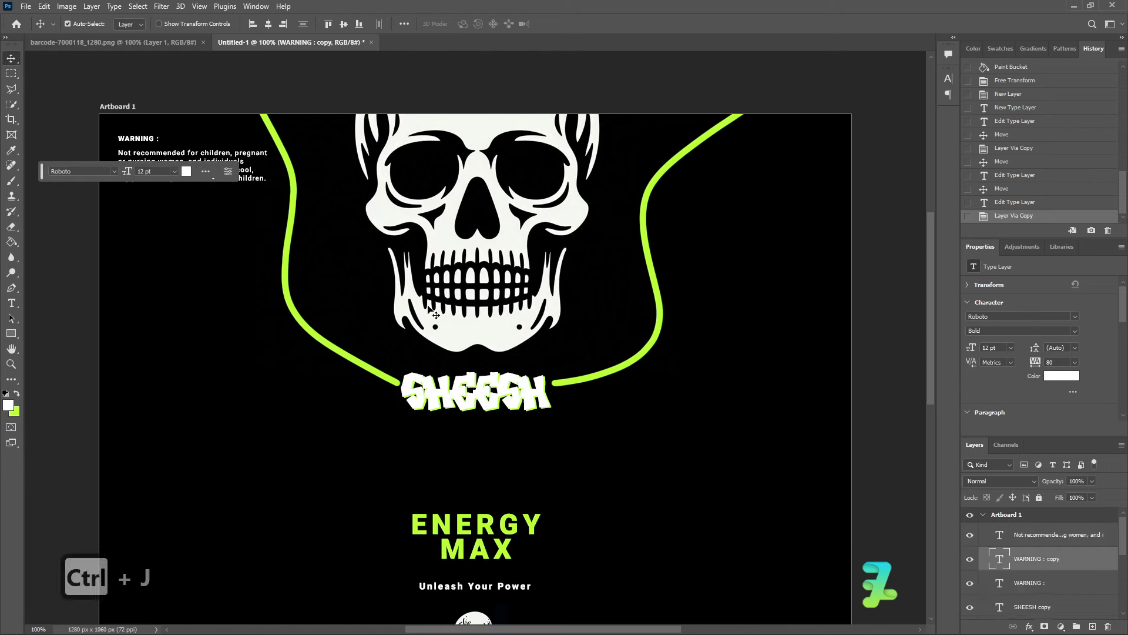
pyautogui.moveTo(146, 138); pyautogui.dragTo(147, 203)
pyautogui.doubleClick(146, 203)
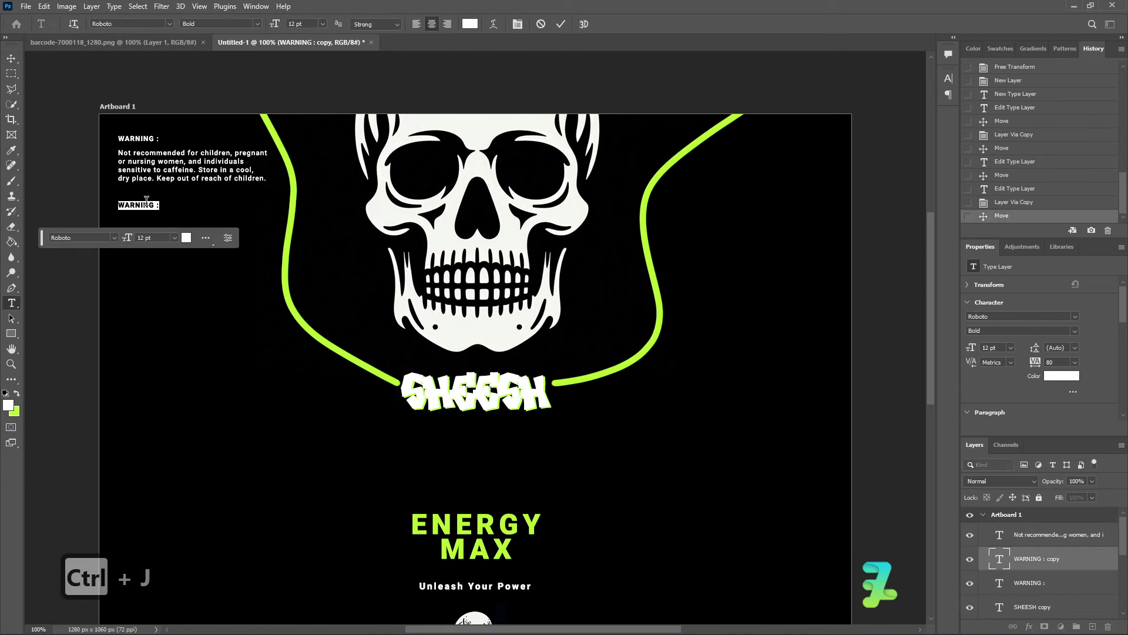
pyautogui.write('nU')
pyautogui.hotkey('ctrl', 'a')
pyautogui.hotkey('ctrl', 'z')
pyautogui.hotkey('ctrl', 'z')
pyautogui.hotkey('ctrl', 'z')
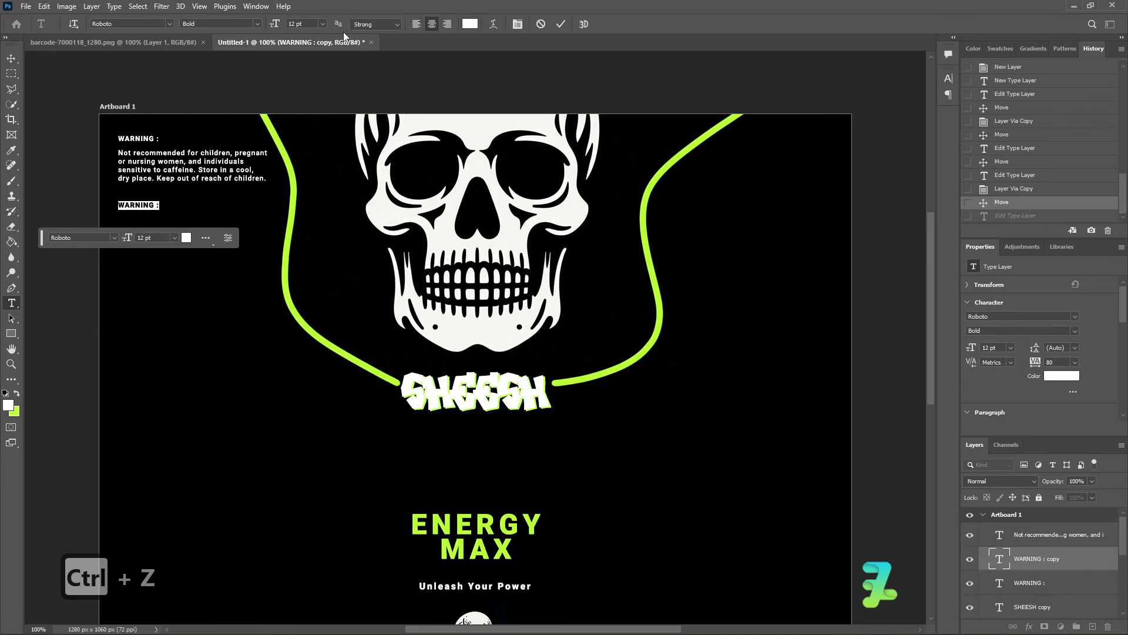
# - Left-align the duplicated heading and change its text to "Nutritional Content (per 250ml) :"
pyautogui.click(11, 60)
pyautogui.moveTo(152, 208); pyautogui.dragTo(131, 208)
pyautogui.doubleClick(126, 205)
pyautogui.write('NM')
pyautogui.press('BackSpace')
pyautogui.press('BackSpace')
pyautogui.write('Nutr')
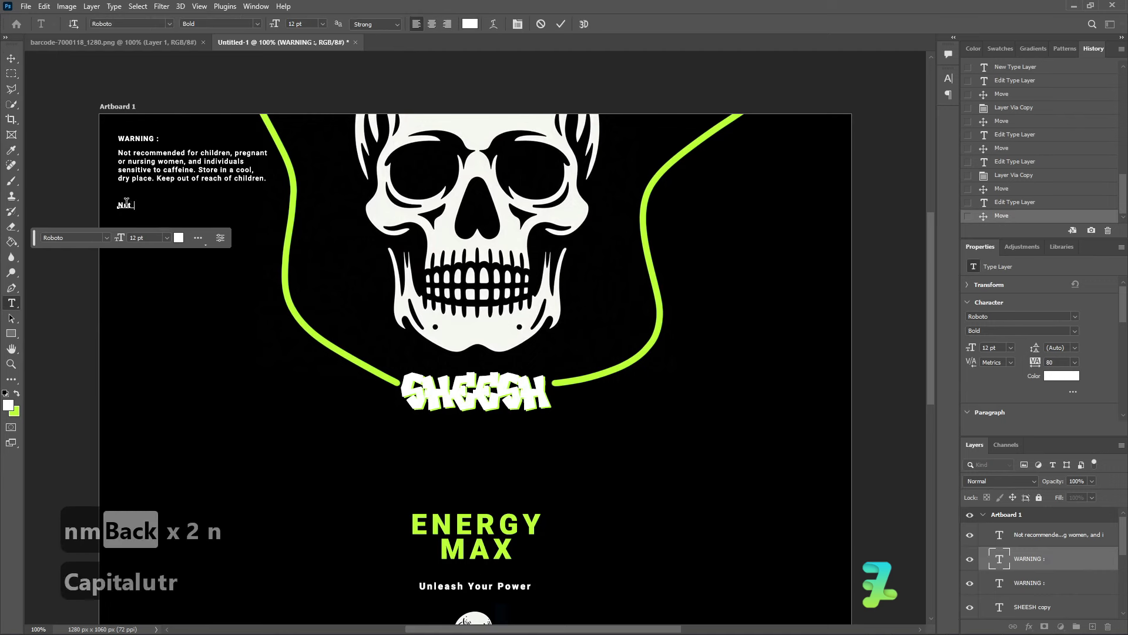
pyautogui.write('itional Content (per 25')
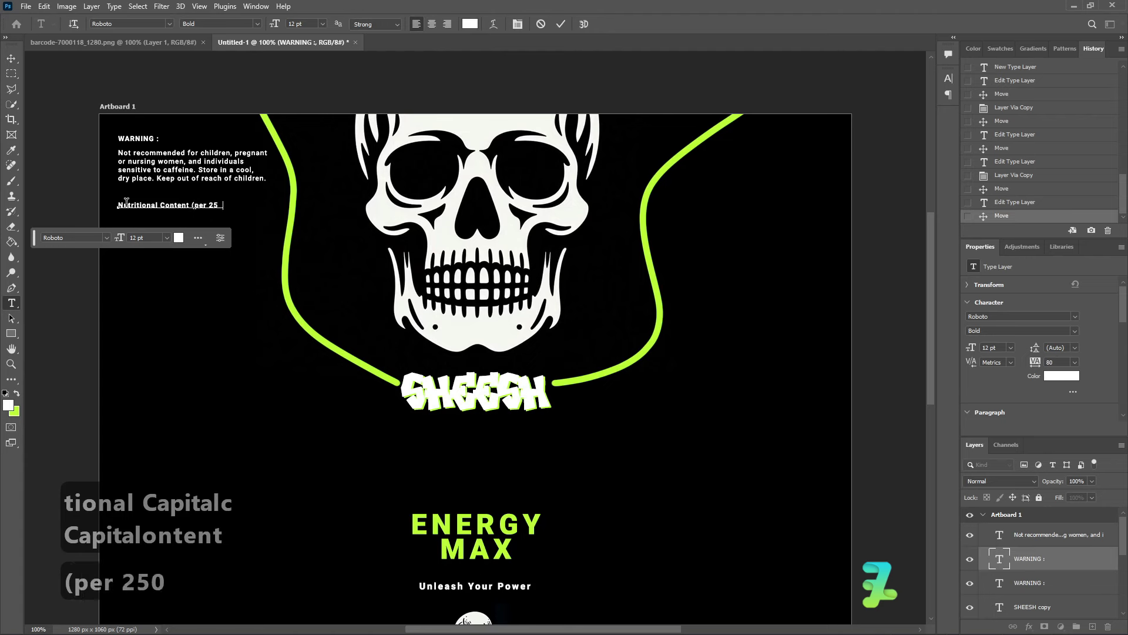
pyautogui.write('0ml) :')
pyautogui.click(11, 60)
# - Duplicate the four-line warning sentence and place the copy beneath the Nutritional Content heading
pyautogui.click(1000, 535)
pyautogui.hotkey('ctrl', 'j')
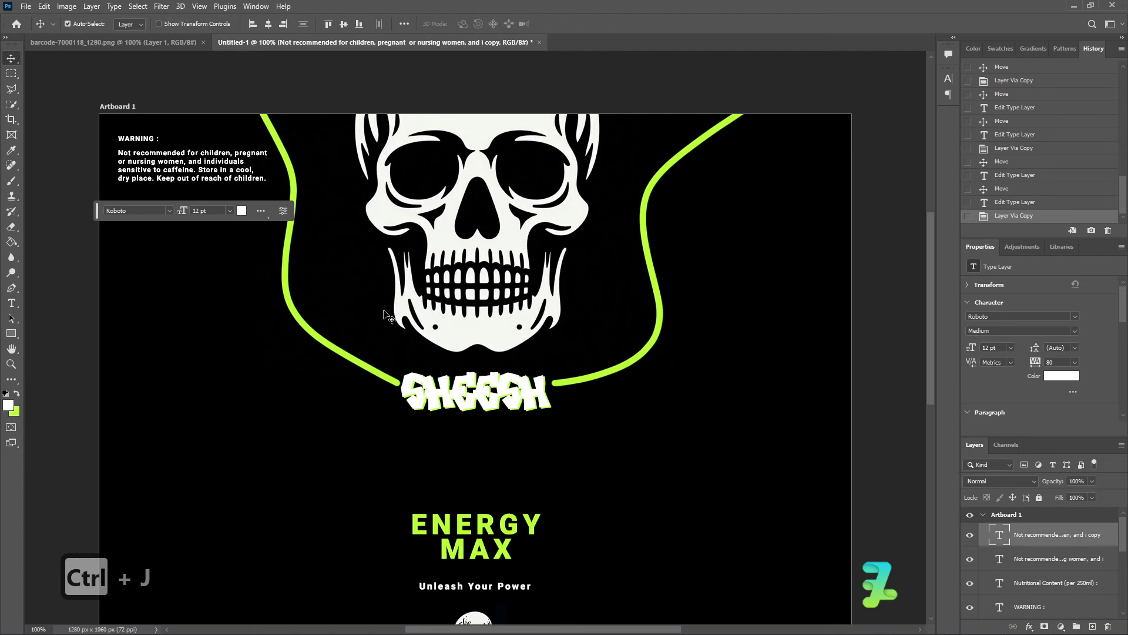
pyautogui.moveTo(137, 168); pyautogui.dragTo(136, 238)
# - Replace the copy's text with the lines "- Calories : 110" and "- Total Carbohydrates : 28g", and set the leading to 21 pt
pyautogui.doubleClick(135, 238)
pyautogui.write('- Calories : 110')
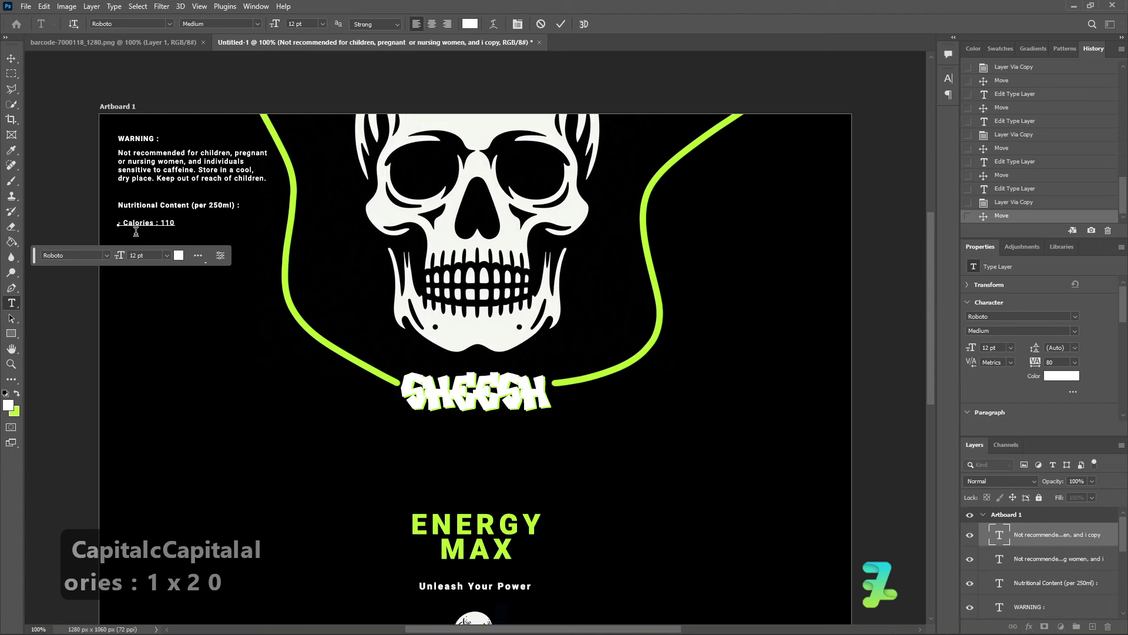
pyautogui.hotkey('shift', 'Return')
pyautogui.write('- Total Carbohydrates')
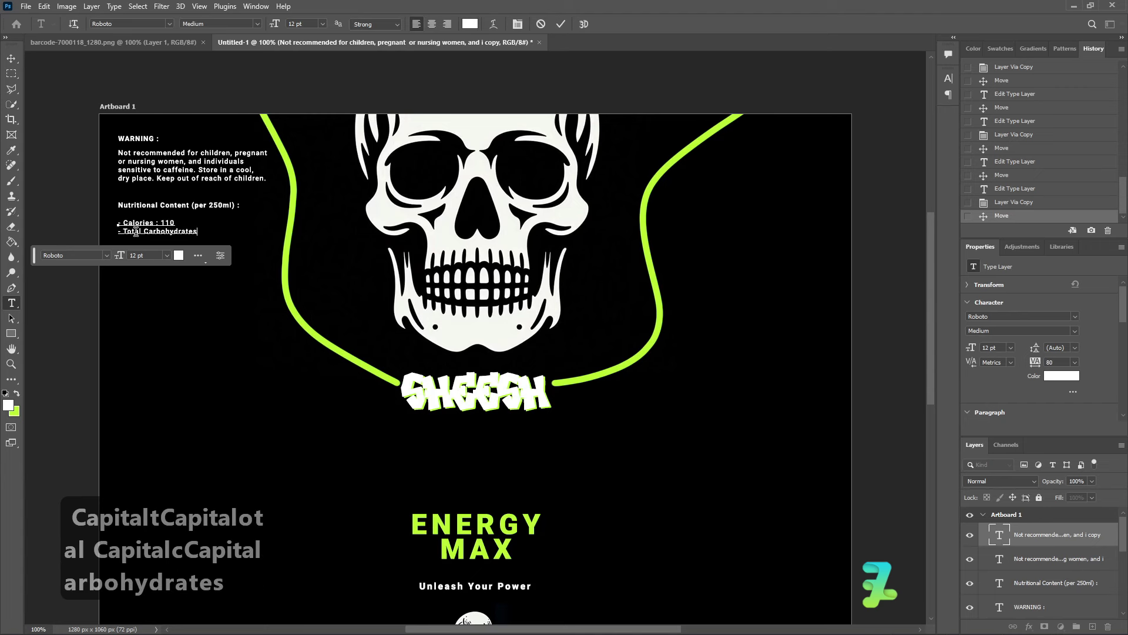
pyautogui.write(' : 28g')
pyautogui.hotkey('ctrl', 'a')
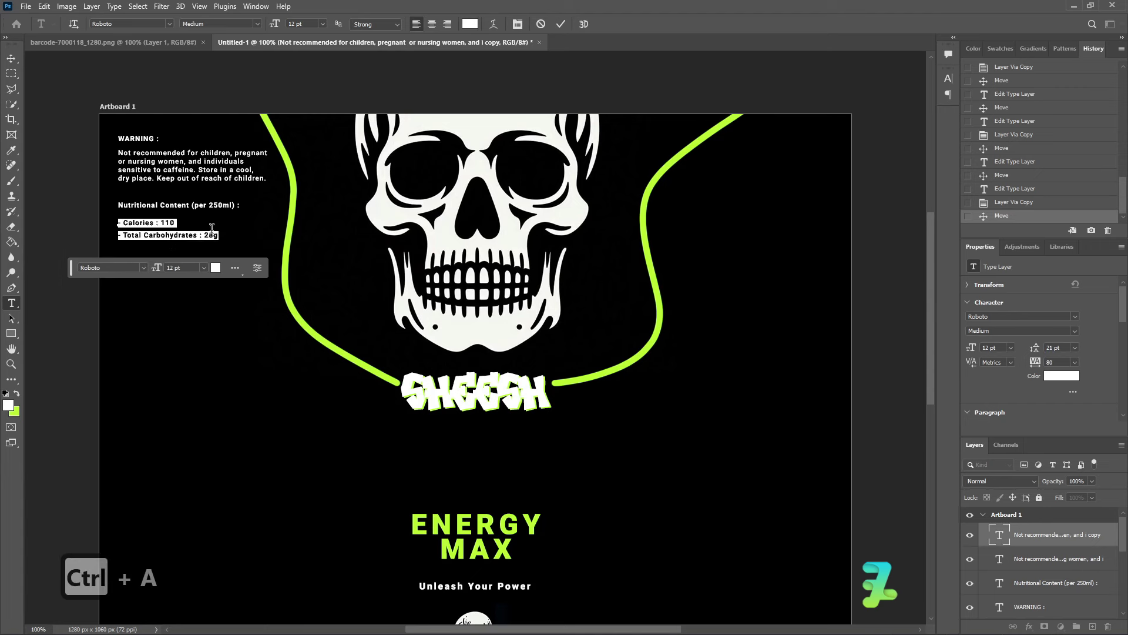
# - Add the lines "- Sugars : 27g", "- Caffeine : 80mg" and "- Taurine : 1000mg" to the nutrition list
pyautogui.hotkey('shift', 'Return')
pyautogui.write('- Sugars : 27h')
pyautogui.press('BackSpace')
pyautogui.write('g')
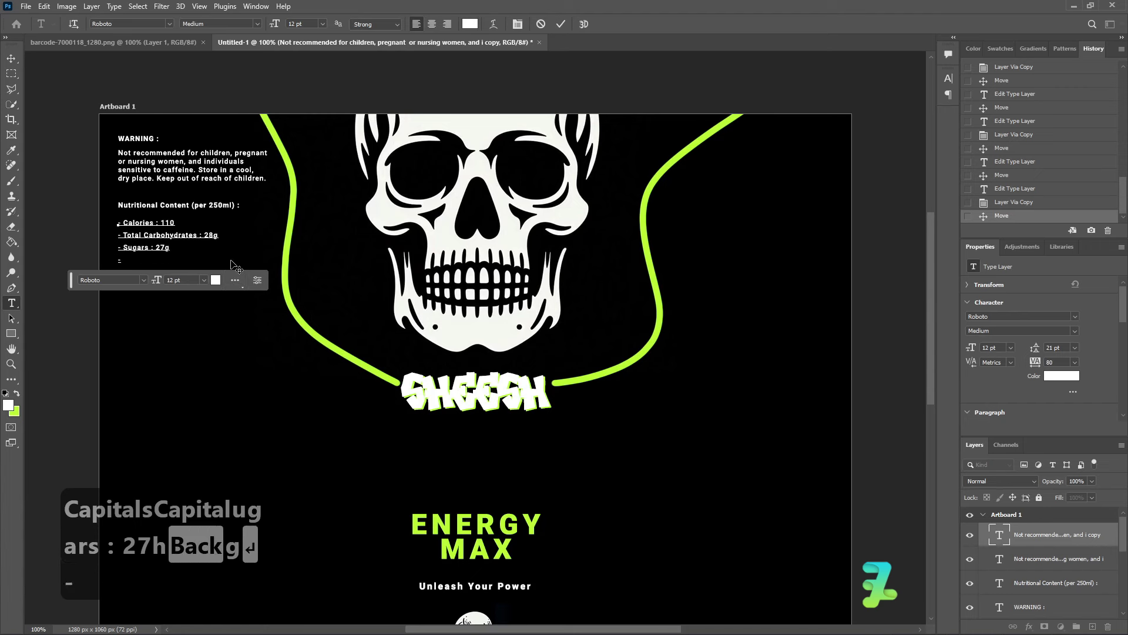
pyautogui.hotkey('shift', 'Return')
pyautogui.write('- Caffeine : 80mg')
pyautogui.hotkey('shift', 'Return')
pyautogui.write('- TU')
pyautogui.press('BackSpace')
pyautogui.write('aurine : 1000mb')
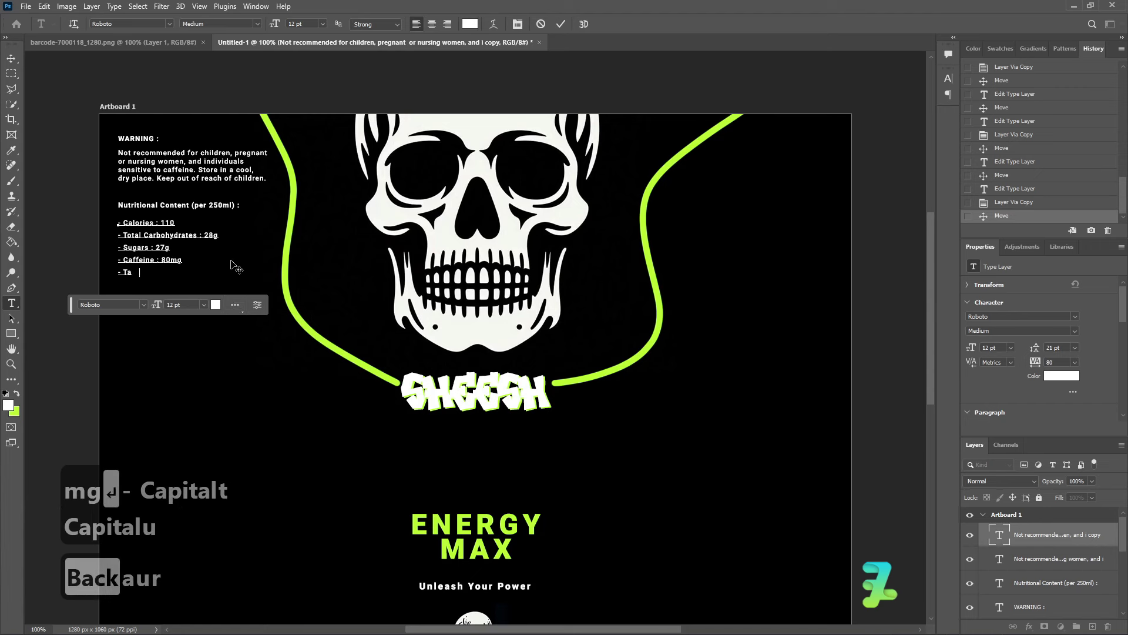
pyautogui.hotkey('shift', 'Return')
pyautogui.press('BackSpace')
pyautogui.press('BackSpace')
pyautogui.write('g')
# - Finish the nutrition list with the lines "- Vitamin B6 : 2mg", "- Niacin : 20mg" and "- Riboflavin : 1.7mg"
pyautogui.hotkey('shift', 'Return')
pyautogui.write('- Vitamin B6 : 2mg')
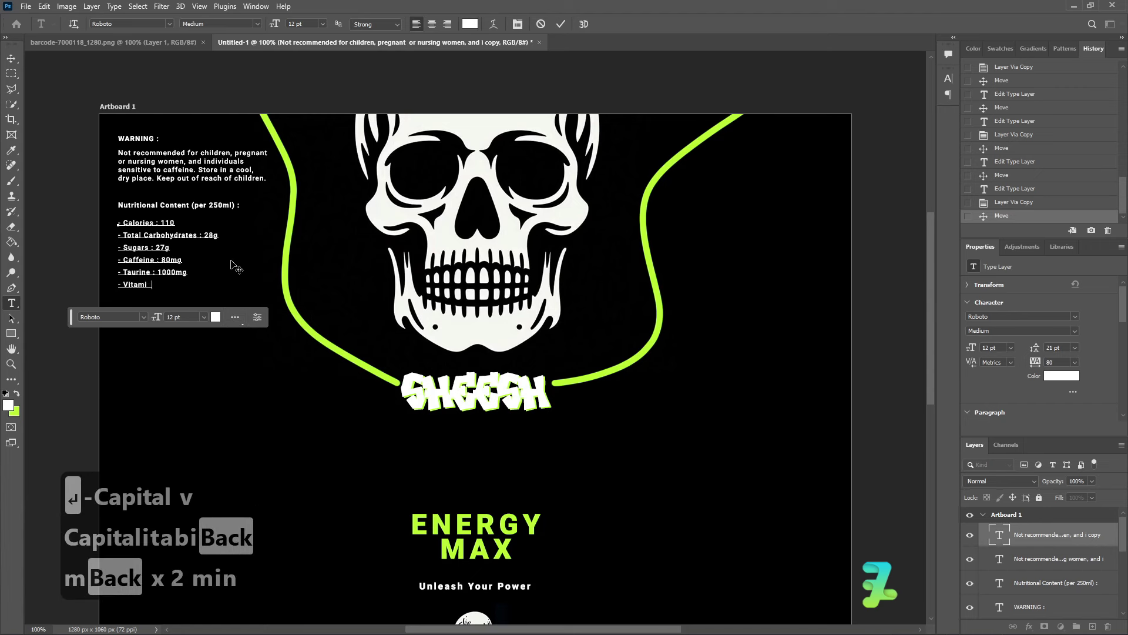
pyautogui.press('Return')
pyautogui.write('Niacin')
pyautogui.press('BackSpace')
pyautogui.press('BackSpace')
pyautogui.press('BackSpace')
pyautogui.press('BackSpace')
pyautogui.press('BackSpace')
pyautogui.press('BackSpace')
pyautogui.write('- N')
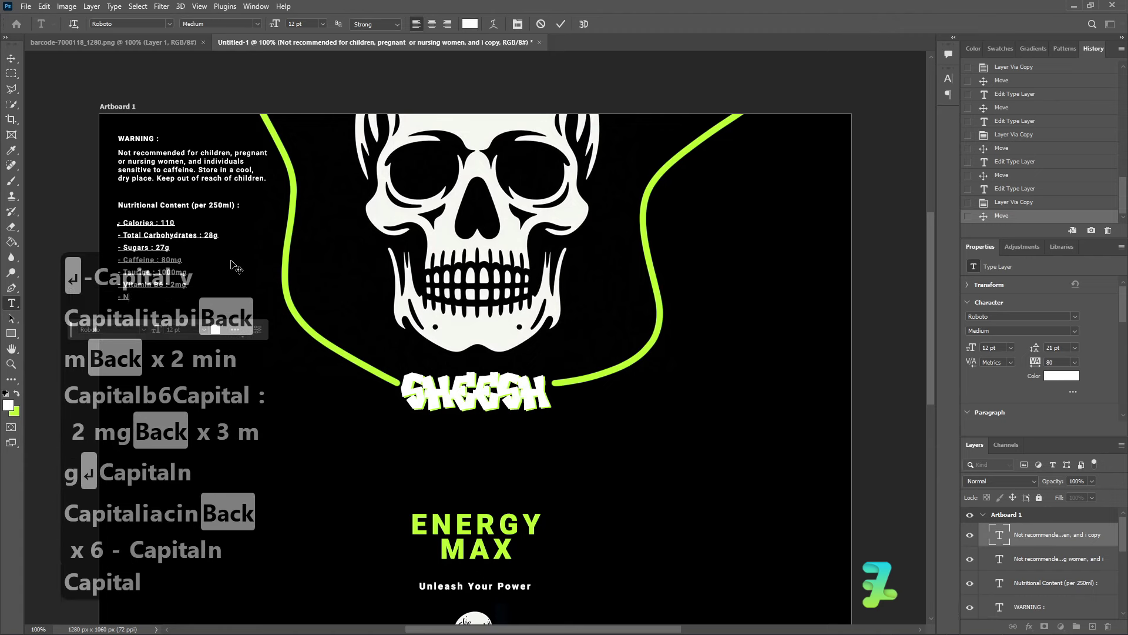
pyautogui.write('iacin : 20mg')
pyautogui.press('Return')
pyautogui.write('- Riboflav')
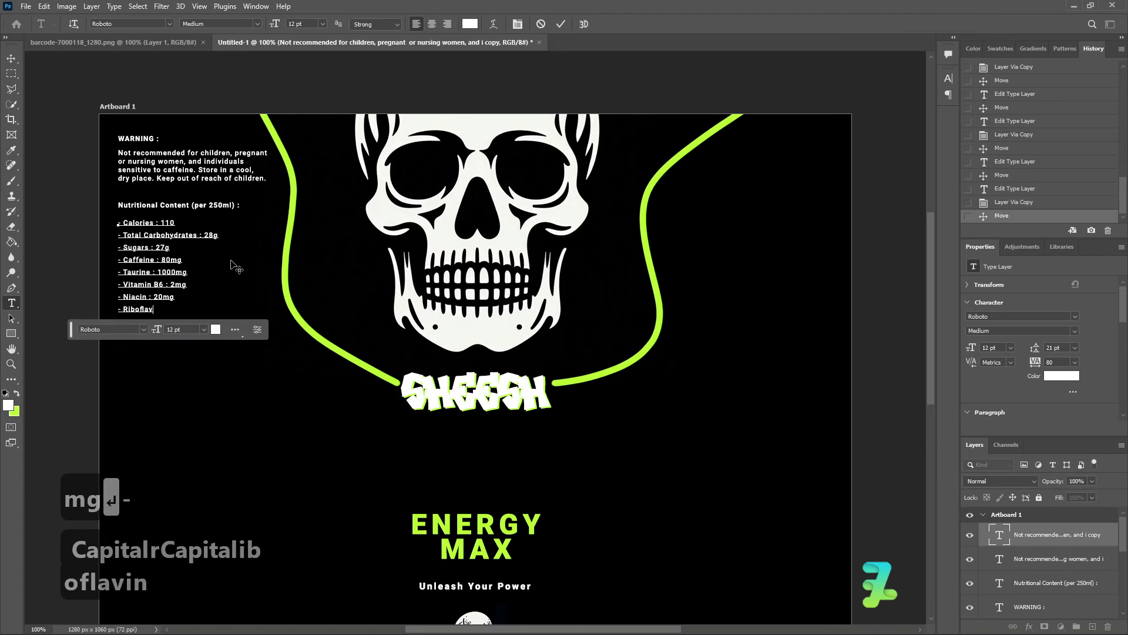
pyautogui.write('in : 1.7mg')
pyautogui.click(215, 267)
# - Duplicate the Nutritional Content heading below the nutrition list and change the copy's text to "Manufacturer :"
pyautogui.scroll(-1, 219, 238)
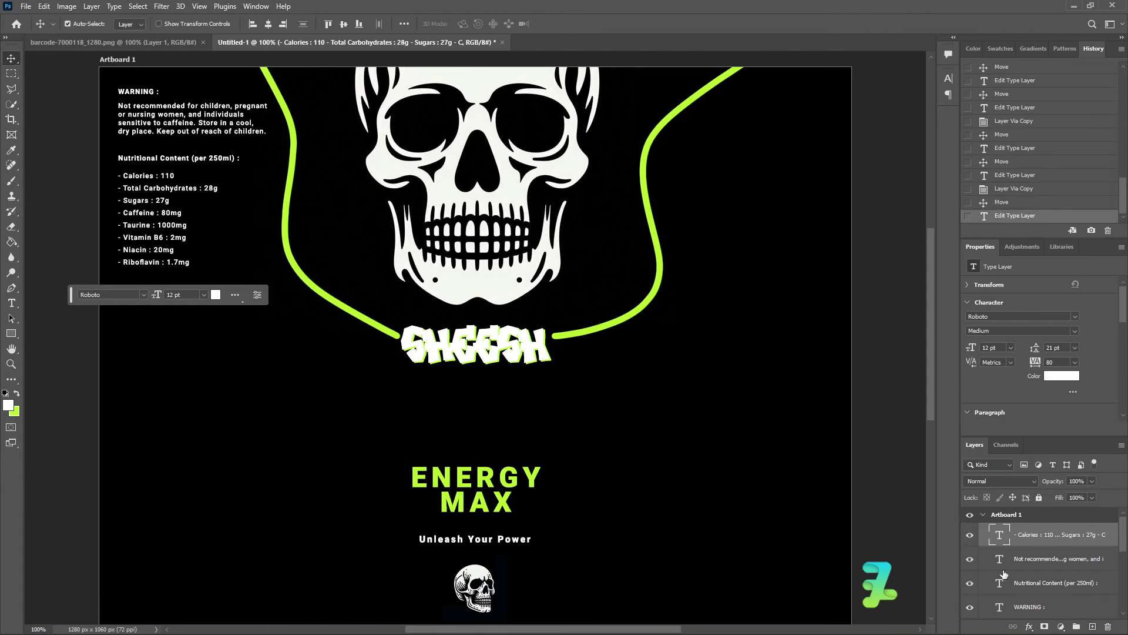
pyautogui.click(1004, 574)
pyautogui.hotkey('ctrl', 'j')
pyautogui.moveTo(173, 161); pyautogui.dragTo(174, 292)
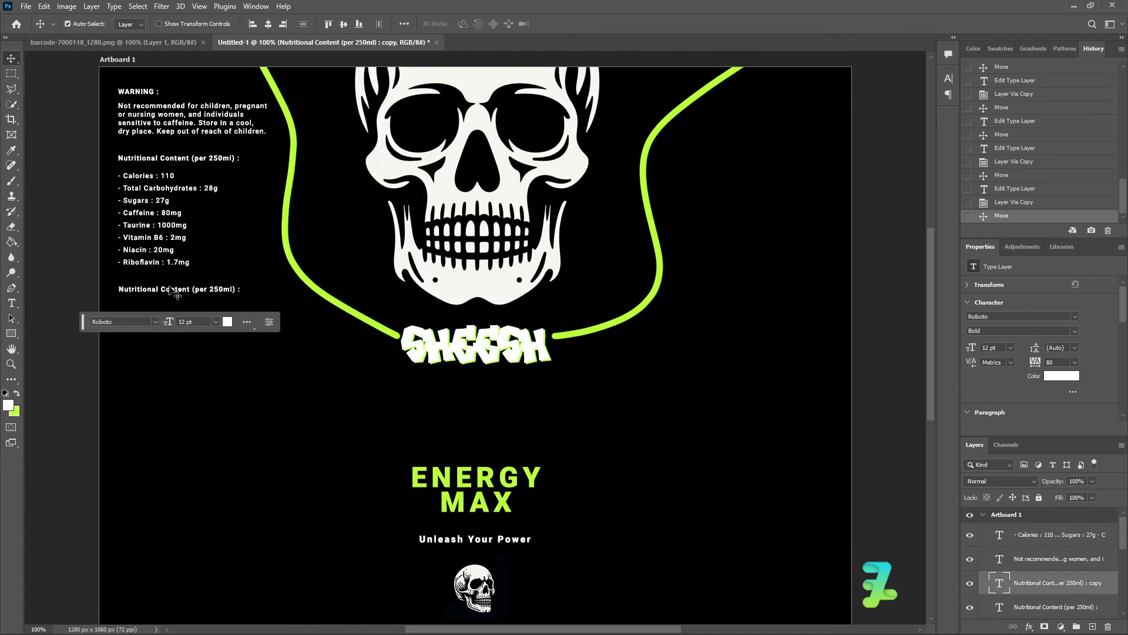
pyautogui.doubleClick(172, 290)
pyautogui.write('Manufacturer :')
# - Duplicate the four-line warning sentence and place the copy beneath the Manufacturer heading
pyautogui.scroll(-2, 1008, 572)
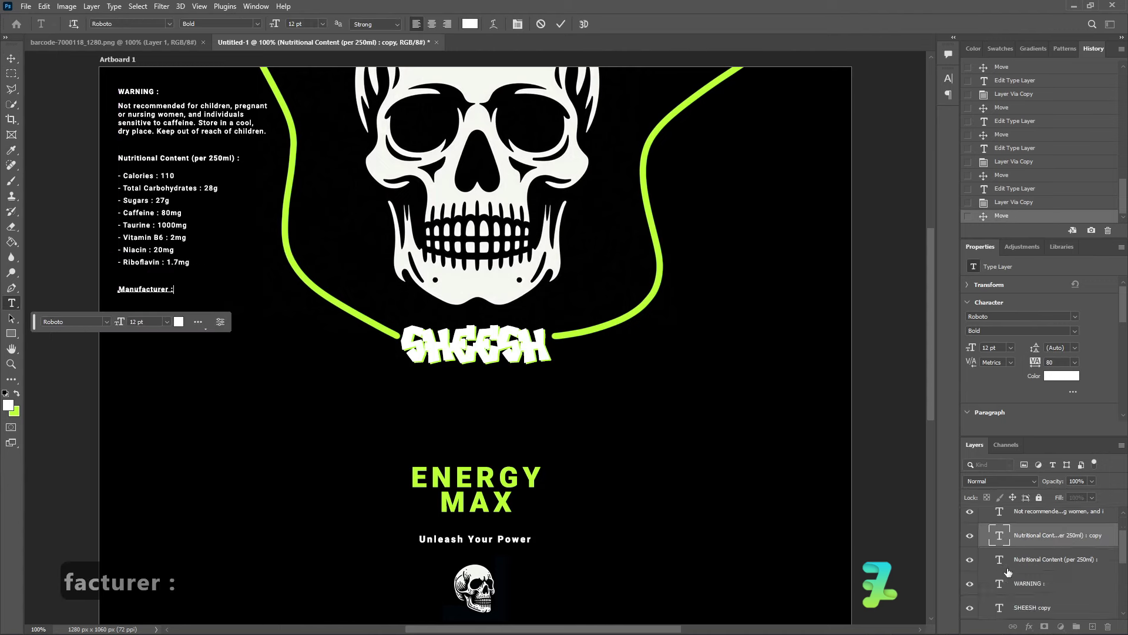
pyautogui.click(1052, 511)
pyautogui.hotkey('ctrl', 'j')
pyautogui.moveTo(162, 111); pyautogui.dragTo(162, 311)
# - Replace the copy's text with "SHEESH Beverages Co." and start a second line with the manufacturer's street address
pyautogui.doubleClick(162, 310)
pyautogui.write('SHEESH V')
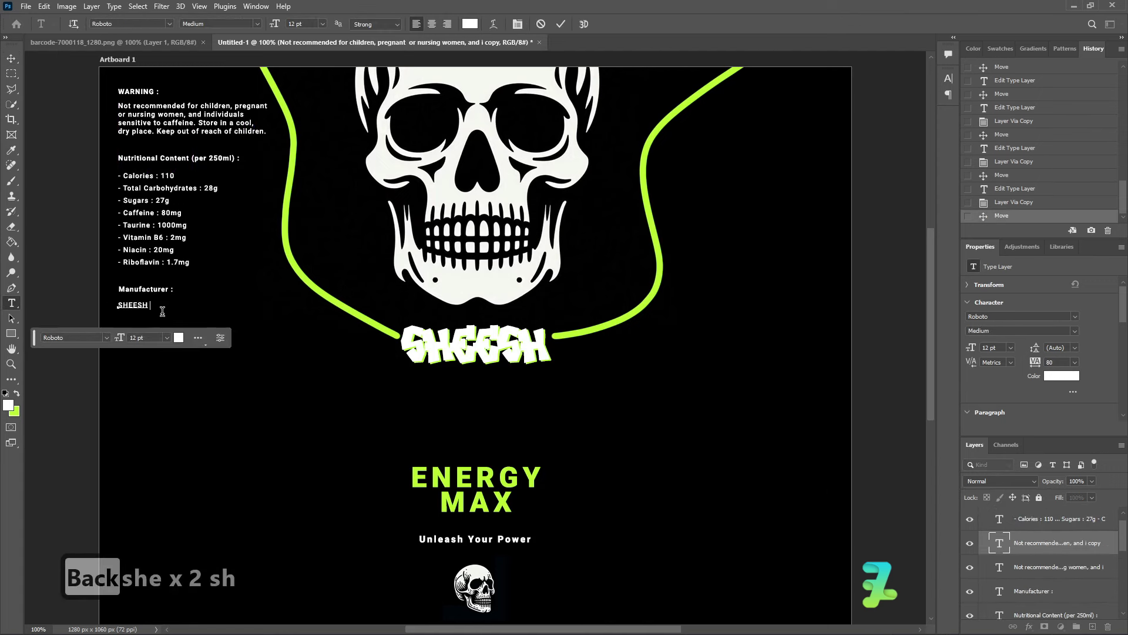
pyautogui.press('BackSpace')
pyautogui.write('b')
pyautogui.press('BackSpace')
pyautogui.write('Beverages Co,')
pyautogui.press('BackSpace')
pyautogui.write('.')
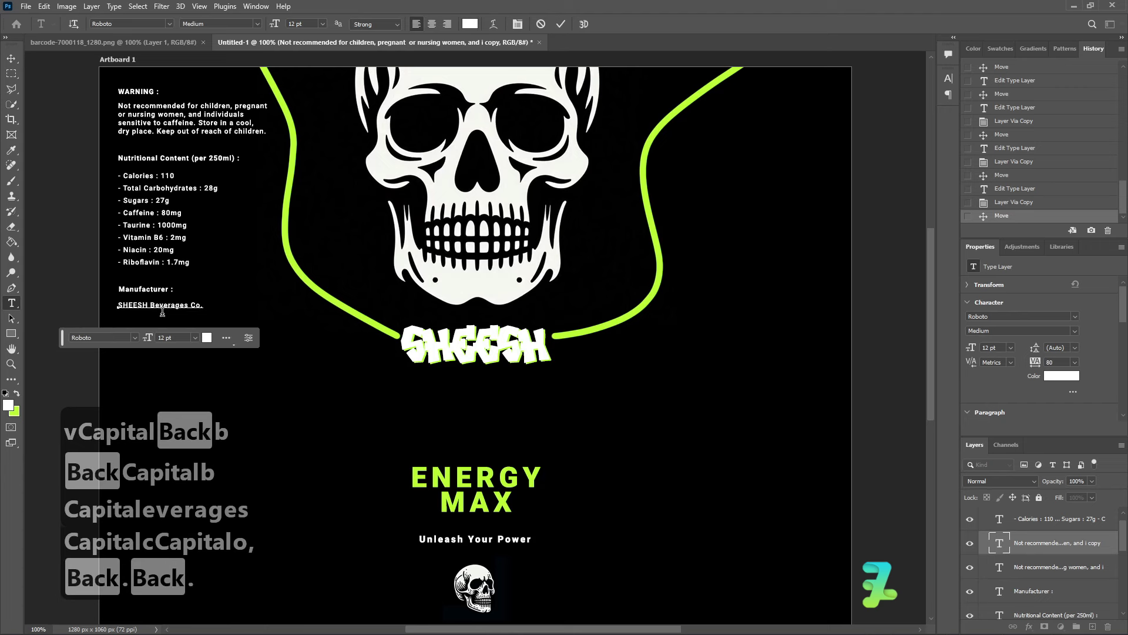
pyautogui.press('Return')
pyautogui.write('1234 Power Lane,')
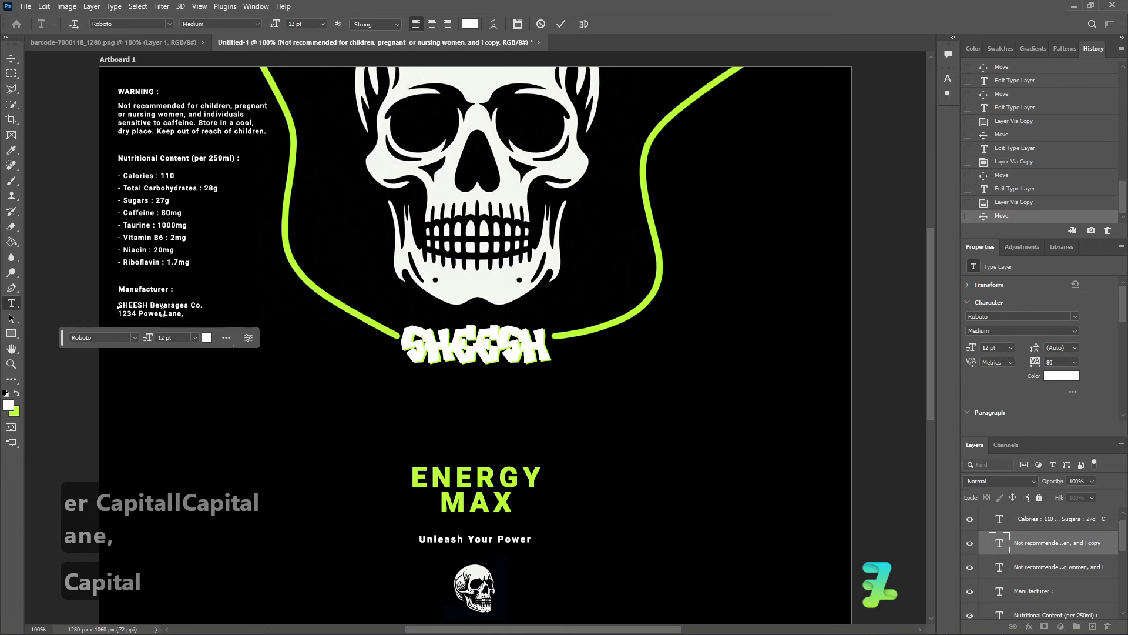
pyautogui.write(' Wi')
pyautogui.press('BackSpace')
pyautogui.write('wet')
pyautogui.press('BackSpace')
pyautogui.press('BackSpace')
pyautogui.press('BackSpace')
pyautogui.write('etro City')
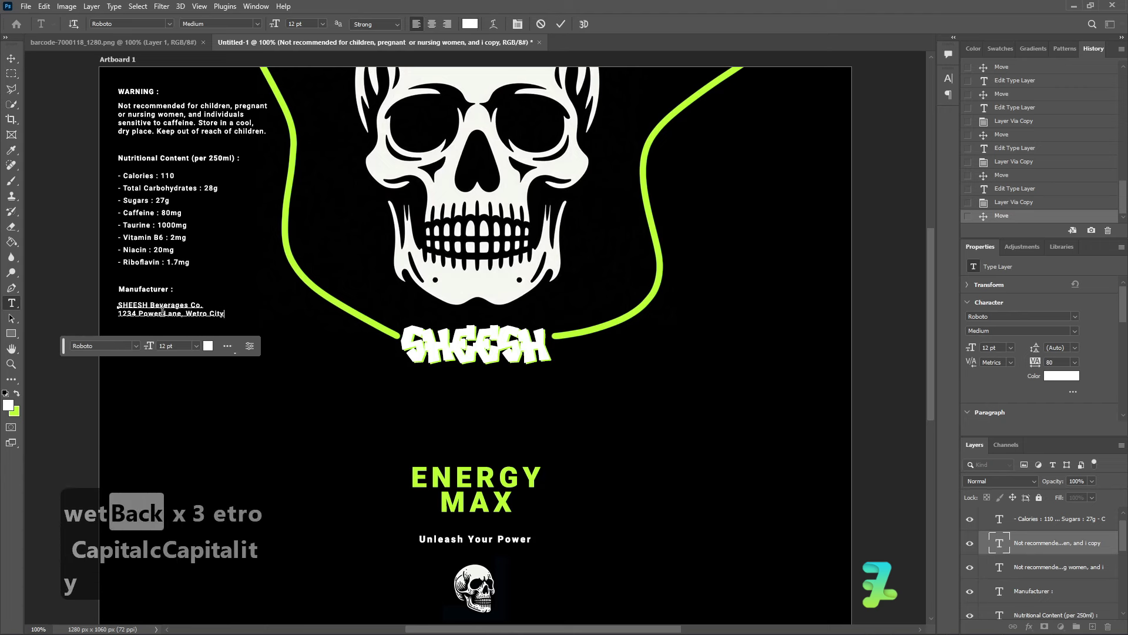
pyautogui.press('BackSpace')
pyautogui.press('BackSpace')
pyautogui.press('BackSpace')
pyautogui.press('BackSpace')
pyautogui.press('BackSpace')
pyautogui.press('BackSpace')
pyautogui.press('BackSpace')
pyautogui.press('BackSpace')
pyautogui.press('BackSpace')
pyautogui.press('BackSpace')
pyautogui.press('BackSpace')
pyautogui.press('BackSpace')
# - Complete the manufacturer's address line with the city and country
pyautogui.write('Content City.')
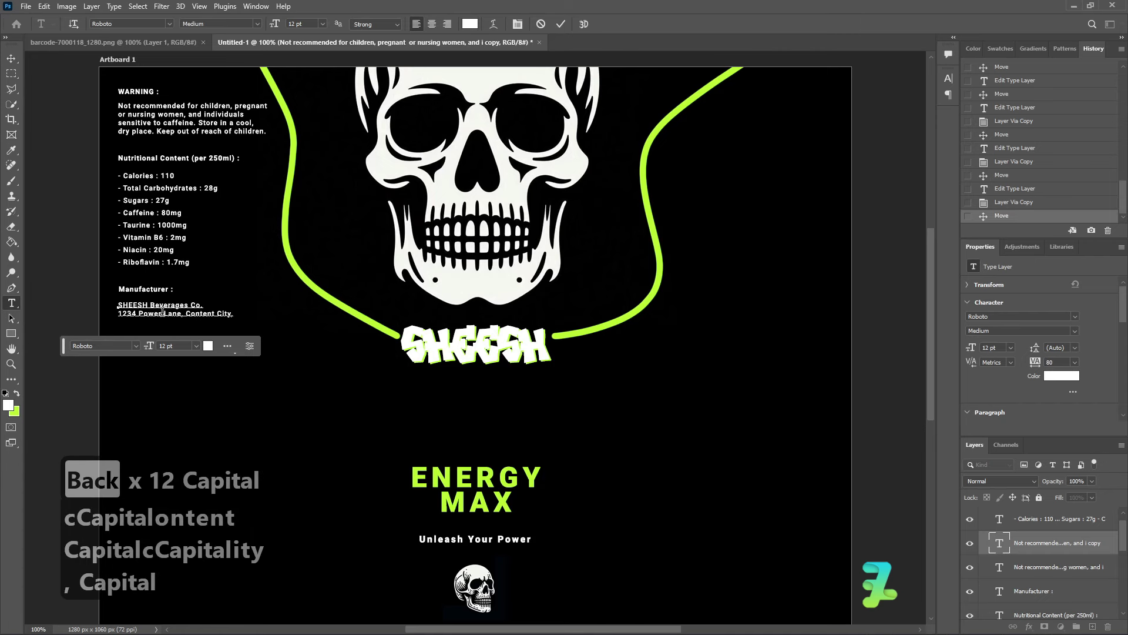
pyautogui.write('Country')
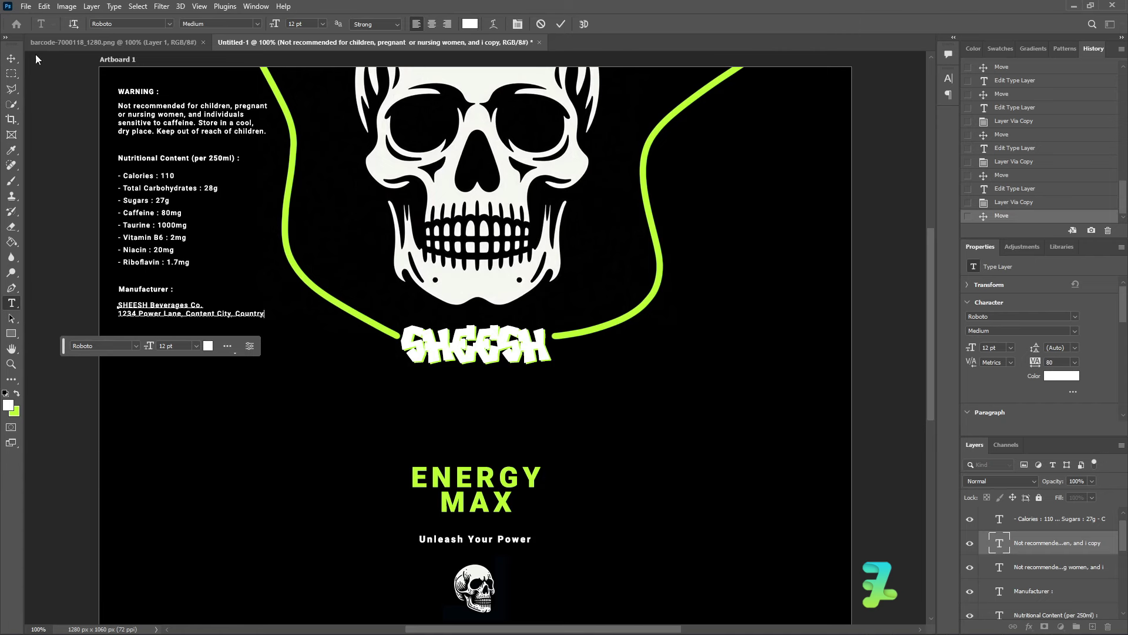
pyautogui.click(11, 58)
# - Duplicate the Manufacturer heading below the address and change the copy's text to "Key Ingredients :"
pyautogui.scroll(3, 256, 394)
pyautogui.scroll(-4, 257, 394)
pyautogui.scroll(2, 258, 393)
pyautogui.click(145, 308)
pyautogui.hotkey('ctrl', 'j')
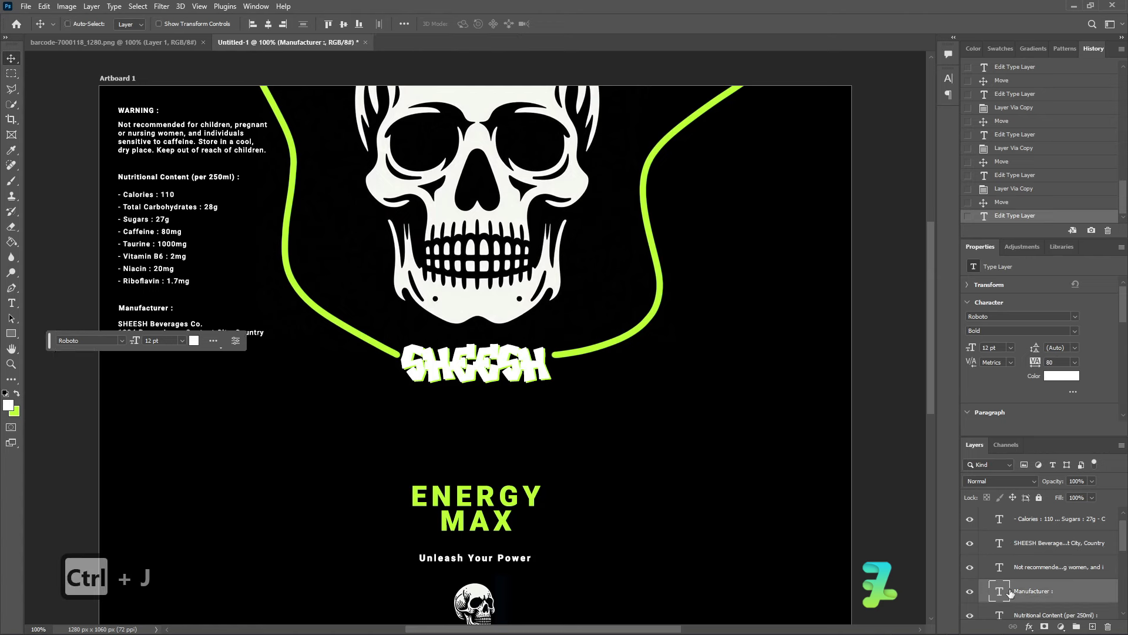
pyautogui.moveTo(146, 308); pyautogui.dragTo(146, 376)
pyautogui.doubleClick(148, 375)
pyautogui.write('Key Ingredients :')
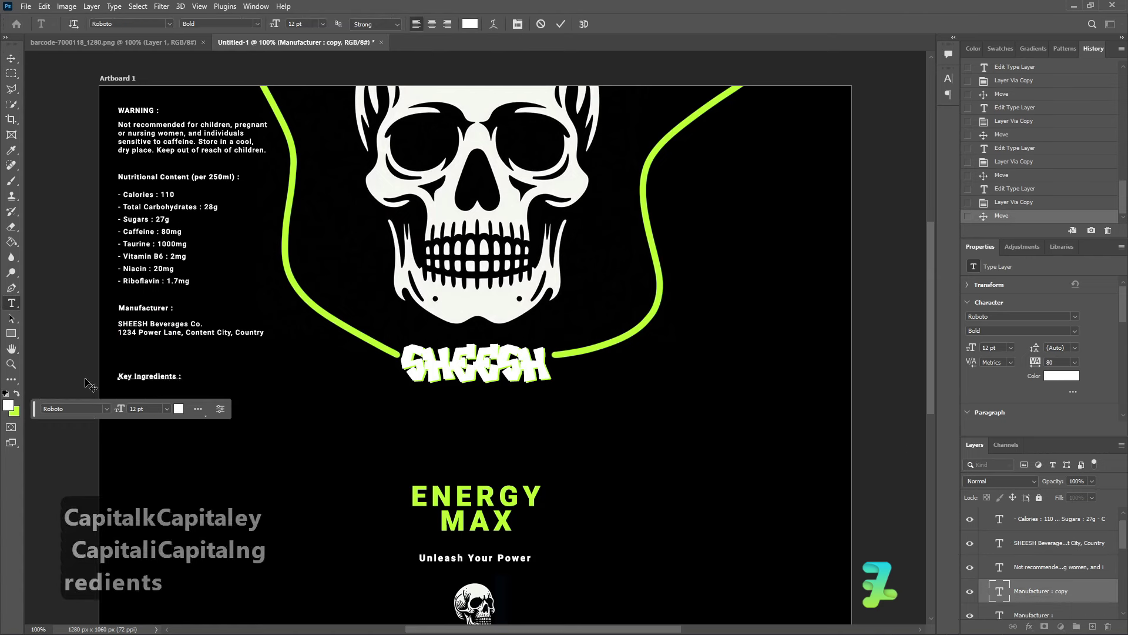
pyautogui.click(11, 59)
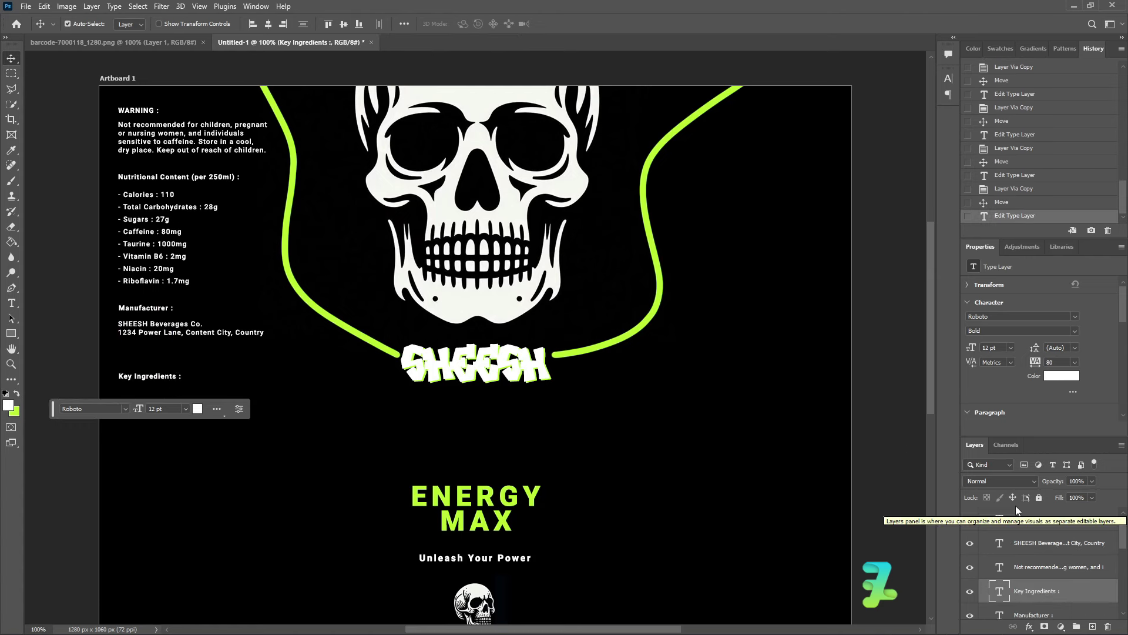
pyautogui.press('Delete')
pyautogui.scroll(-3, 405, 361)
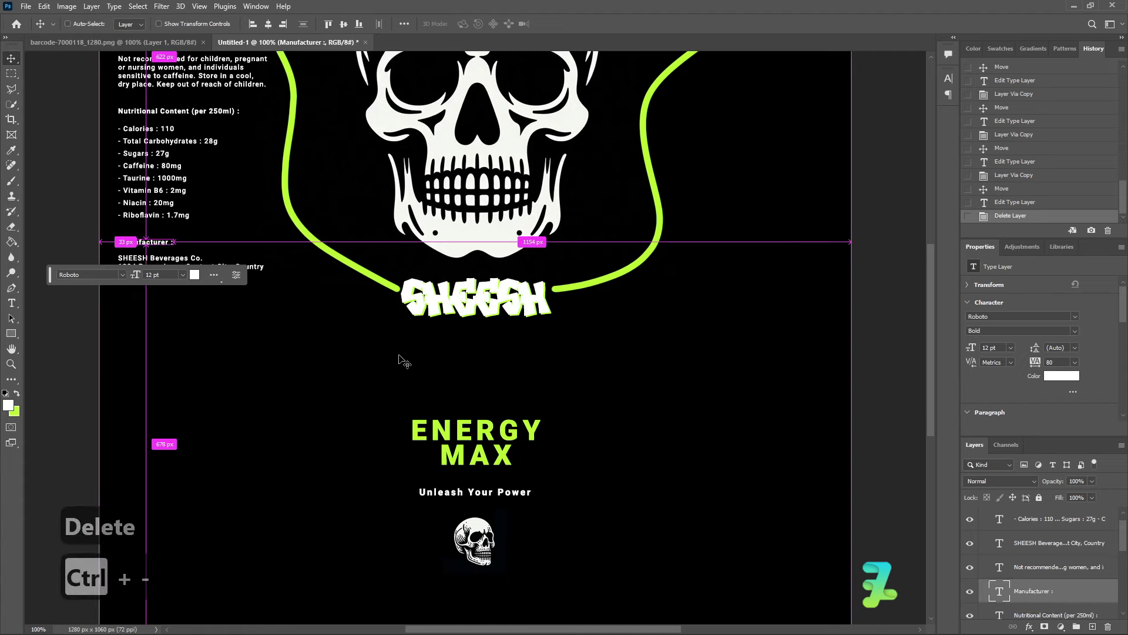
pyautogui.hotkey('ctrl', '-')
pyautogui.hotkey('ctrl', '-')
pyautogui.hotkey('ctrl', '=')
pyautogui.hotkey('ctrl', '=')
pyautogui.scroll(2, 399, 356)
pyautogui.hotkey('ctrl', 'z')
# - Duplicate the manufacturer's name and address text and place the copy beneath the Key Ingredients heading
pyautogui.scroll(-3, 297, 353)
pyautogui.click(998, 543)
pyautogui.hotkey('ctrl', 'j')
pyautogui.moveTo(188, 197); pyautogui.dragTo(188, 266)
# - Replace the copy's text with "Caffeine : Provides an energyt boost and enchances focus"
pyautogui.doubleClick(141, 263)
pyautogui.write('Caffeine : Provides an energyt')
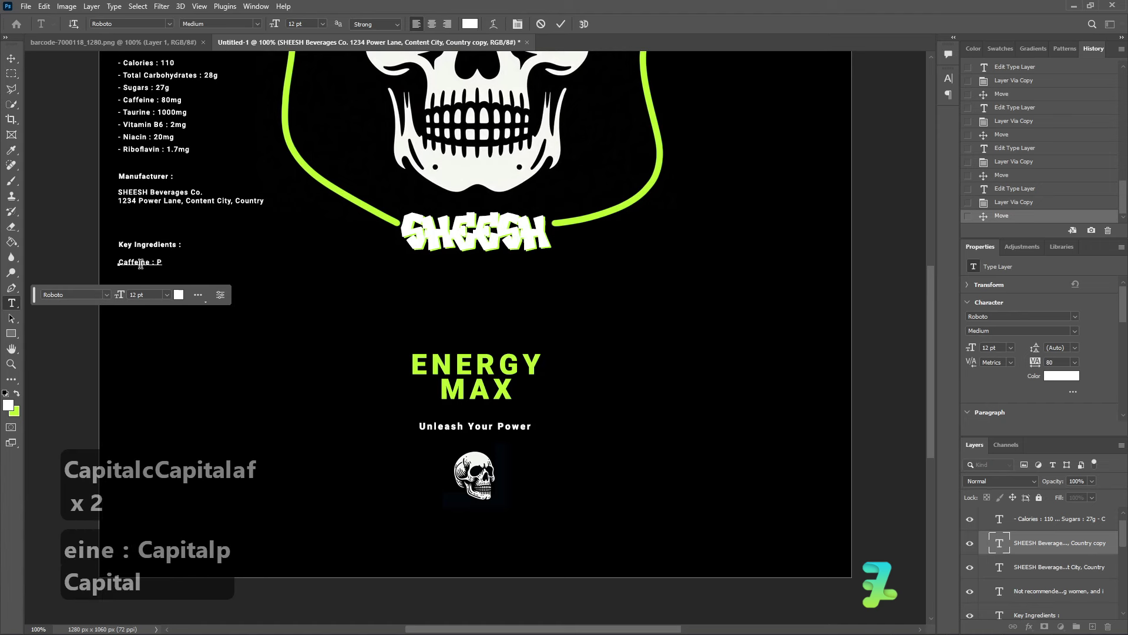
pyautogui.press('BackSpace')
pyautogui.write('boost and enchances focus')
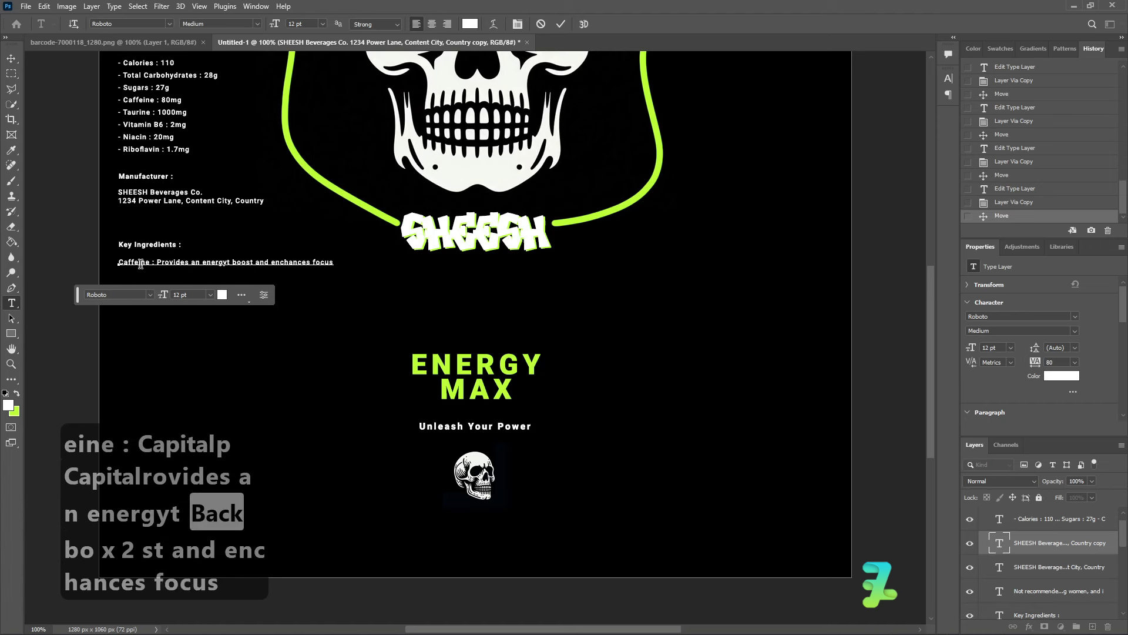
# - Add a second ingredient line reading "Taurine : An amino acid that ampltifies the effects of caffeine"
pyautogui.press('Return')
pyautogui.write('Taurine : An amino acid that amp')
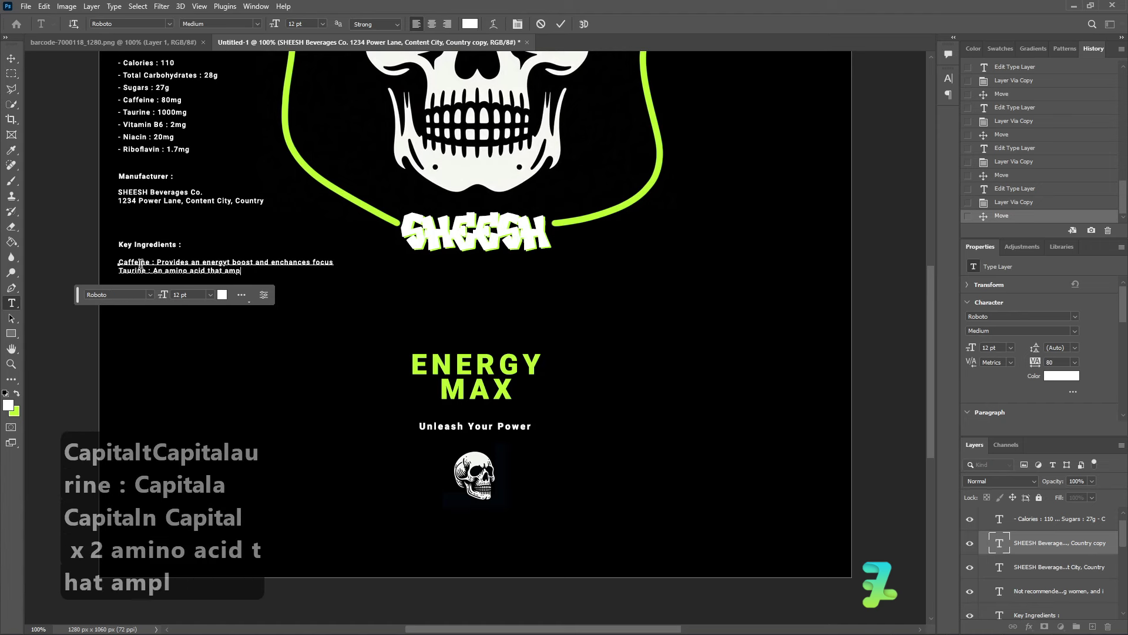
pyautogui.write('ltifies the effects of caffeine')
# - Add a third ingredient line reading "Vitamin B Complex ( B6, B12, Niacin, Riboflavin) : Supports Energy metabolism"
pyautogui.press('Return')
pyautogui.write('Vitab')
pyautogui.press('BackSpace')
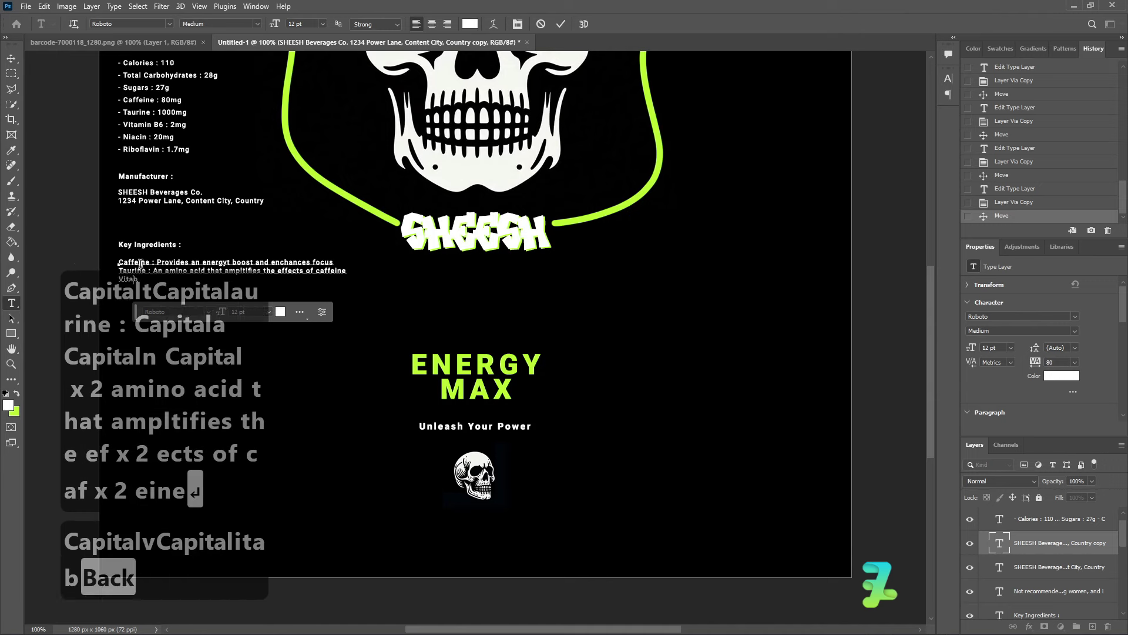
pyautogui.write('min B Complex *')
pyautogui.press('BackSpace')
pyautogui.write('( B6, B')
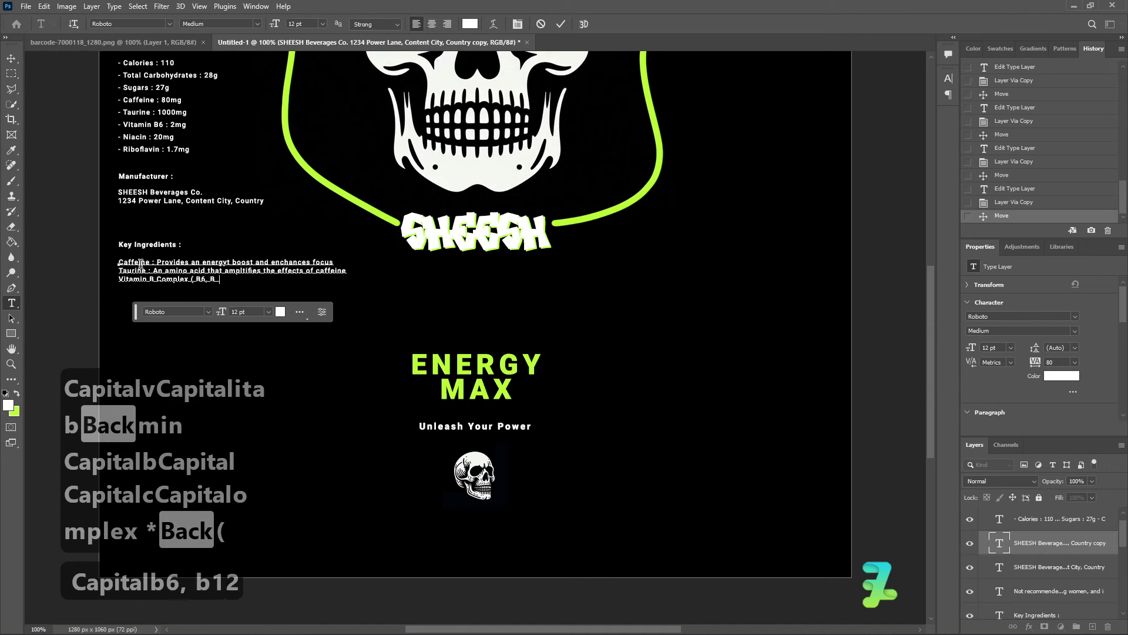
pyautogui.write('12, Niacin, Riboflavin) : Suppo')
pyautogui.press('BackSpace')
pyautogui.press('BackSpace')
pyautogui.write('oflavin')
pyautogui.press('BackSpace')
pyautogui.write('(')
pyautogui.press('BackSpace')
pyautogui.write(') : Support')
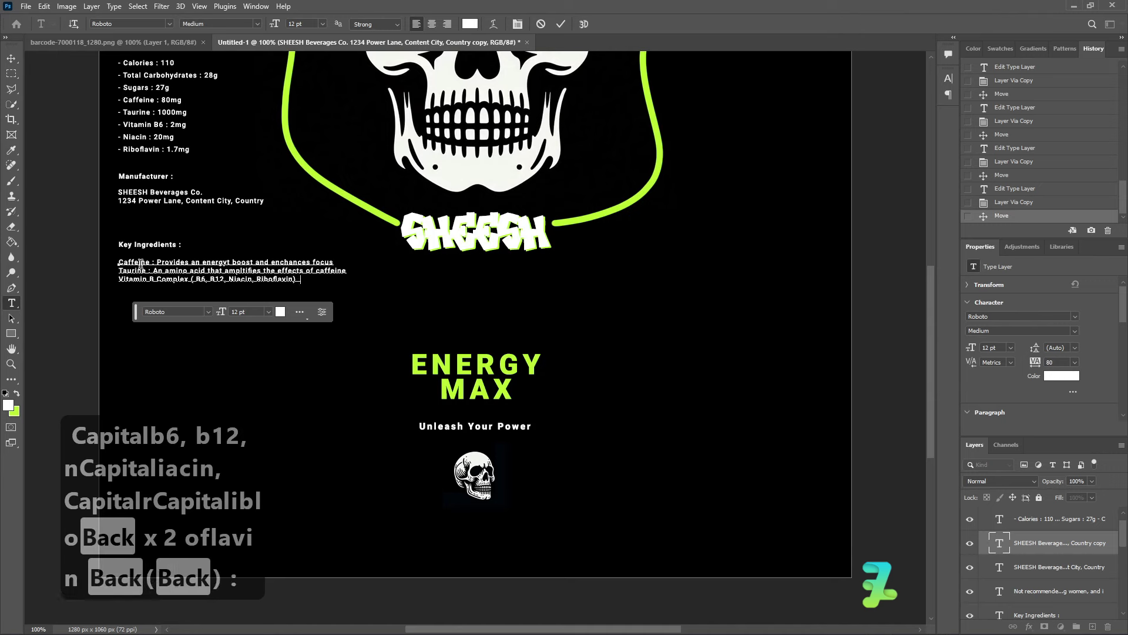
pyautogui.write('s Energy metabolism')
# - Set the ingredient lines' leading to 21 pt and tracking to 20, and break the caffeine line after "boost and"
pyautogui.hotkey('ctrl', 'a')
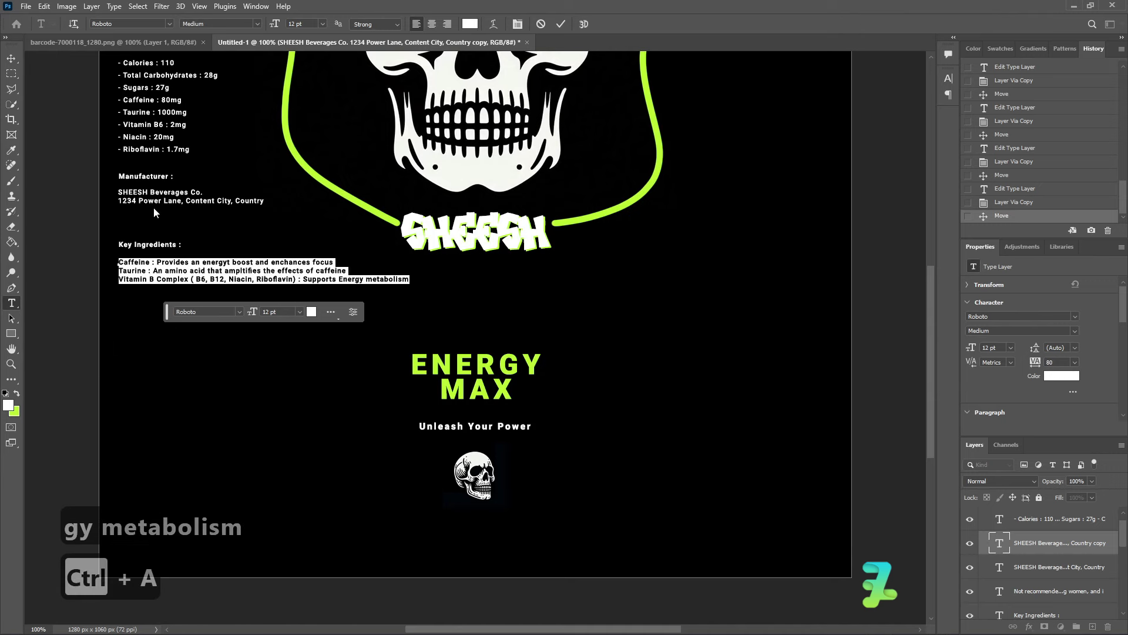
pyautogui.moveTo(1035, 363); pyautogui.dragTo(1039, 347)
pyautogui.click(255, 261)
pyautogui.press('Return')
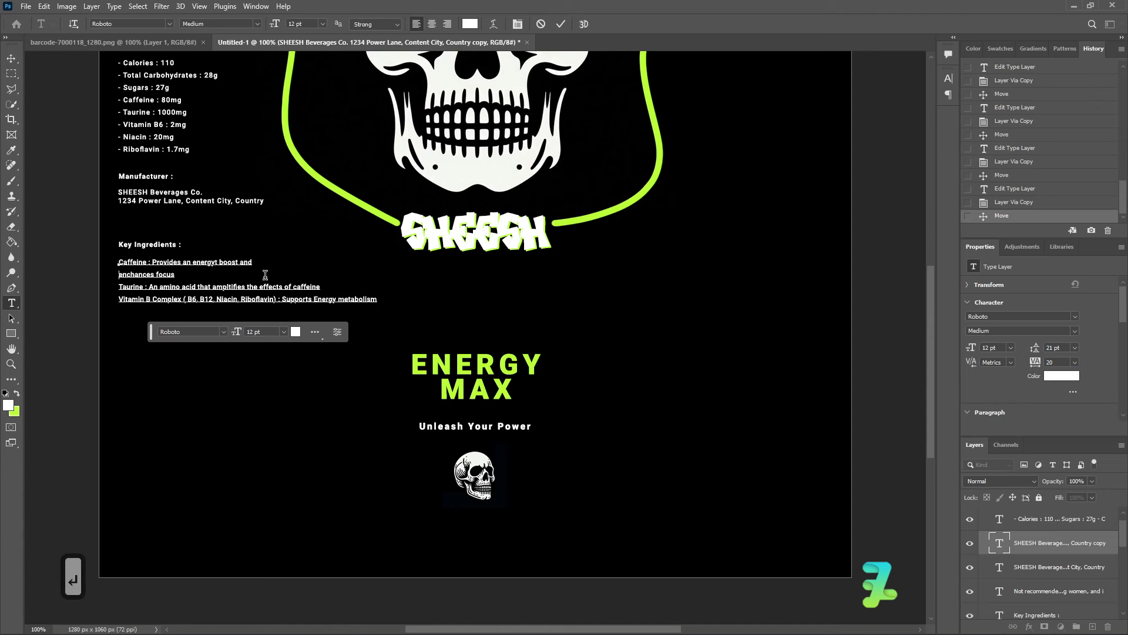
# - Put the Caffeine, Taurine and Vitamin B Complex names on their own lines, with their descriptions underneath and "of caffeine" on a separate line
pyautogui.click(285, 286)
pyautogui.press('Return')
pyautogui.click(318, 312)
pyautogui.press('Return')
pyautogui.click(153, 253)
pyautogui.press('Return')
pyautogui.click(148, 290)
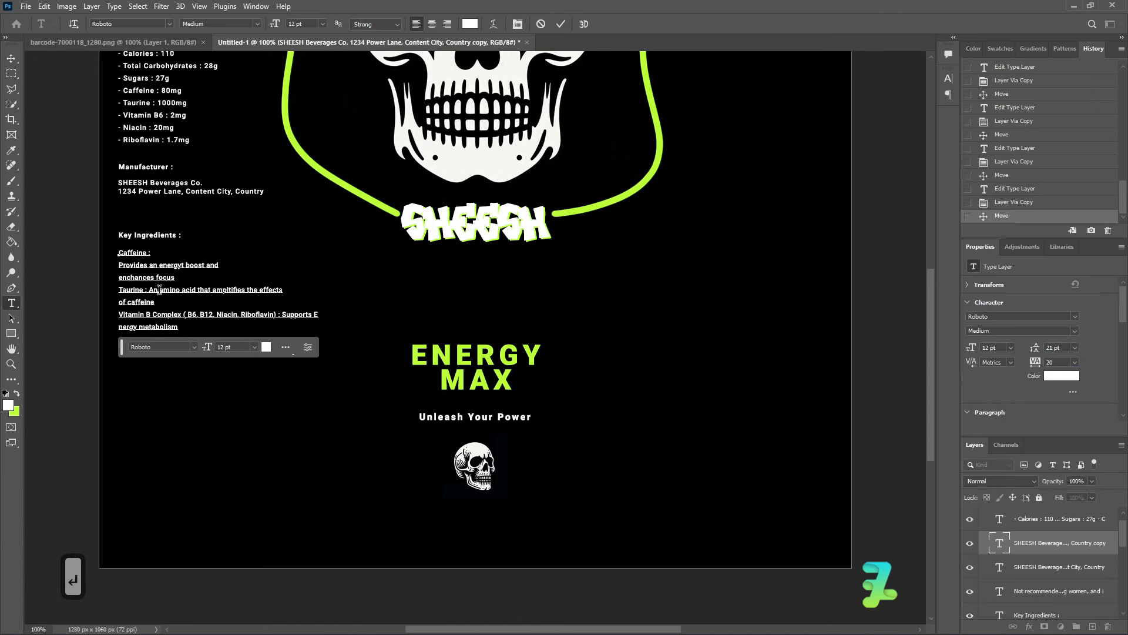
pyautogui.press('Return')
pyautogui.click(281, 327)
pyautogui.press('Return')
# - Add a "Gingseng :" entry with "An herbal ingredient that boosts energy and reduces fatigue" on the line beneath it
pyautogui.click(118, 352)
pyautogui.press('BackSpace')
pyautogui.hotkey('shift', 'Return')
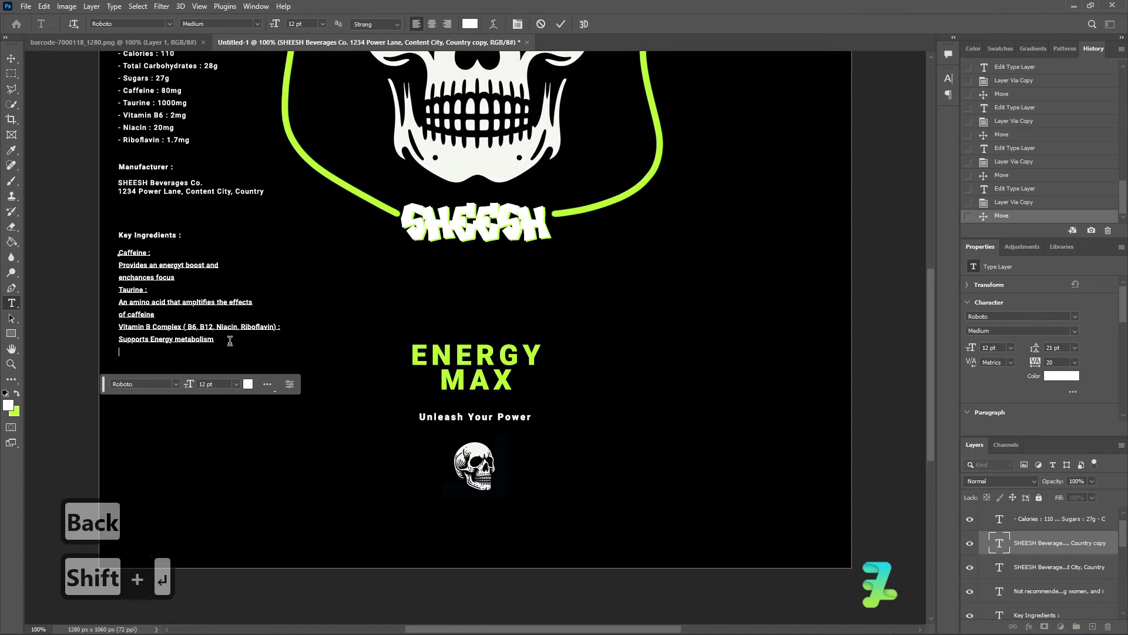
pyautogui.write('Gingseng :')
pyautogui.press('Return')
pyautogui.write('aN HERBV')
pyautogui.press('BackSpace')
pyautogui.press('BackSpace')
pyautogui.press('BackSpace')
pyautogui.press('BackSpace')
pyautogui.press('BackSpace')
pyautogui.press('BackSpace')
pyautogui.press('BackSpace')
pyautogui.press('BackSpace')
pyautogui.press('BackSpace')
pyautogui.press('BackSpace')
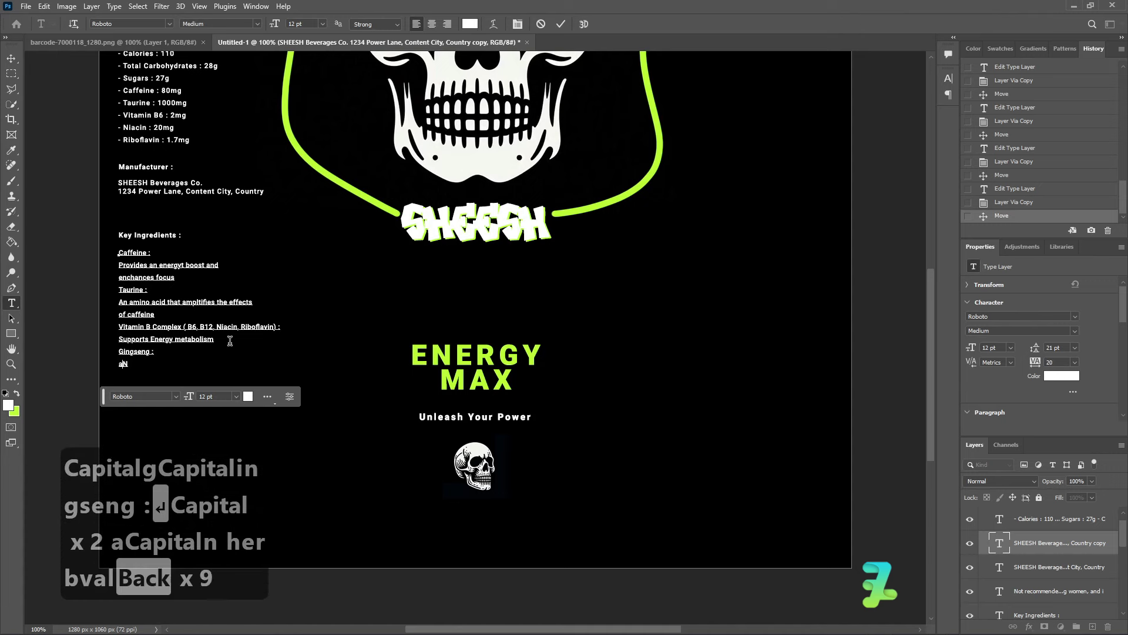
pyautogui.write('An herbal ingredient that boosts energy and reduces fatifue')
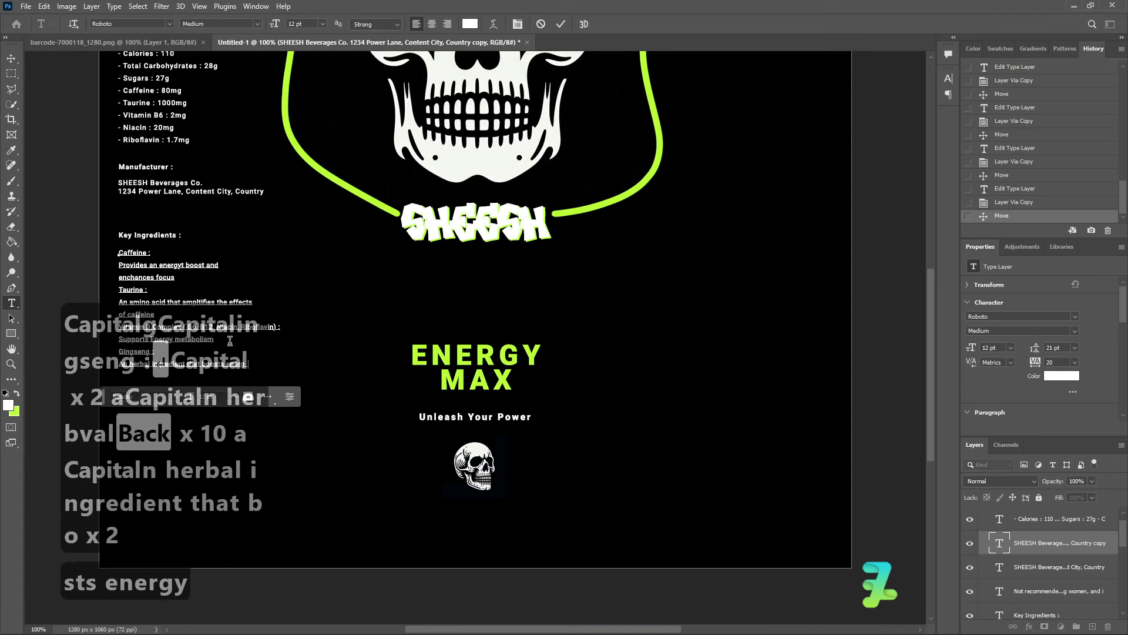
pyautogui.press('BackSpace')
pyautogui.press('BackSpace')
pyautogui.press('BackSpace')
pyautogui.write('gue')
# - Add an "L- Carnitine :" entry with "Helps convertt fat into energy" on the line beneath it
pyautogui.press('Return')
pyautogui.write('L - Carnitine : Hjelp')
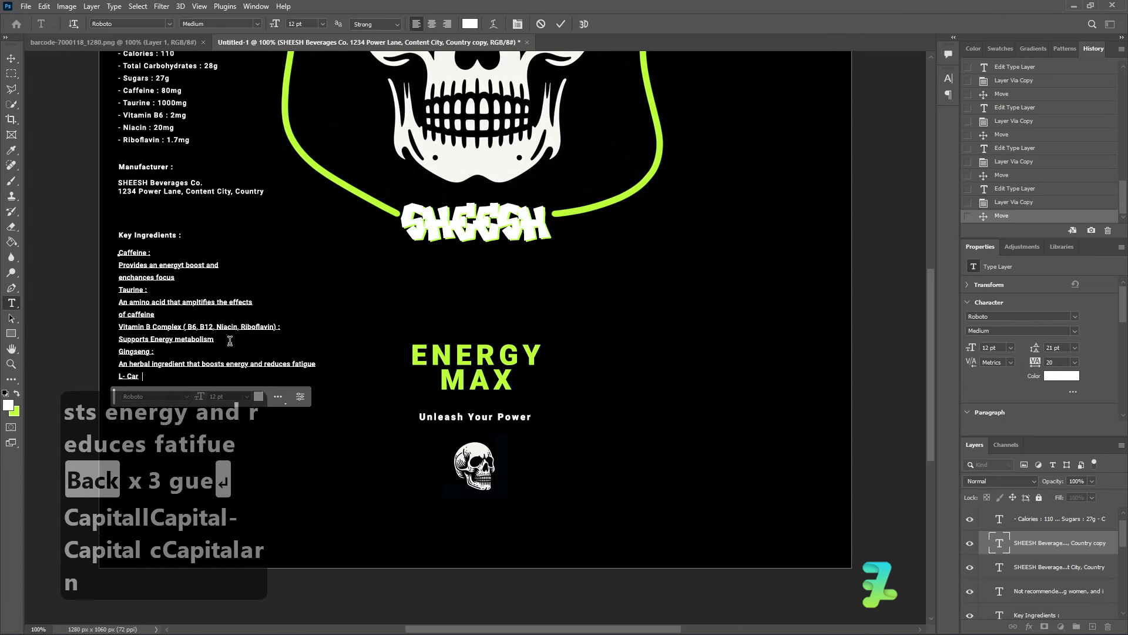
pyautogui.press('BackSpace')
pyautogui.press('BackSpace')
pyautogui.press('BackSpace')
pyautogui.press('BackSpace')
pyautogui.write('elps convertt fat into energy')
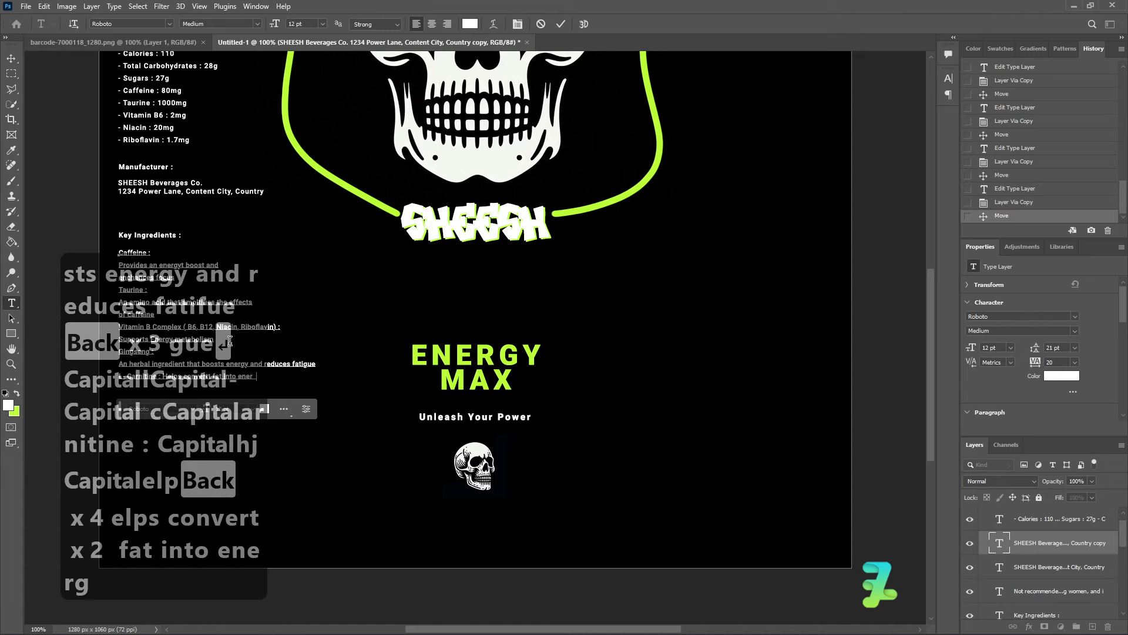
pyautogui.press('Return')
pyautogui.click(163, 376)
pyautogui.press('Return')
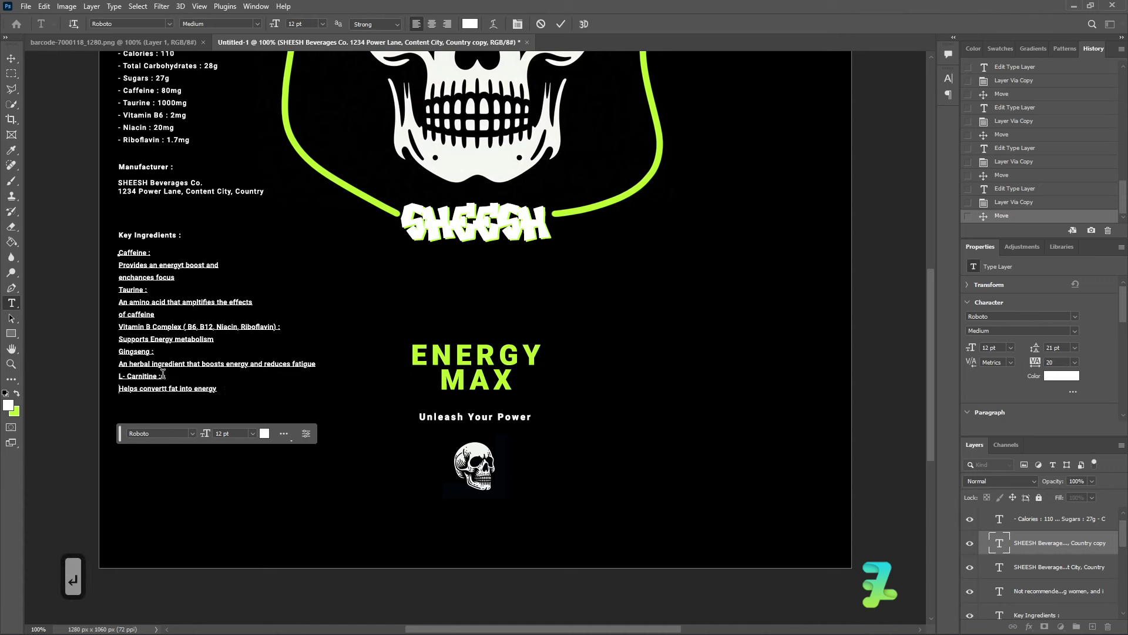
# - Add a "Glucuronolactone :" entry with "Increases energy and performance" on the line beneath it
pyautogui.click(226, 391)
pyautogui.press('Return')
pyautogui.write('Glucur')
pyautogui.press('BackSpace')
pyautogui.write('curonot')
pyautogui.press('BackSpace')
pyautogui.write('lactone :')
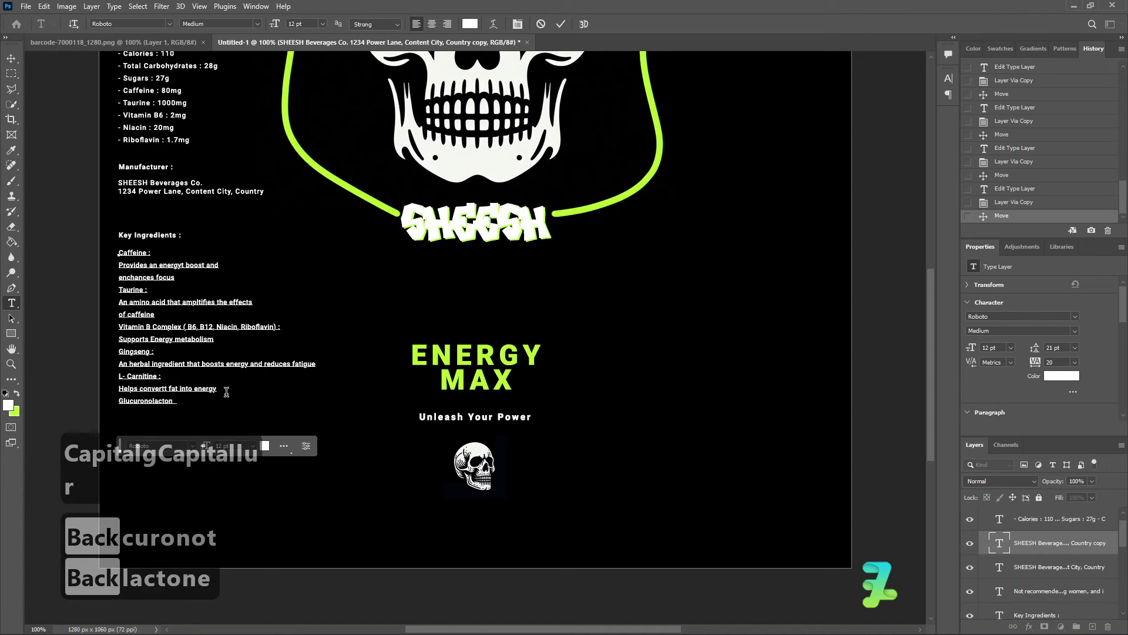
pyautogui.press('Return')
pyautogui.write('Increases energy and performance')
# - Add an "Inositol :" entry with "Supports Cell metabolism and mood" on the line beneath it
pyautogui.press('Return')
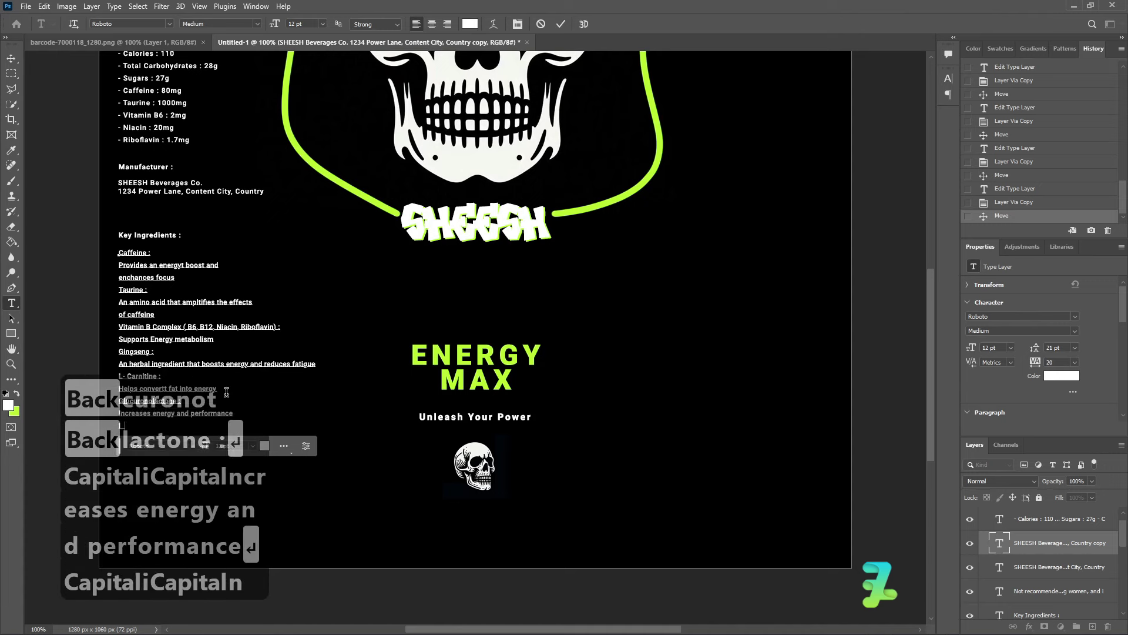
pyautogui.write('Inositol:')
pyautogui.press('BackSpace')
pyautogui.write(':')
pyautogui.press('Return')
pyautogui.write('Supports Cell metabolism and mood')
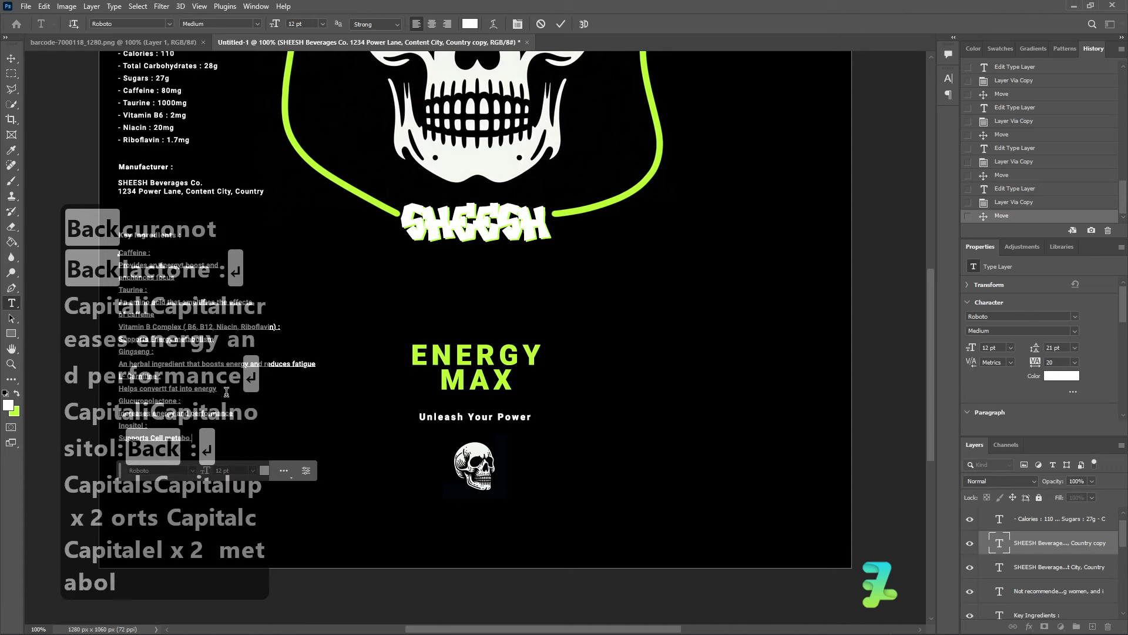
# - Recolor all seven ingredient names from Caffeine to Inositol lime green, keeping their descriptions white, and finish the text edit
pyautogui.moveTo(153, 252); pyautogui.dragTo(119, 252)
pyautogui.click(16, 393)
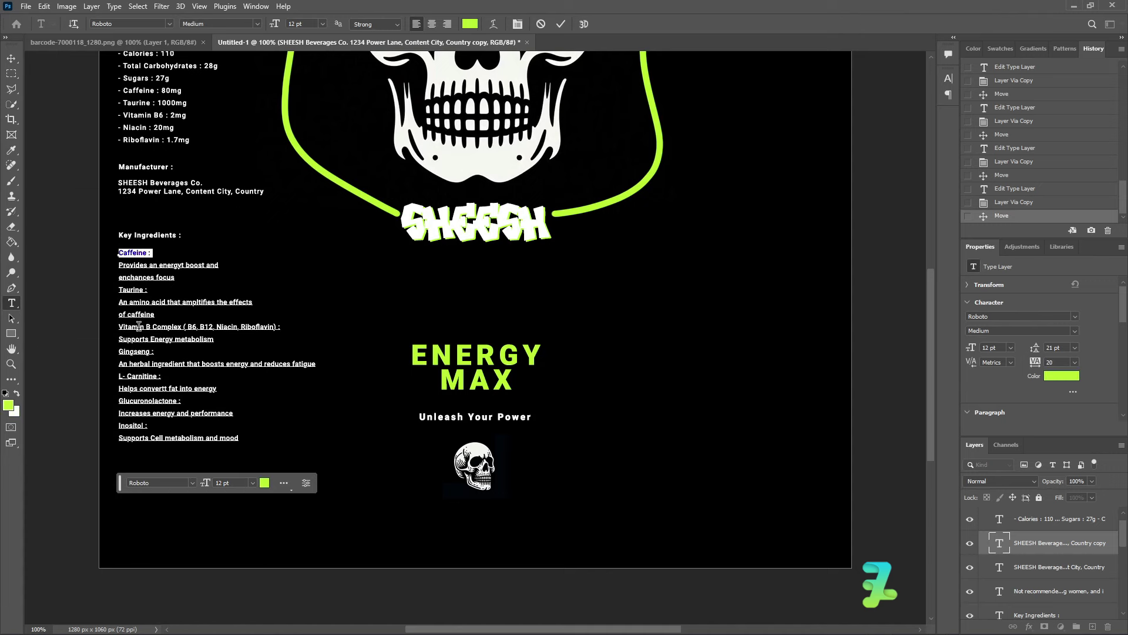
pyautogui.moveTo(149, 290); pyautogui.dragTo(118, 290)
pyautogui.click(17, 393)
pyautogui.click(16, 393)
pyautogui.moveTo(282, 327); pyautogui.dragTo(119, 376)
pyautogui.doubleClick(17, 393)
pyautogui.doubleClick(16, 393)
pyautogui.doubleClick(17, 393)
pyautogui.doubleClick(17, 393)
pyautogui.moveTo(181, 401); pyautogui.dragTo(119, 426)
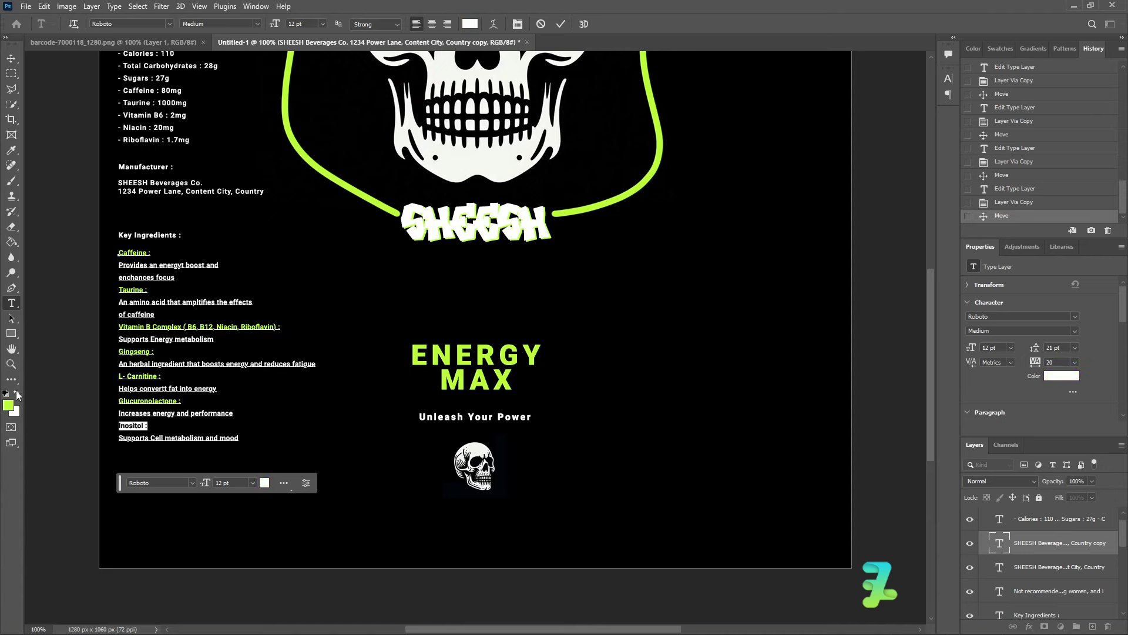
pyautogui.doubleClick(17, 393)
pyautogui.click(12, 58)
# - Create a new empty layer and move it to the top of the layer stack in Artboard 1
pyautogui.scroll(2, 388, 330)
pyautogui.scroll(2, 382, 335)
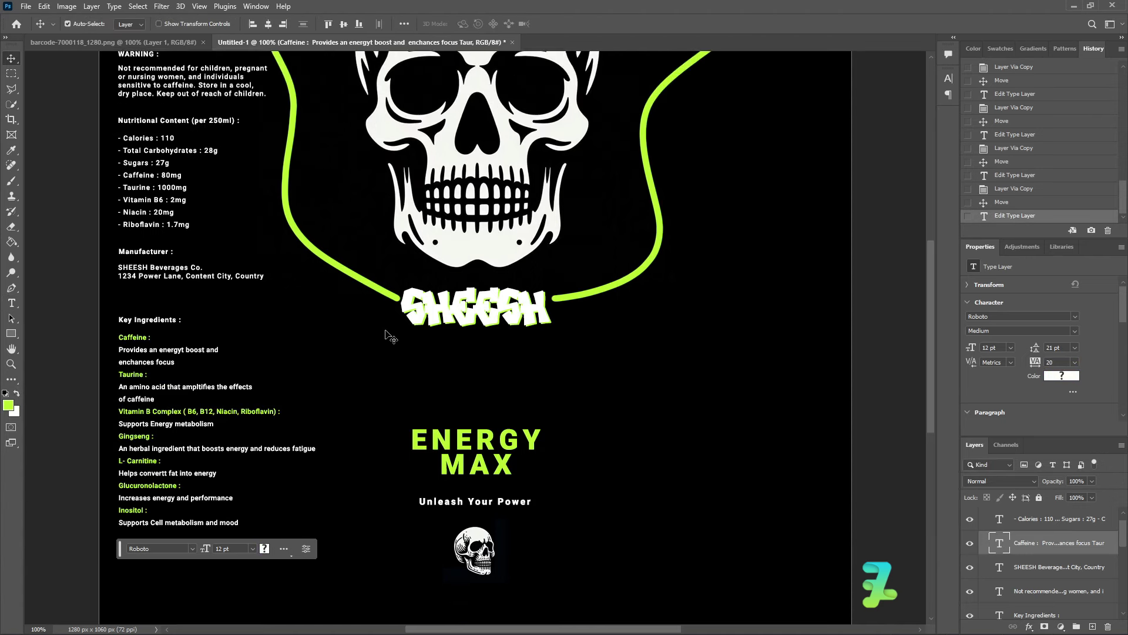
pyautogui.scroll(-2, 386, 332)
pyautogui.scroll(1, 388, 334)
pyautogui.hotkey('ctrl', '-')
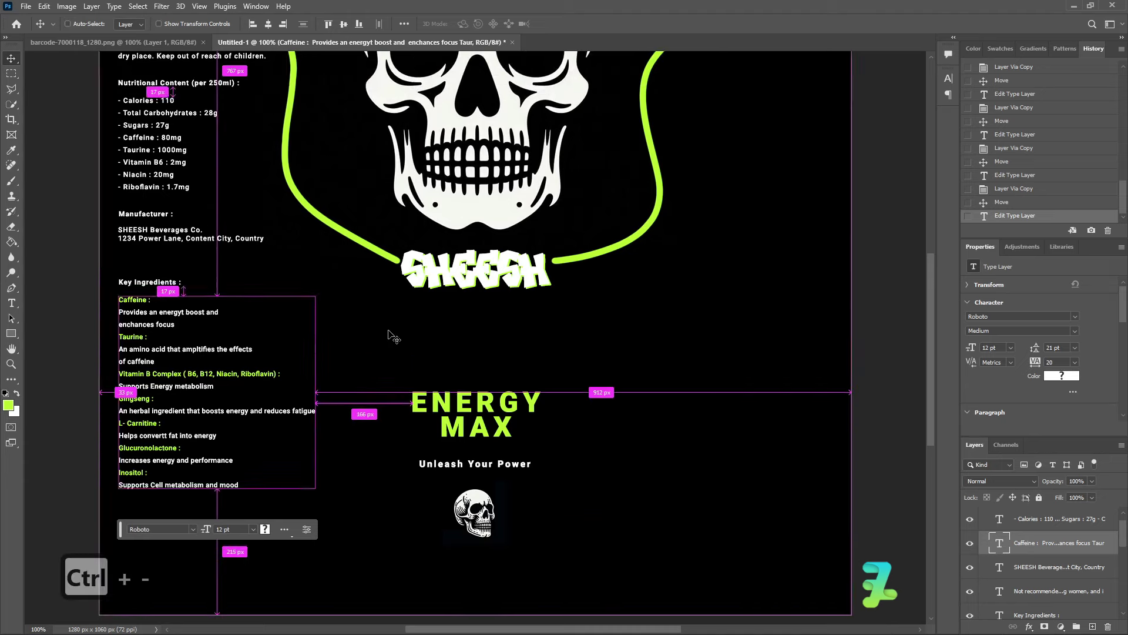
pyautogui.hotkey('ctrl', '-')
pyautogui.hotkey('ctrl', '=')
pyautogui.scroll(2, 640, 347)
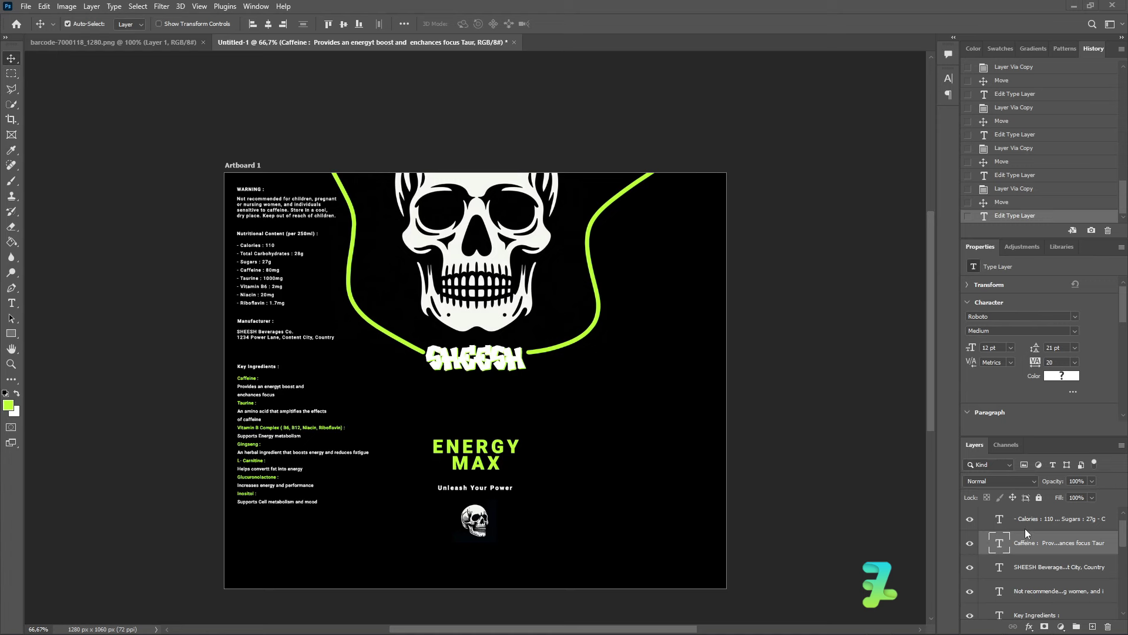
pyautogui.scroll(1, 1025, 527)
pyautogui.click(1091, 626)
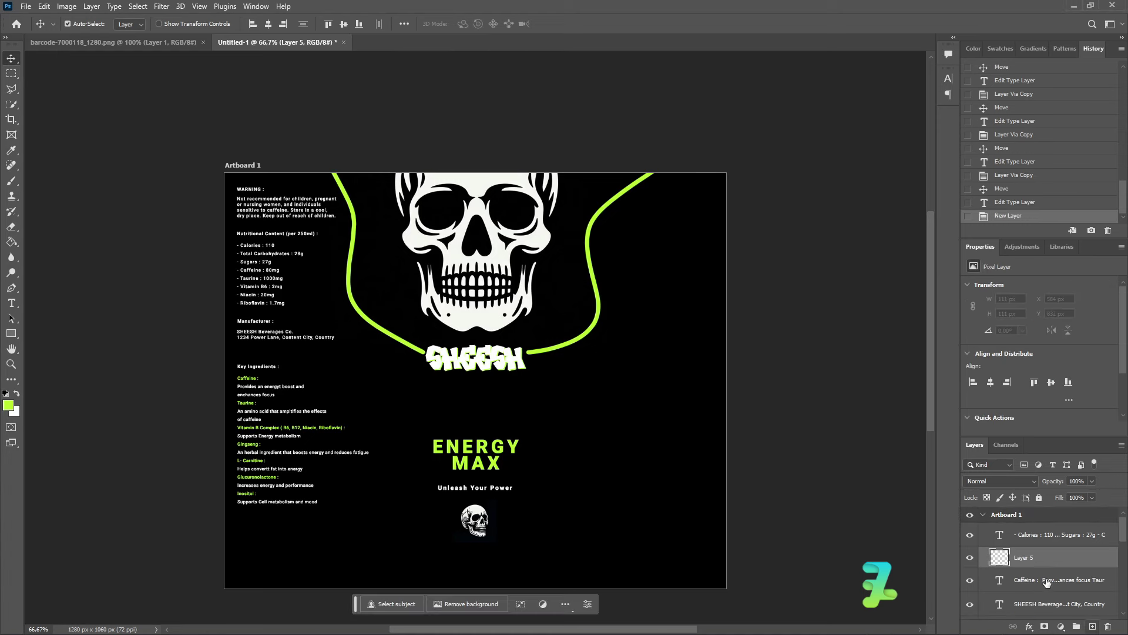
pyautogui.moveTo(1013, 560); pyautogui.dragTo(1012, 527)
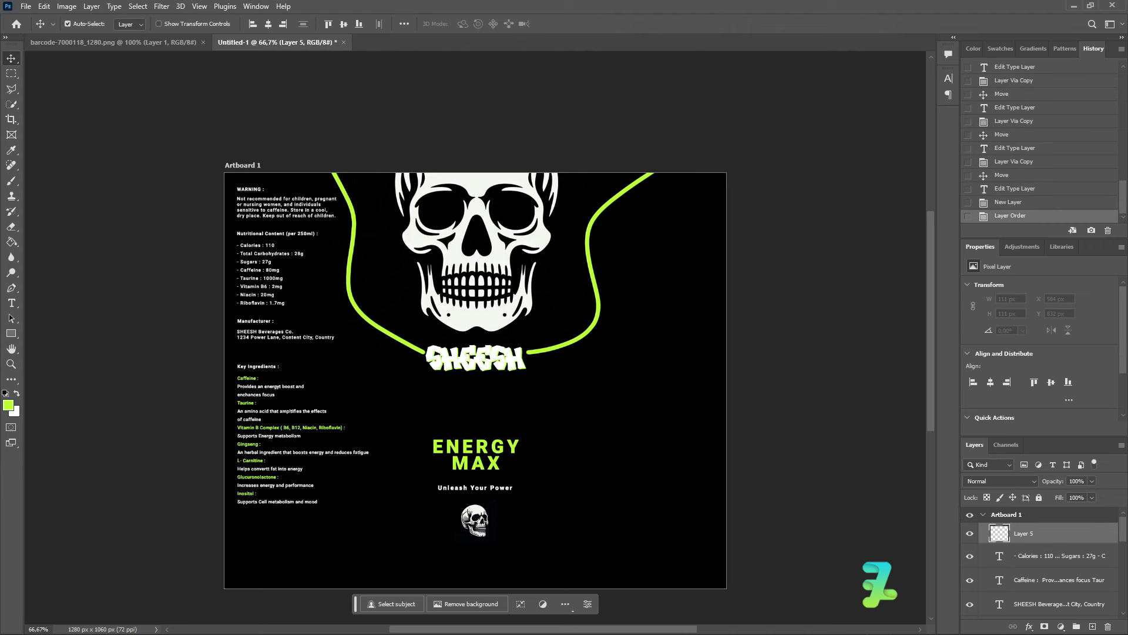
# - Paint two long lime curves with a 10 px brush, one sweeping below the small skull and one passing beneath SHEESH to the upper right
pyautogui.click(11, 180)
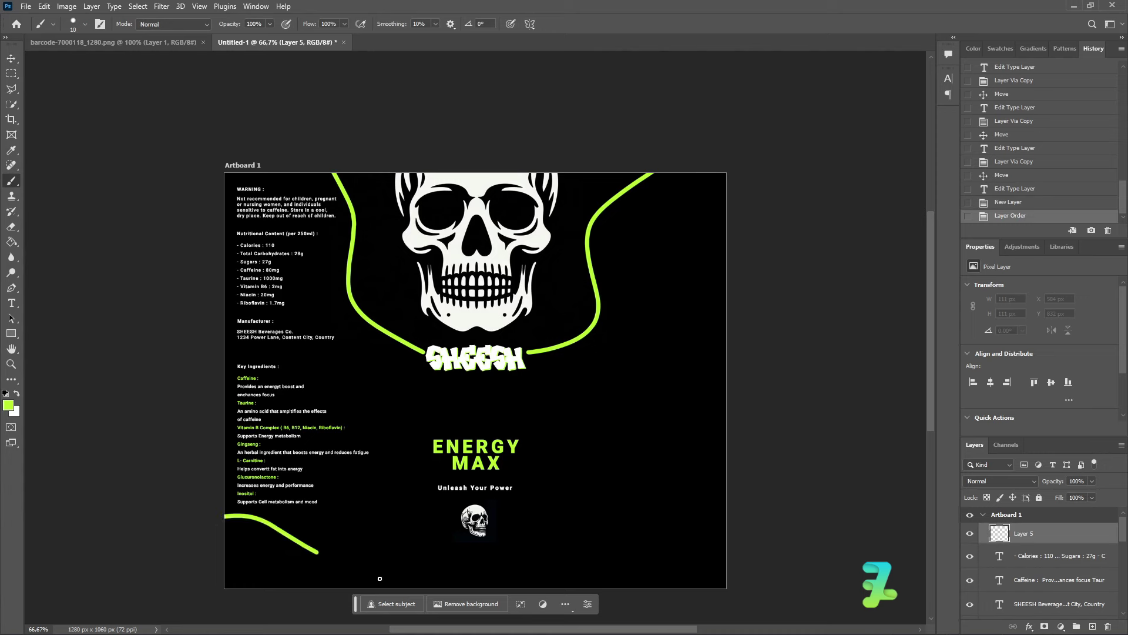
pyautogui.moveTo(379, 578)
pyautogui.mouseDown()
pyautogui.moveTo(543, 572)
pyautogui.moveTo(578, 440)
pyautogui.mouseUp()
pyautogui.moveTo(783, 362); pyautogui.dragTo(784, 356)
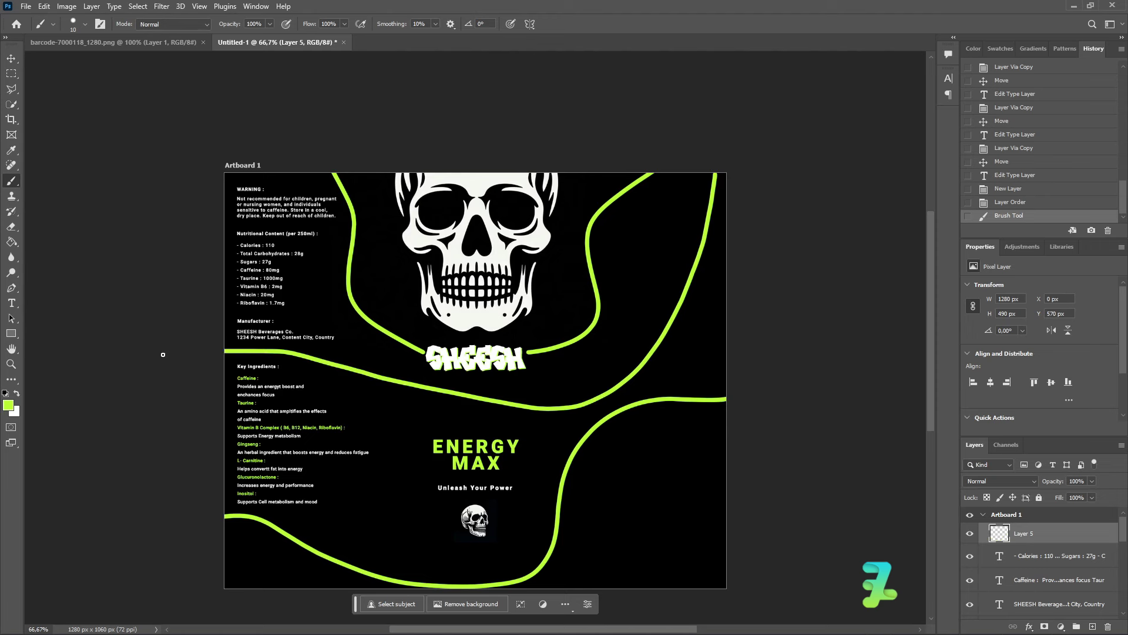
pyautogui.moveTo(163, 355); pyautogui.dragTo(161, 355)
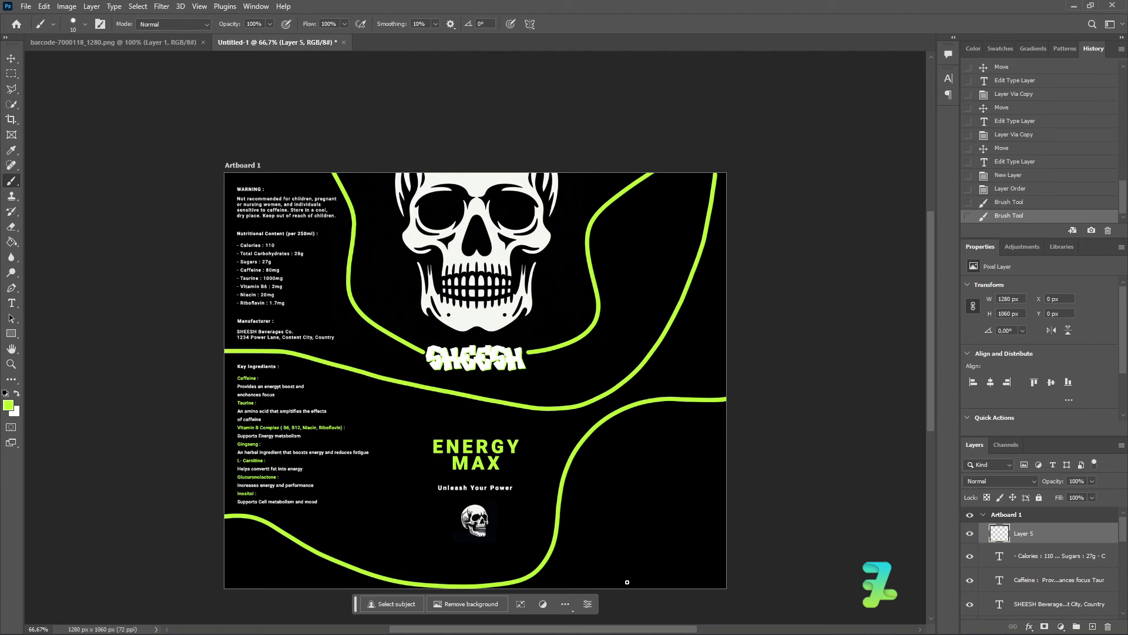
pyautogui.moveTo(600, 520)
pyautogui.mouseDown()
pyautogui.moveTo(707, 451)
pyautogui.moveTo(640, 457)
pyautogui.moveTo(685, 451)
pyautogui.mouseUp()
pyautogui.hotkey('ctrl', 'z')
pyautogui.moveTo(545, 589)
pyautogui.mouseDown()
pyautogui.moveTo(652, 489)
pyautogui.moveTo(729, 547)
pyautogui.mouseUp()
pyautogui.hotkey('ctrl', 'z')
pyautogui.click(559, 589)
pyautogui.scroll(-2, 558, 587)
pyautogui.hotkey('ctrl', 'z')
# - Paint two nested lime curves in the artboard's lower-right corner and a short curve cutting across its lower-left corner
pyautogui.moveTo(731, 360); pyautogui.dragTo(633, 536)
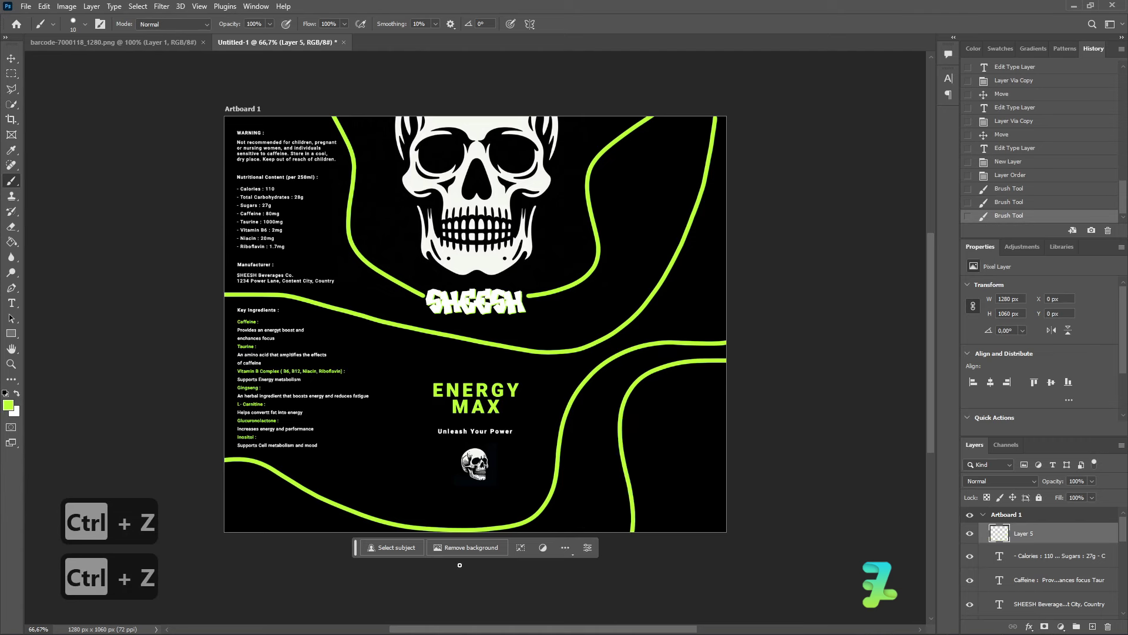
pyautogui.moveTo(758, 385); pyautogui.dragTo(738, 544)
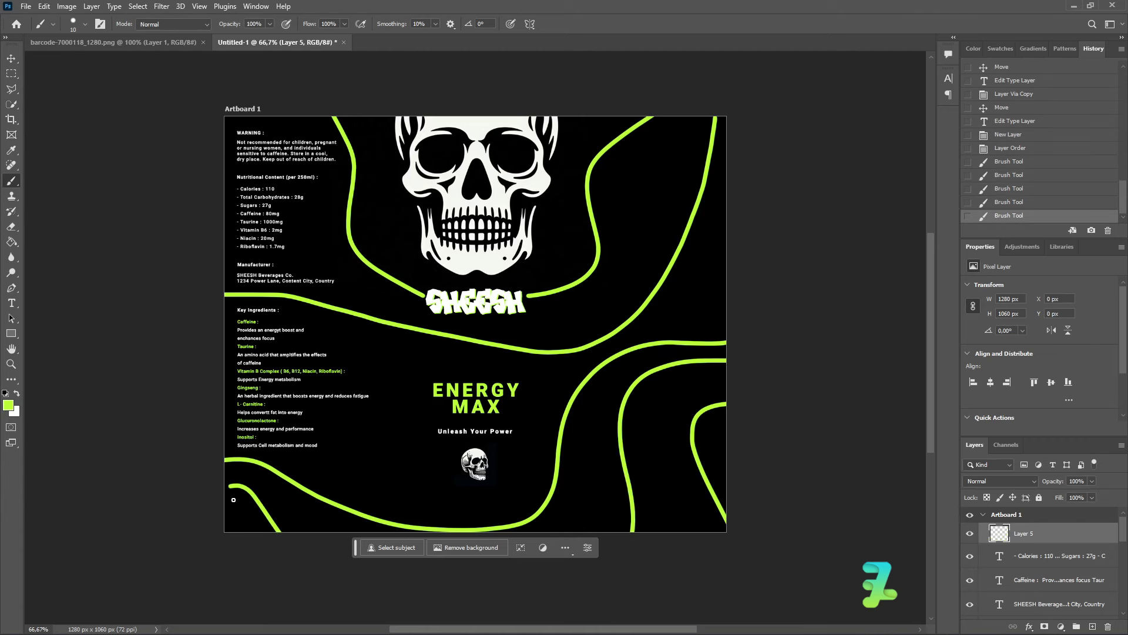
pyautogui.hotkey('ctrl', 'z')
pyautogui.click(433, 485)
pyautogui.scroll(-3, 410, 368)
pyautogui.scroll(4, 739, 319)
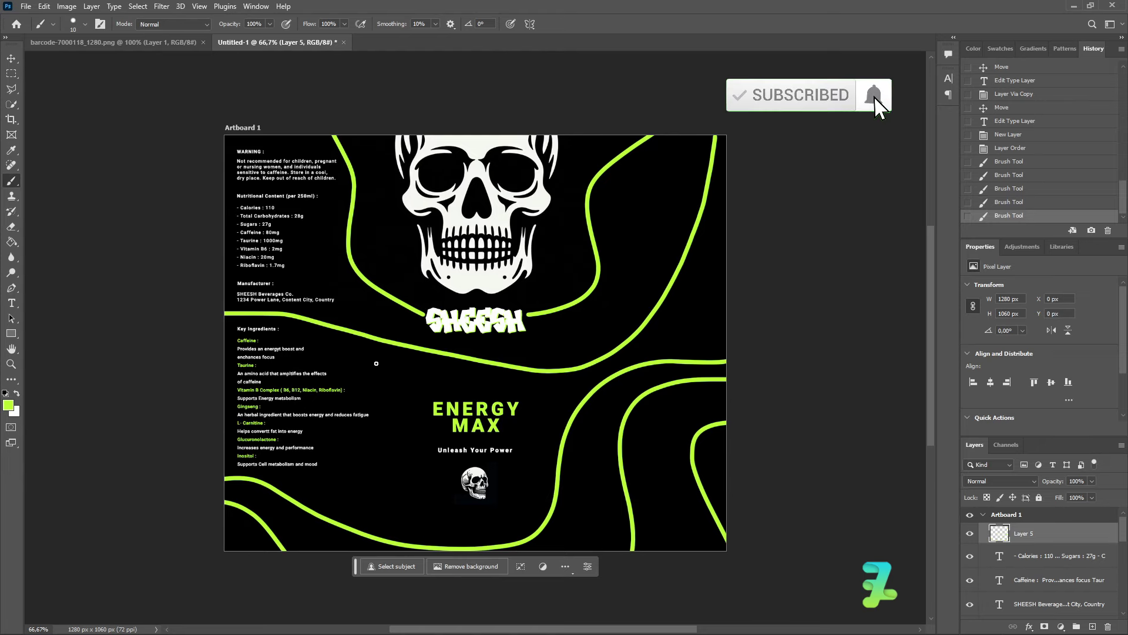
pyautogui.scroll(2, 310, 347)
pyautogui.scroll(-1, 311, 357)
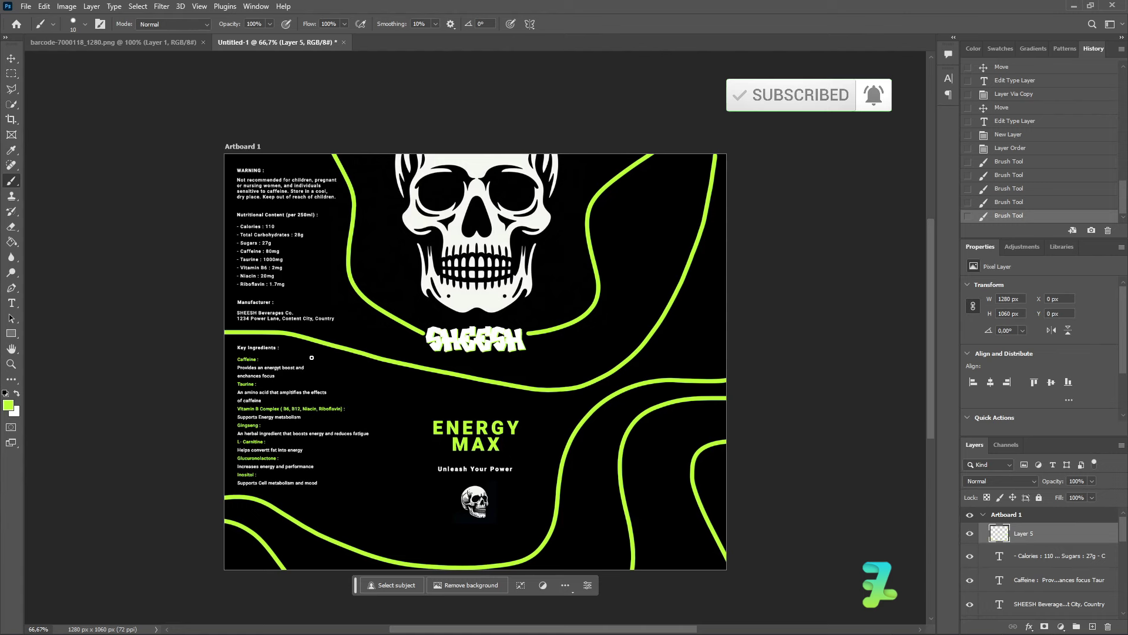
# - Float barcode-7000118_1280.png in its own window, copy its barcode layer into the can design, and close the barcode file
pyautogui.press('v')
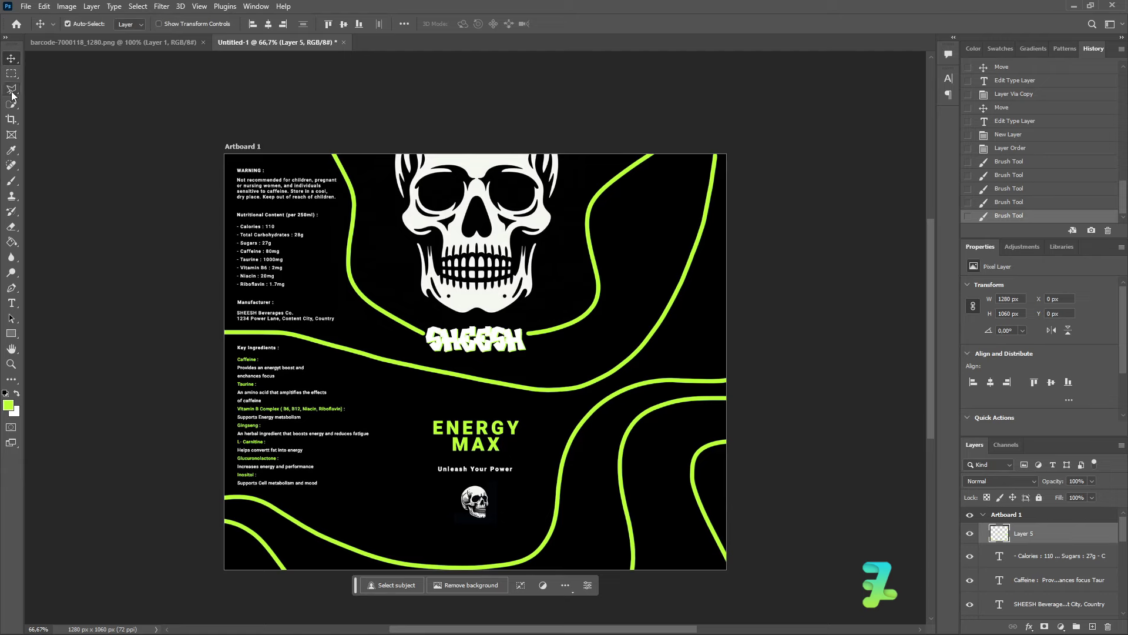
pyautogui.click(61, 44)
pyautogui.rightClick(61, 43)
pyautogui.click(108, 106)
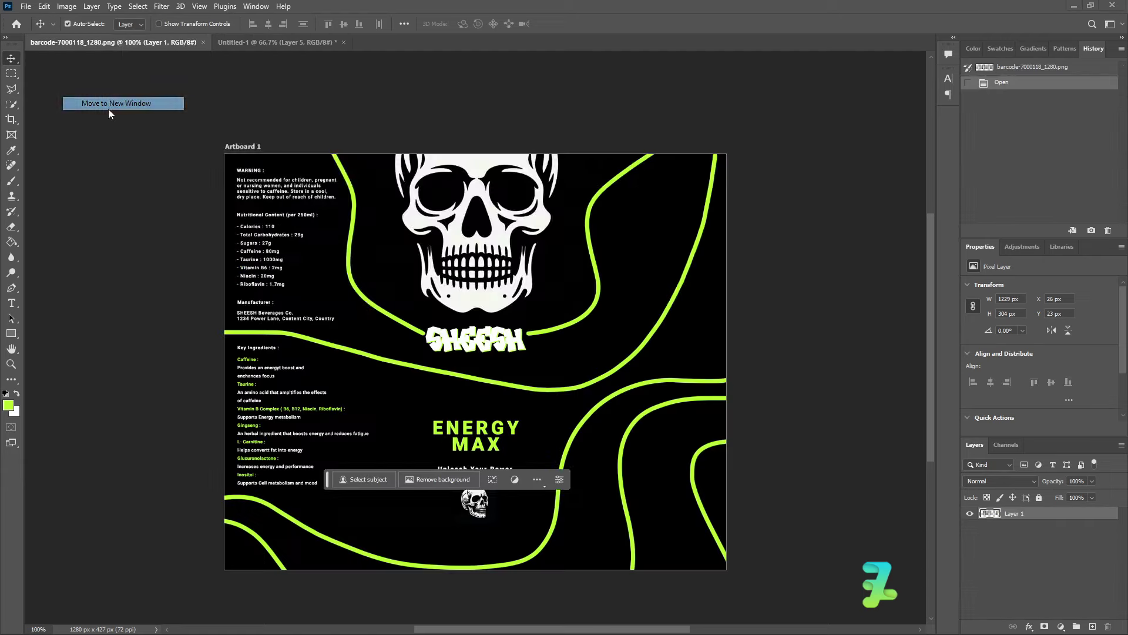
pyautogui.moveTo(249, 36); pyautogui.dragTo(478, 479)
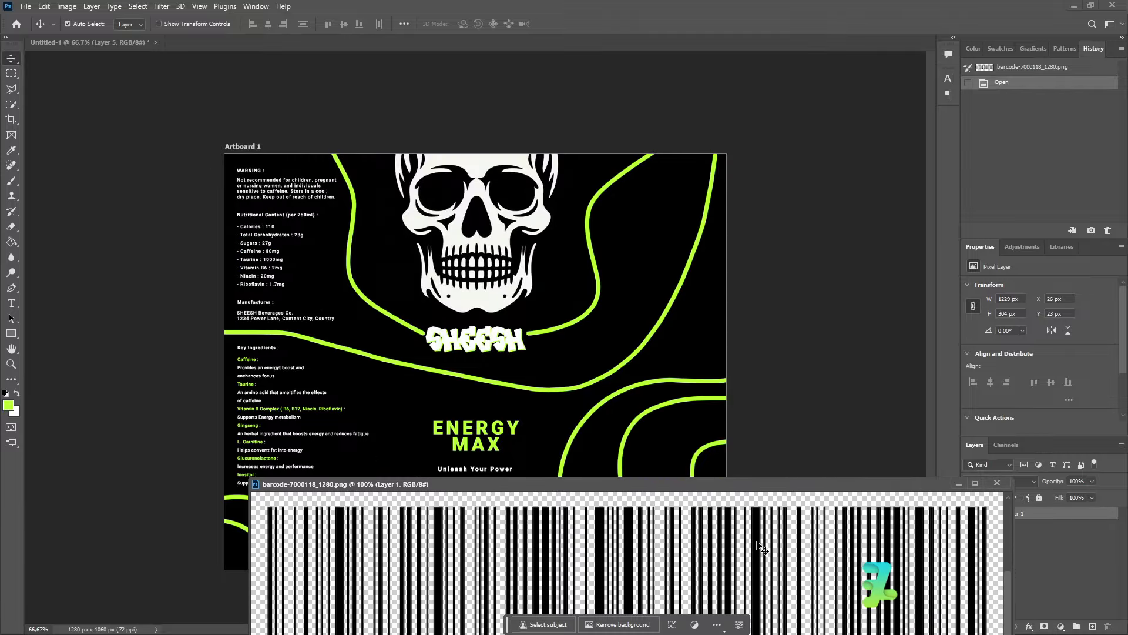
pyautogui.moveTo(761, 547); pyautogui.dragTo(575, 331)
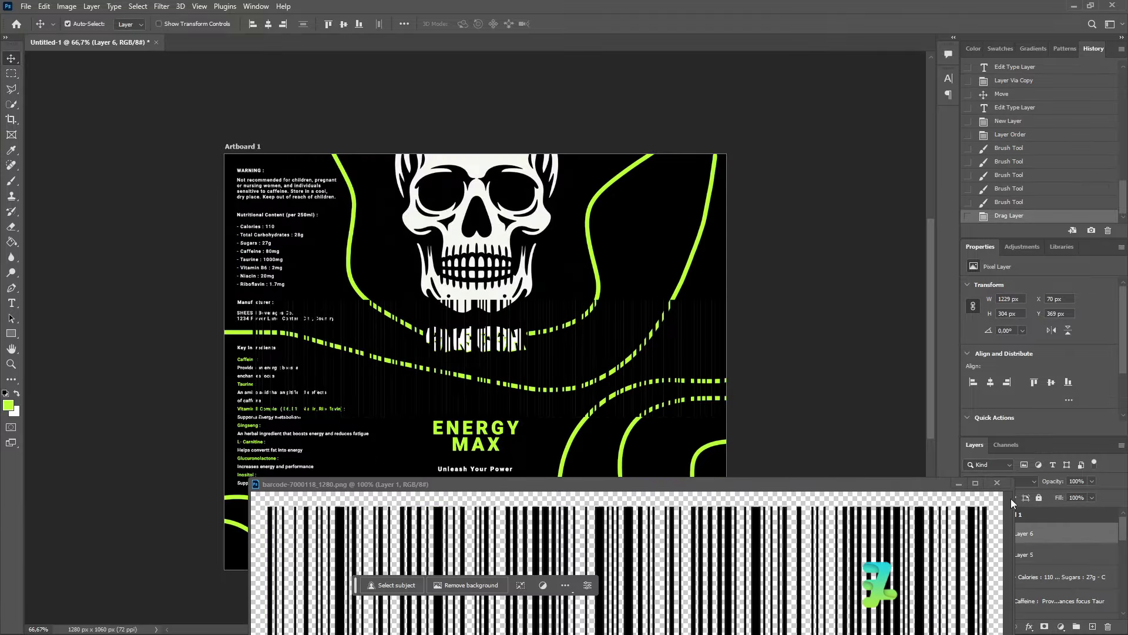
pyautogui.click(997, 483)
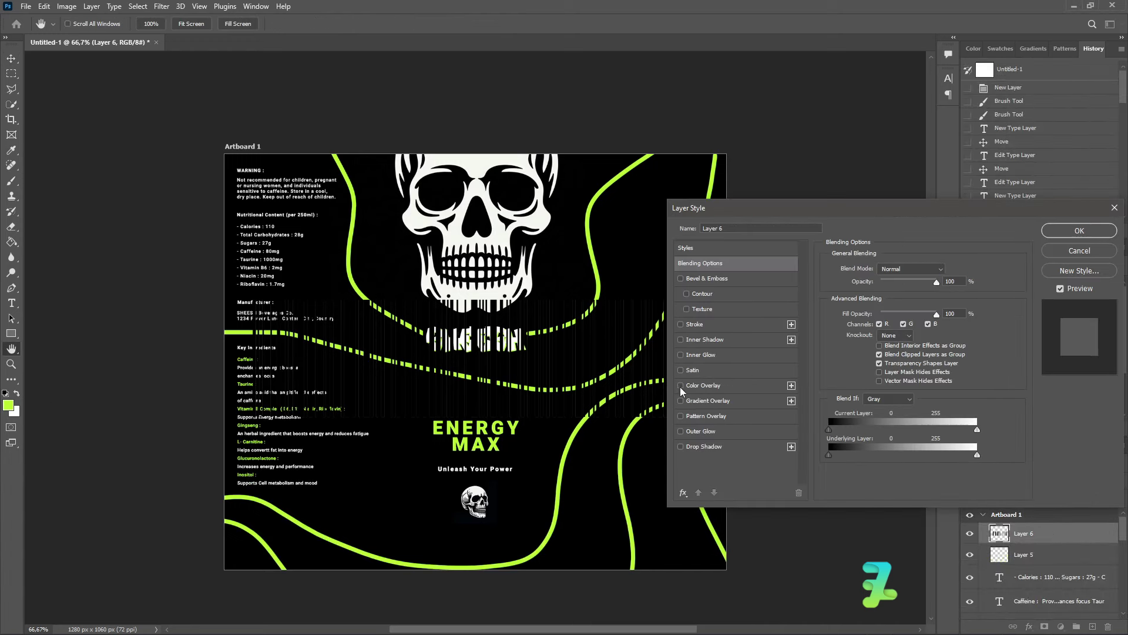
# - Apply a white Color Overlay layer style to the barcode
pyautogui.click(681, 385)
pyautogui.click(696, 385)
pyautogui.click(1079, 230)
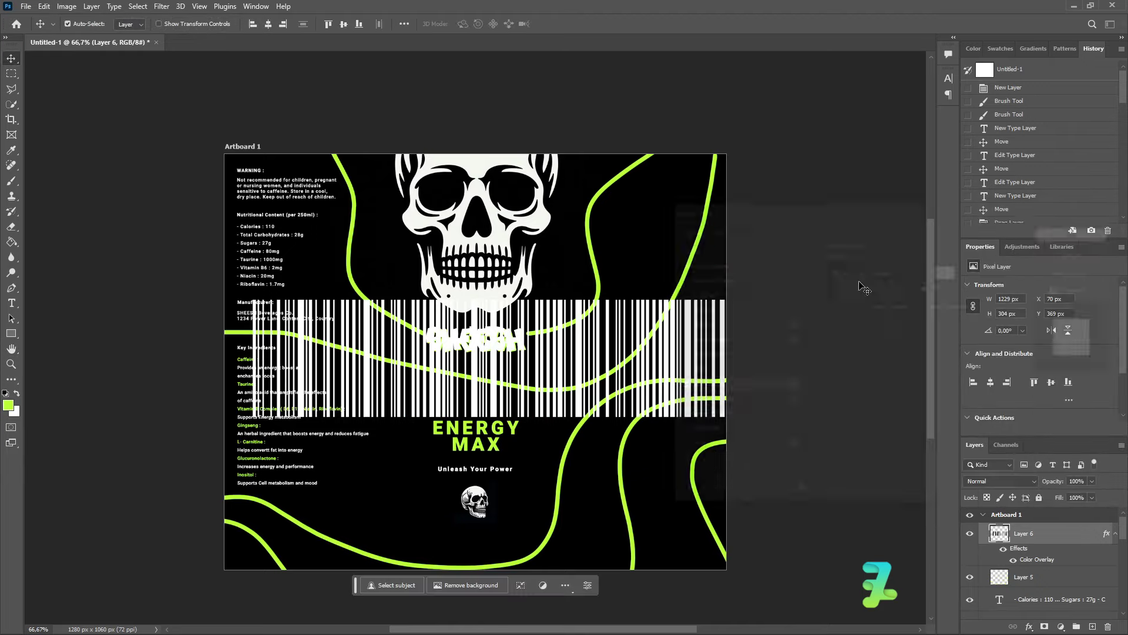
# - Rotate the barcode 90° and scale it down to about 69 × 277 px with Free Transform
pyautogui.hotkey('ctrl', 't')
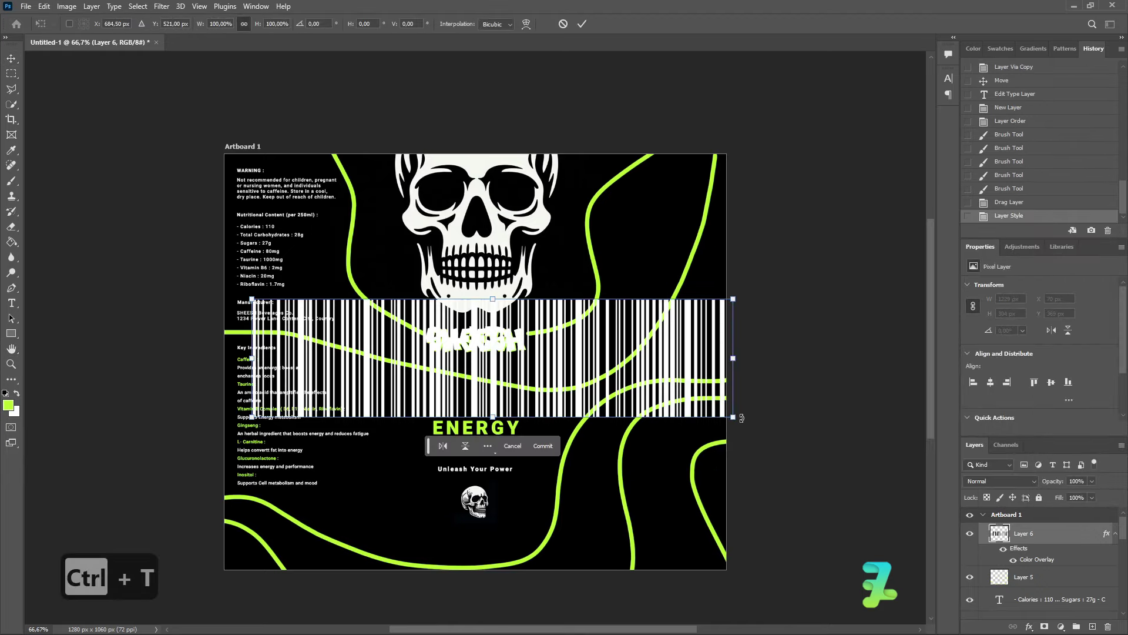
pyautogui.moveTo(734, 418); pyautogui.dragTo(253, 351)
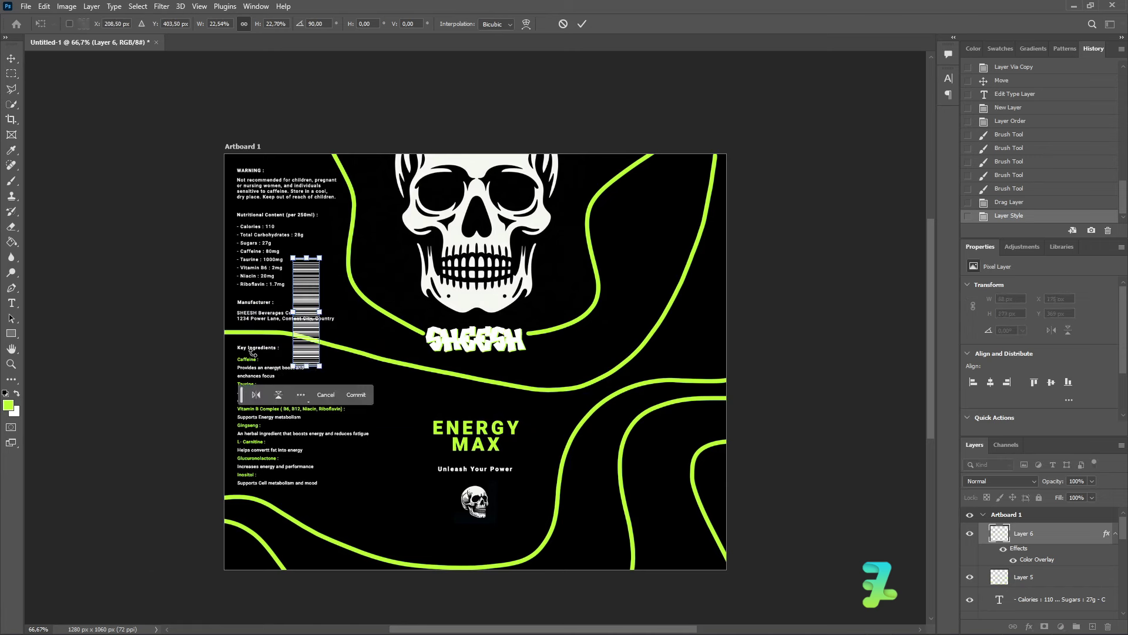
pyautogui.click(12, 57)
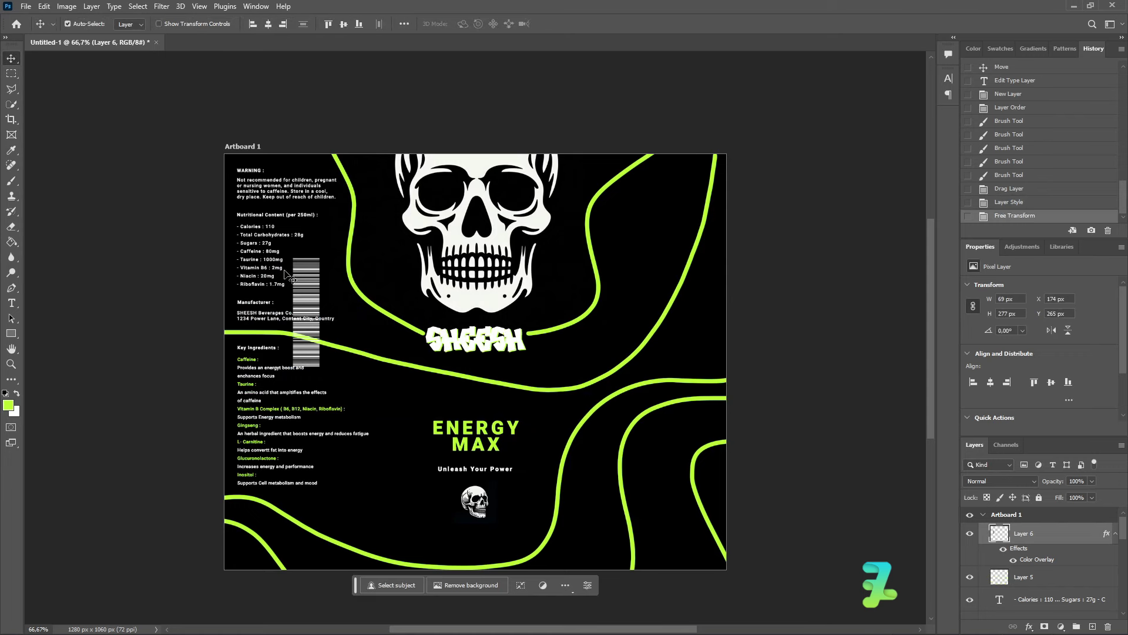
# - Move the upright barcode near the artboard's right edge, at about X 1170 px and Y 262 px
pyautogui.moveTo(299, 290); pyautogui.dragTo(394, 301)
pyautogui.hotkey('ctrl', 'z')
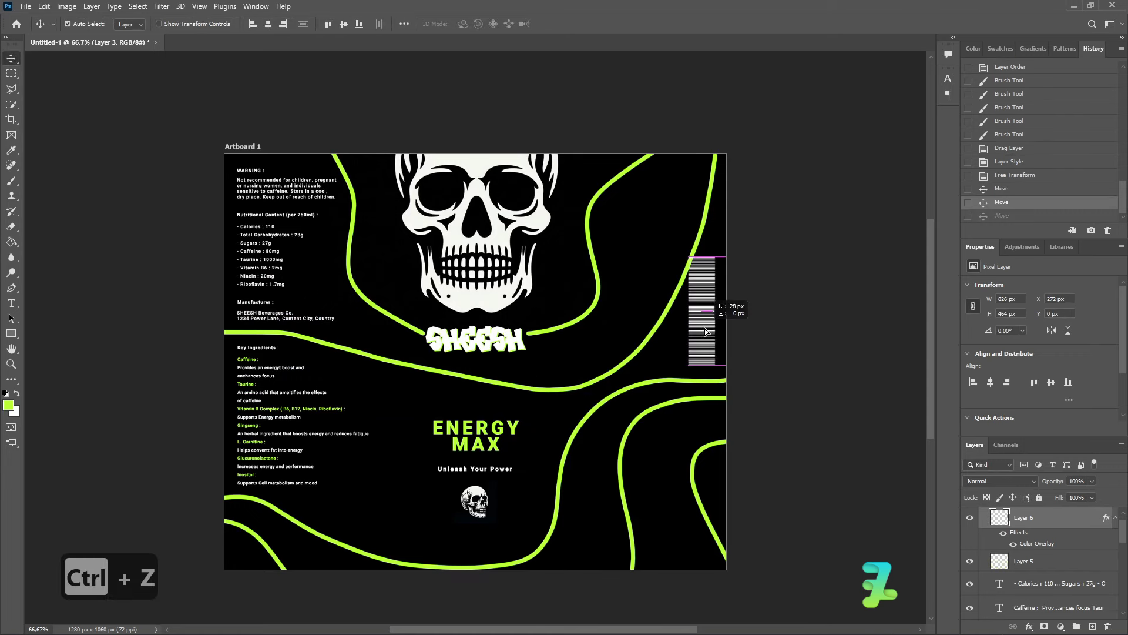
pyautogui.moveTo(707, 331); pyautogui.dragTo(696, 330)
pyautogui.scroll(-3, 828, 375)
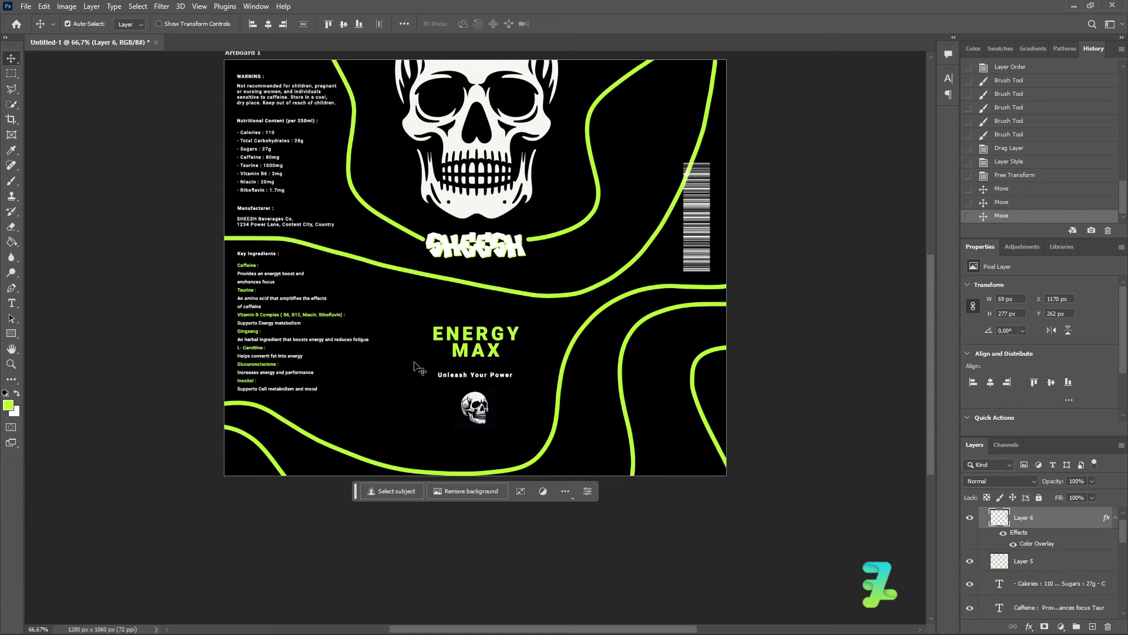
# - Split the "An herbal ingredient that boosts energy and reduces fatigue" line in the Key Ingredients text onto two lines near "reduces"
pyautogui.doubleClick(321, 339)
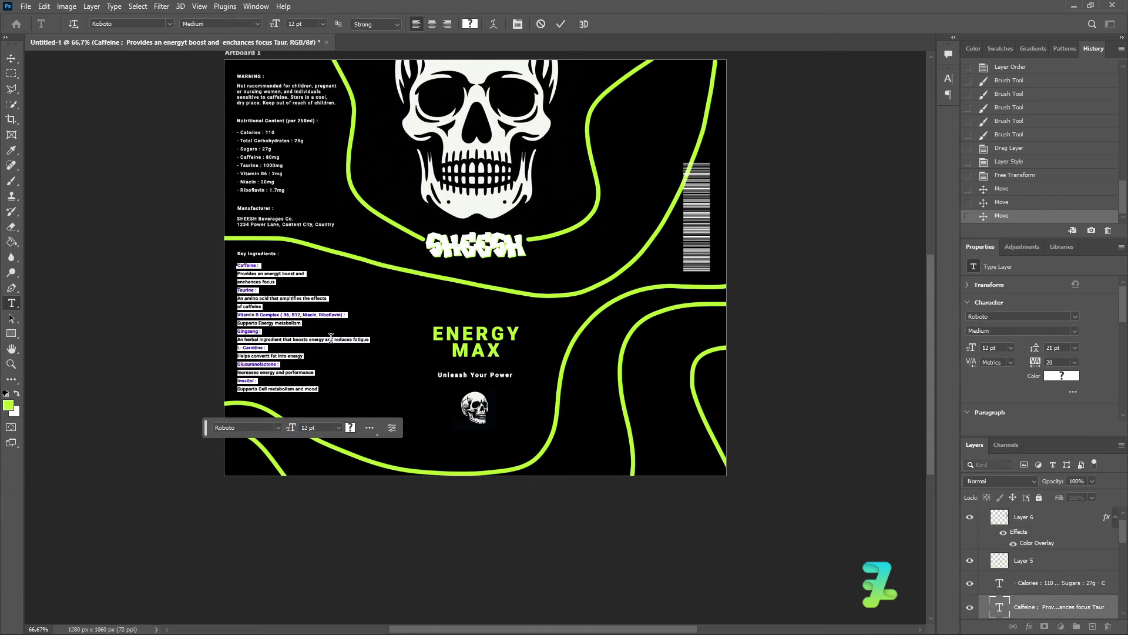
pyautogui.click(336, 338)
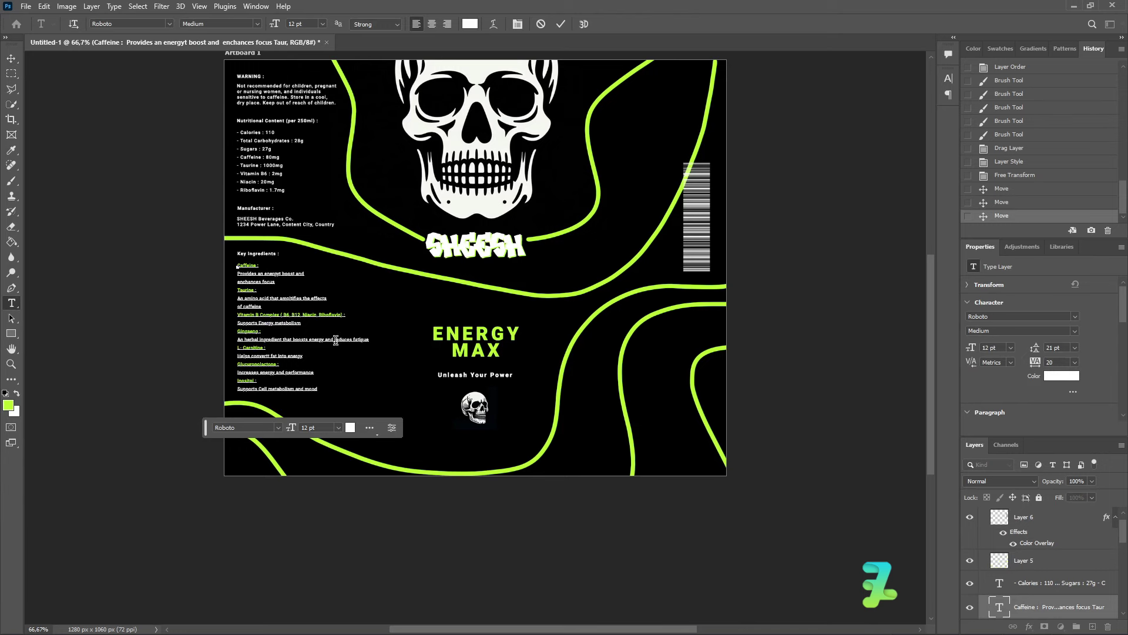
pyautogui.press('Return')
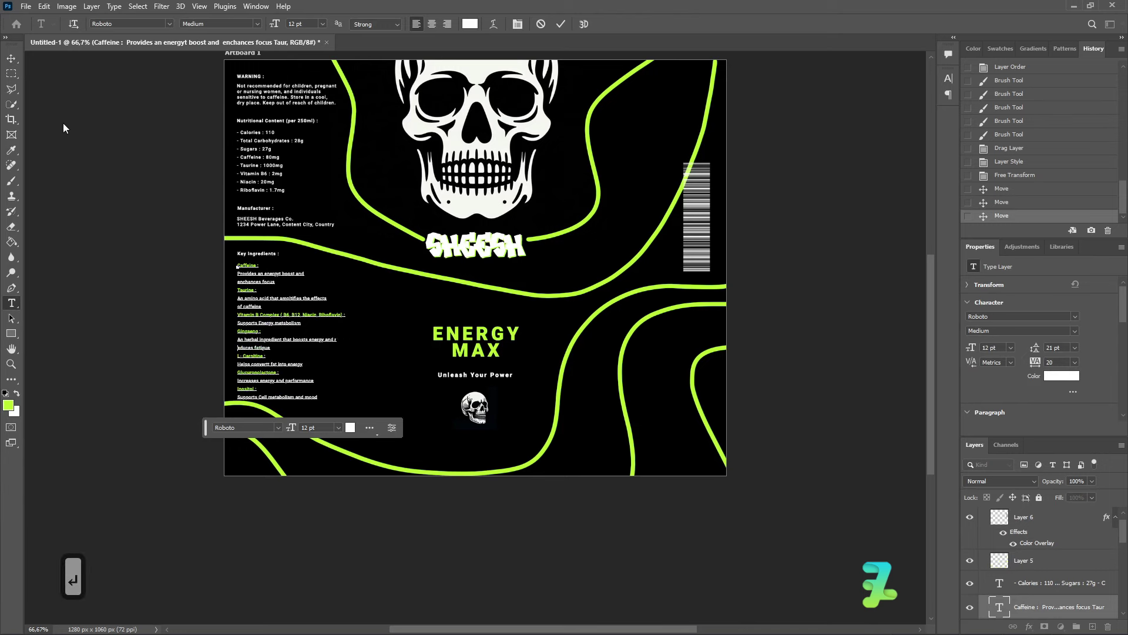
pyautogui.click(10, 59)
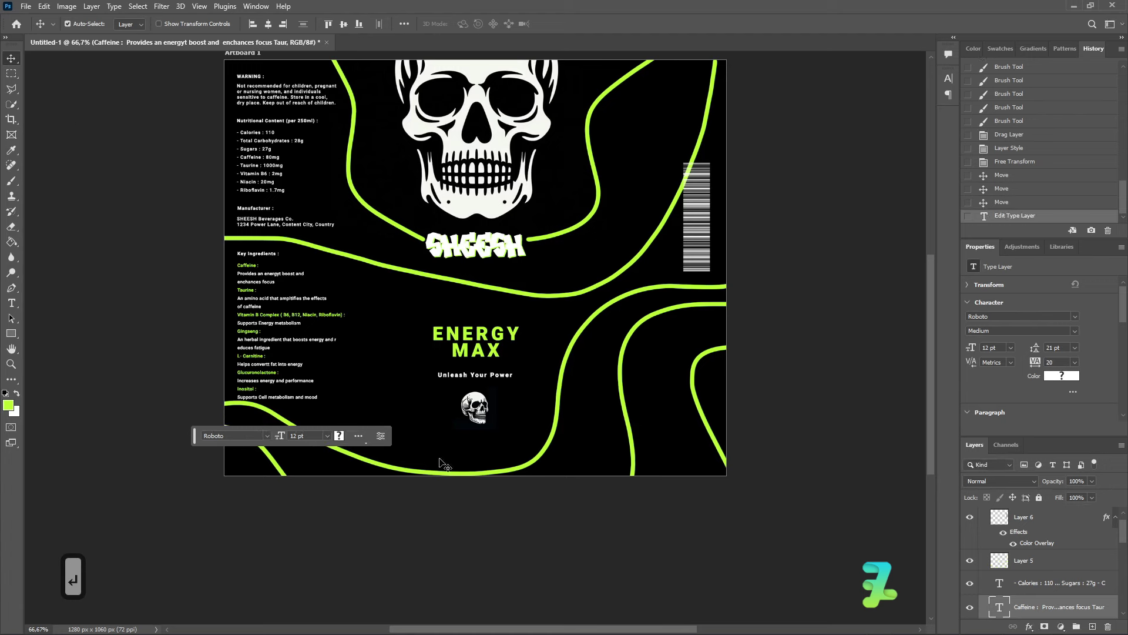
# - Nudge the lime lines on Layer 5 down 9 px
pyautogui.click(507, 470)
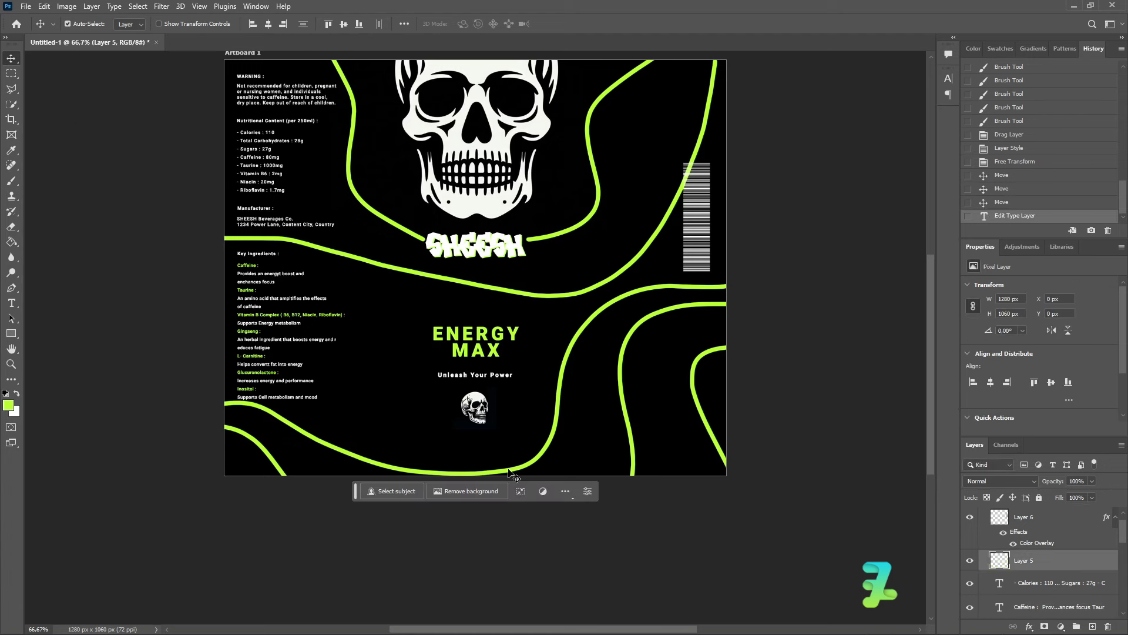
pyautogui.press('Down')
pyautogui.press('Down')
pyautogui.press('Down')
pyautogui.press('Down')
pyautogui.press('Down')
pyautogui.press('Down')
pyautogui.press('Down')
pyautogui.press('Down')
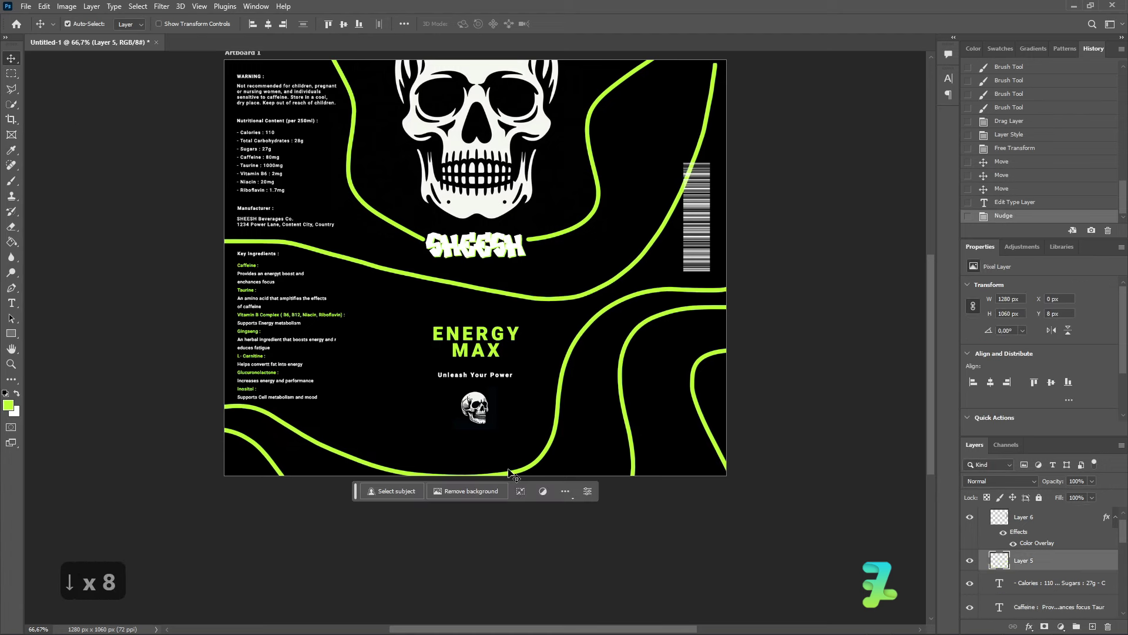
pyautogui.press('Down')
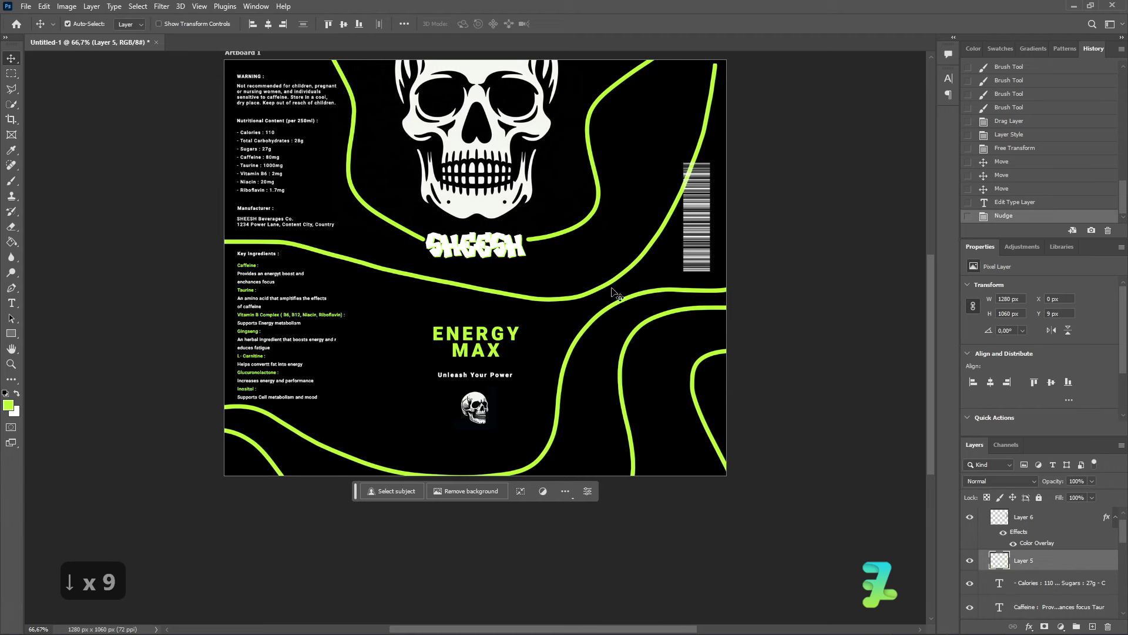
pyautogui.moveTo(616, 280); pyautogui.dragTo(618, 279)
pyautogui.hotkey('ctrl', 'z')
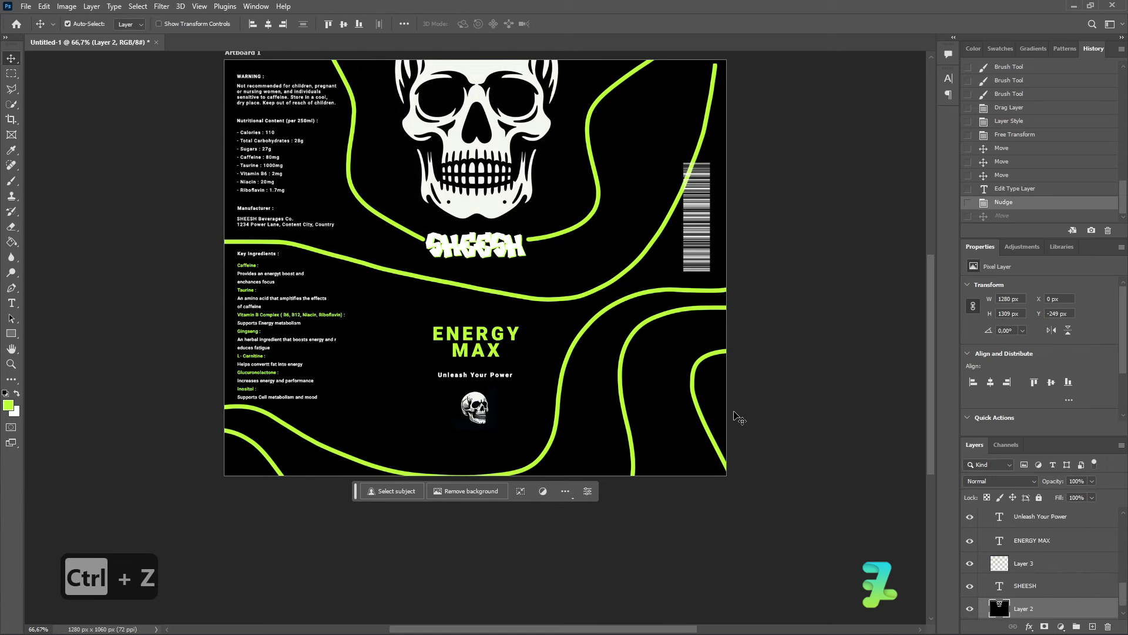
# - Nudge the upper lime lines on Layer 3 up to Y -2 px
pyautogui.click(1004, 562)
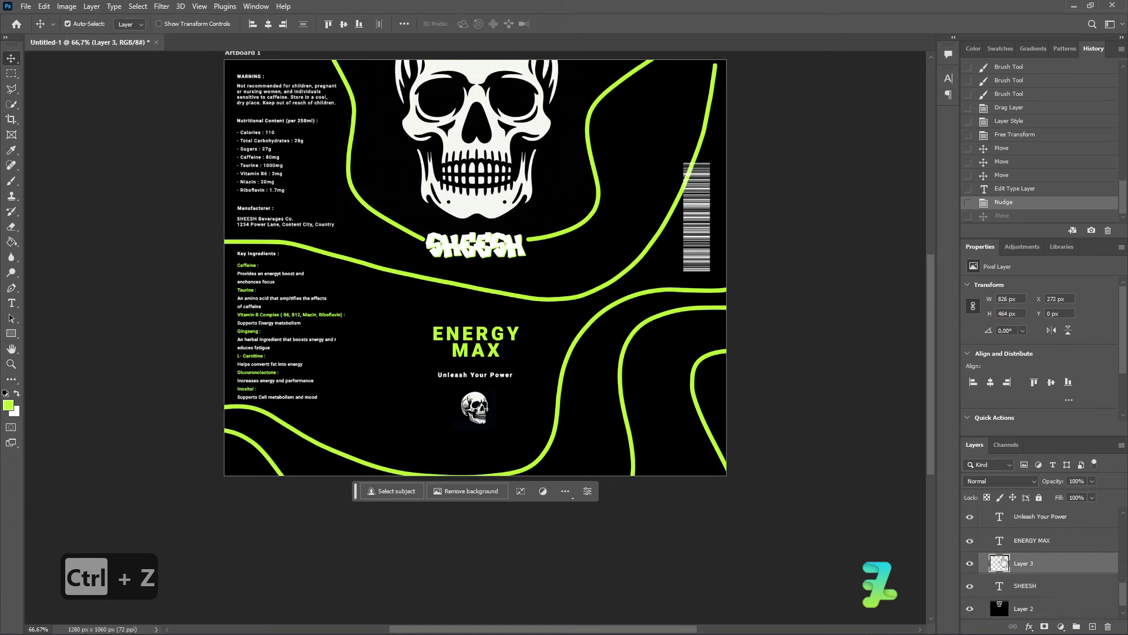
pyautogui.press('Up')
pyautogui.press('Up')
pyautogui.press('Up')
pyautogui.press('Up')
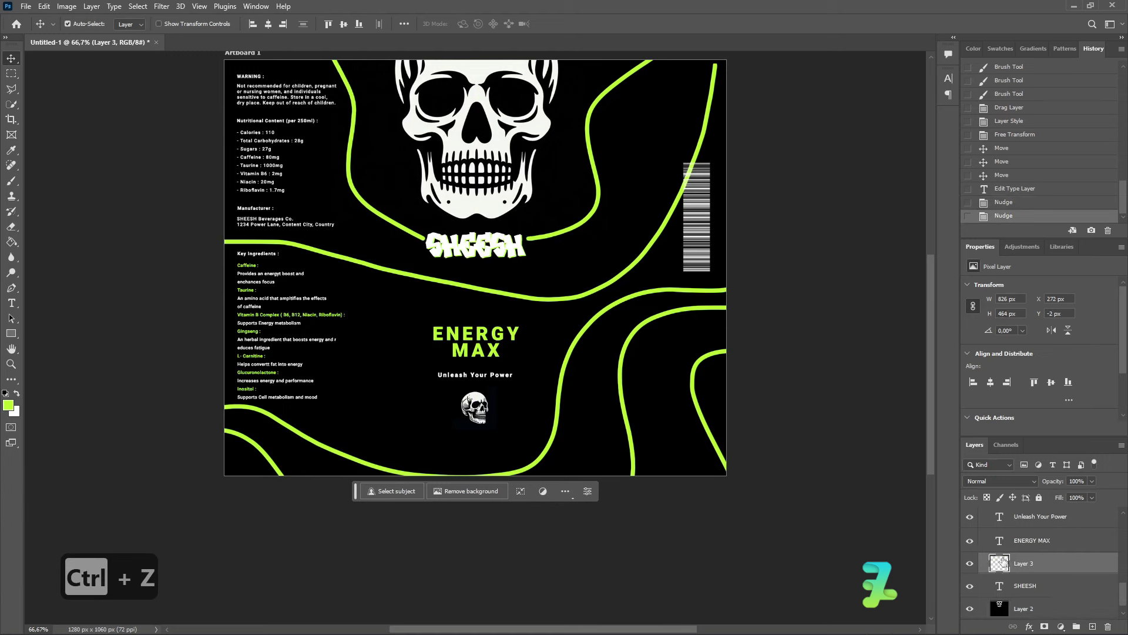
# - Nudge the small skull on Layer 4 below the Unleash Your Power tagline to Y 828 px
pyautogui.scroll(-1, 1003, 559)
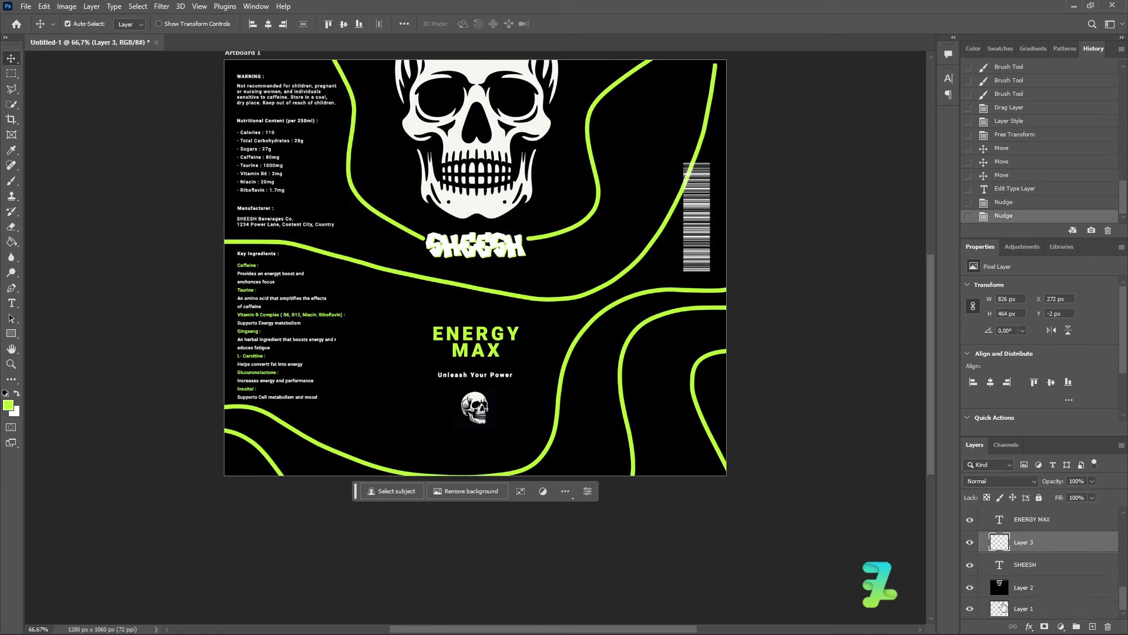
pyautogui.scroll(4, 1003, 607)
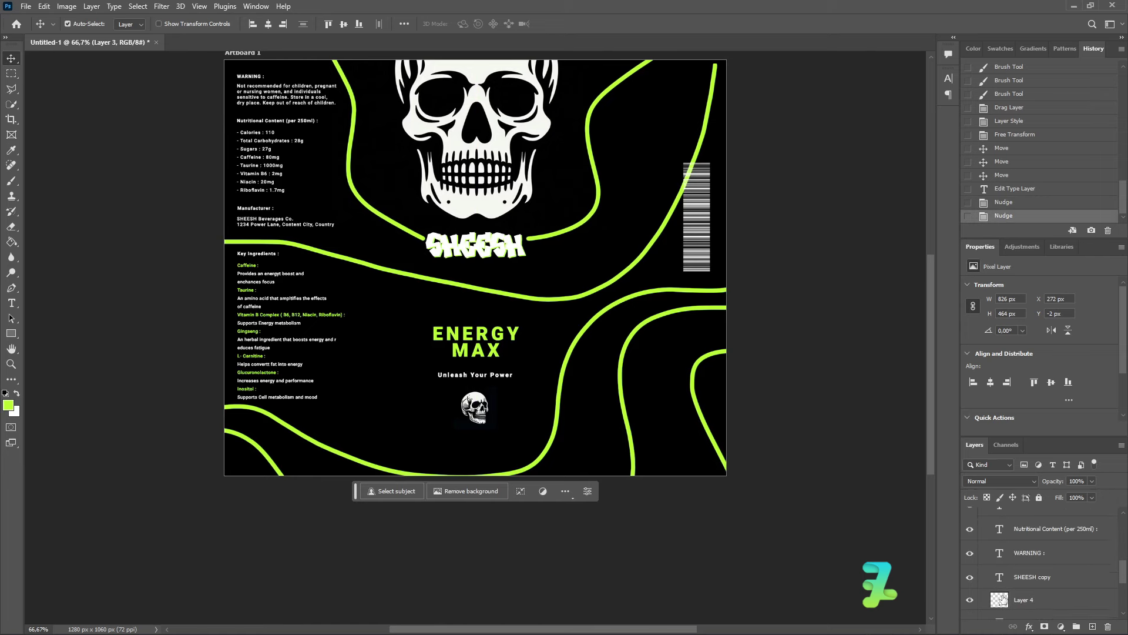
pyautogui.click(1003, 598)
pyautogui.press('Up')
pyautogui.press('Up')
pyautogui.press('Down')
pyautogui.press('Down')
pyautogui.press('Down')
pyautogui.press('Down')
pyautogui.press('Down')
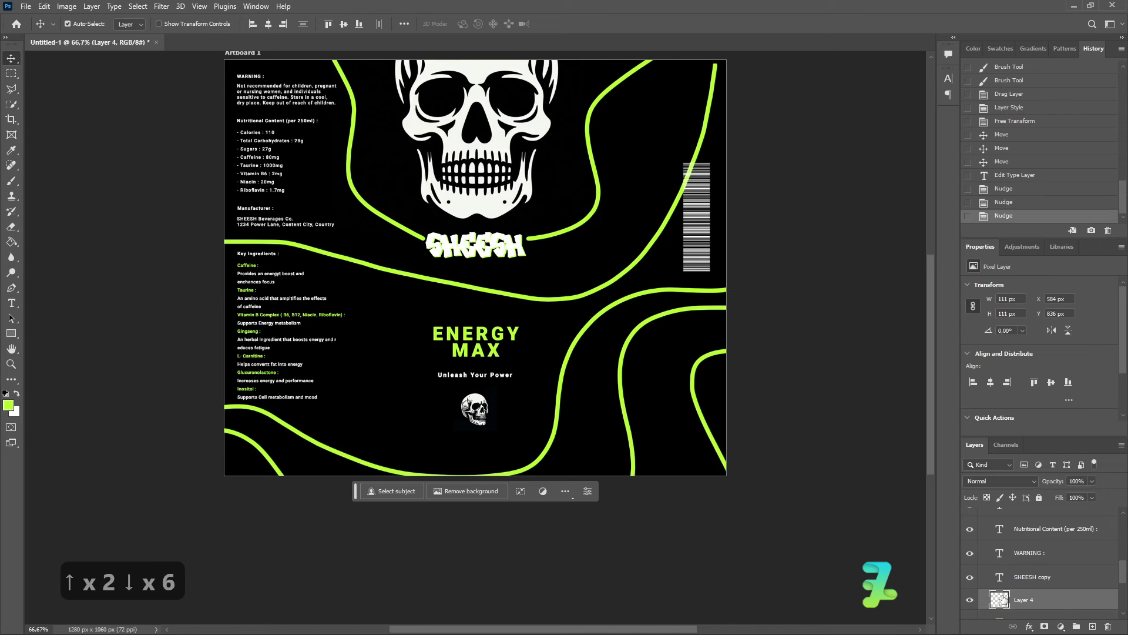
pyautogui.press('Up')
pyautogui.press('Up')
pyautogui.press('Up')
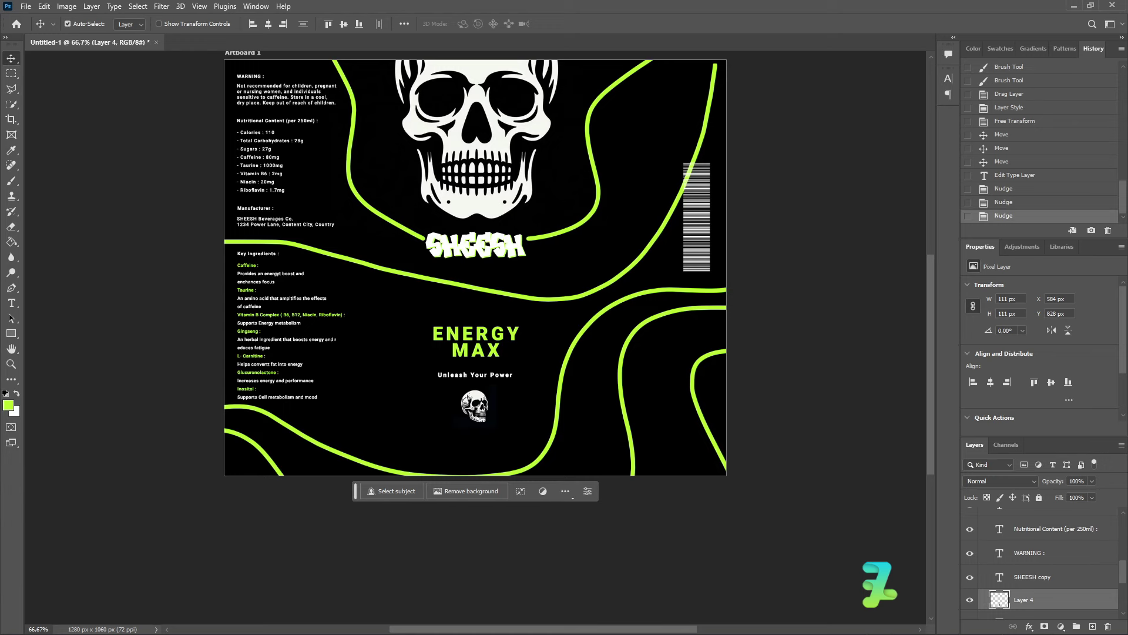
# - Try to erase the middle lime line beside the Key Ingredients heading with the Eraser tool on Layer 4
pyautogui.click(11, 226)
pyautogui.moveTo(196, 231); pyautogui.dragTo(240, 242)
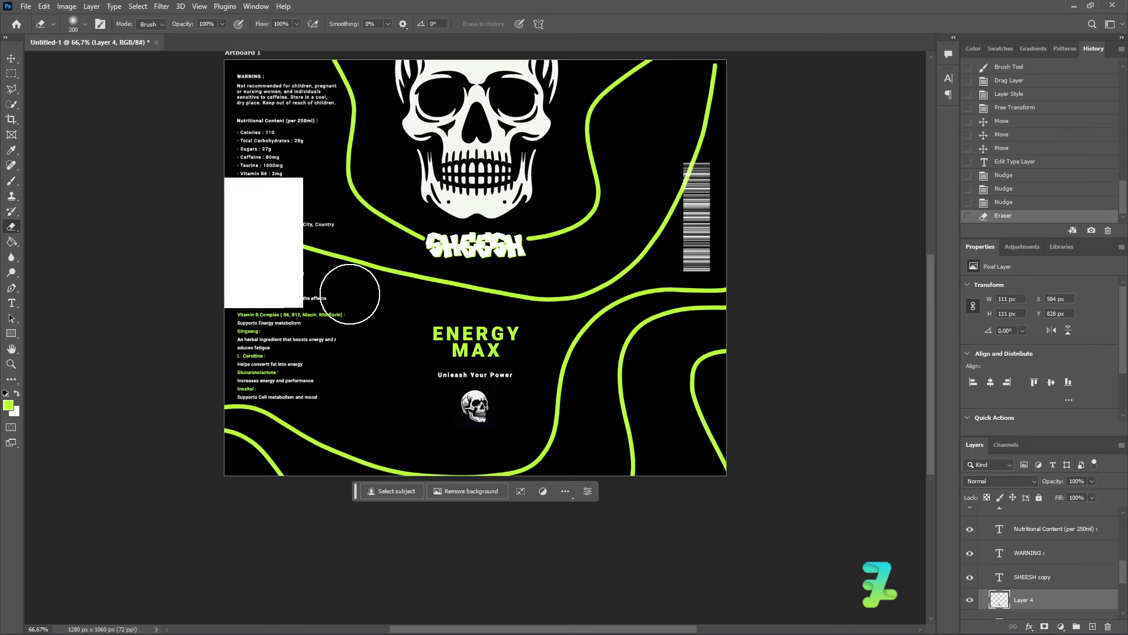
pyautogui.hotkey('ctrl', 'z')
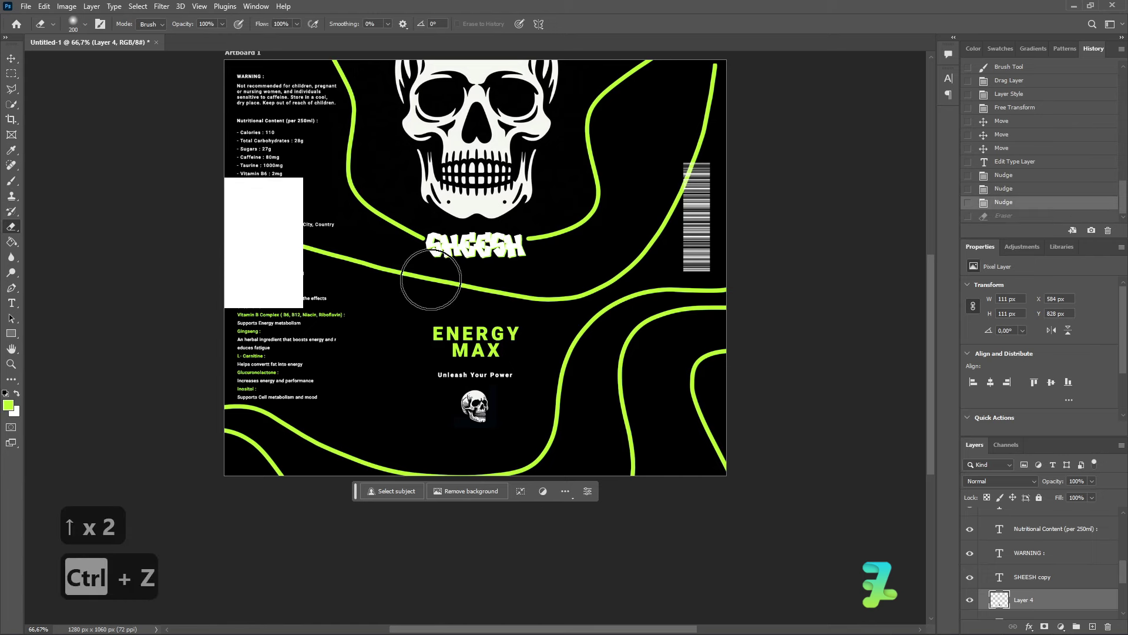
pyautogui.click(431, 280)
# - Toggle individual layers' visibility to identify which one holds the middle lime line
pyautogui.click(970, 600)
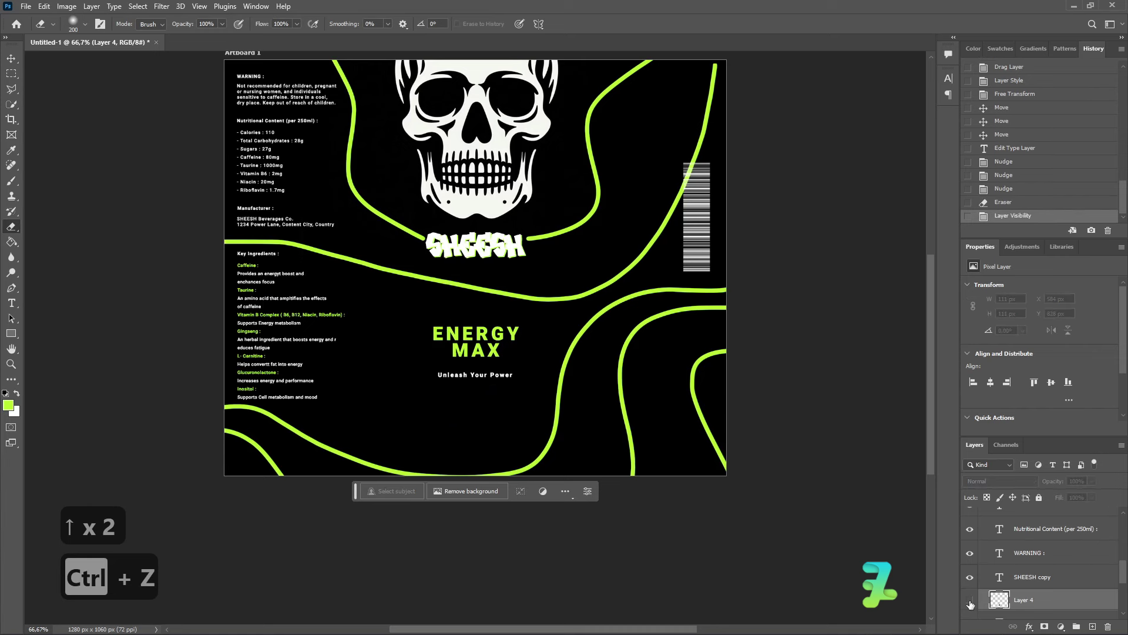
pyautogui.click(970, 600)
pyautogui.scroll(-3, 970, 599)
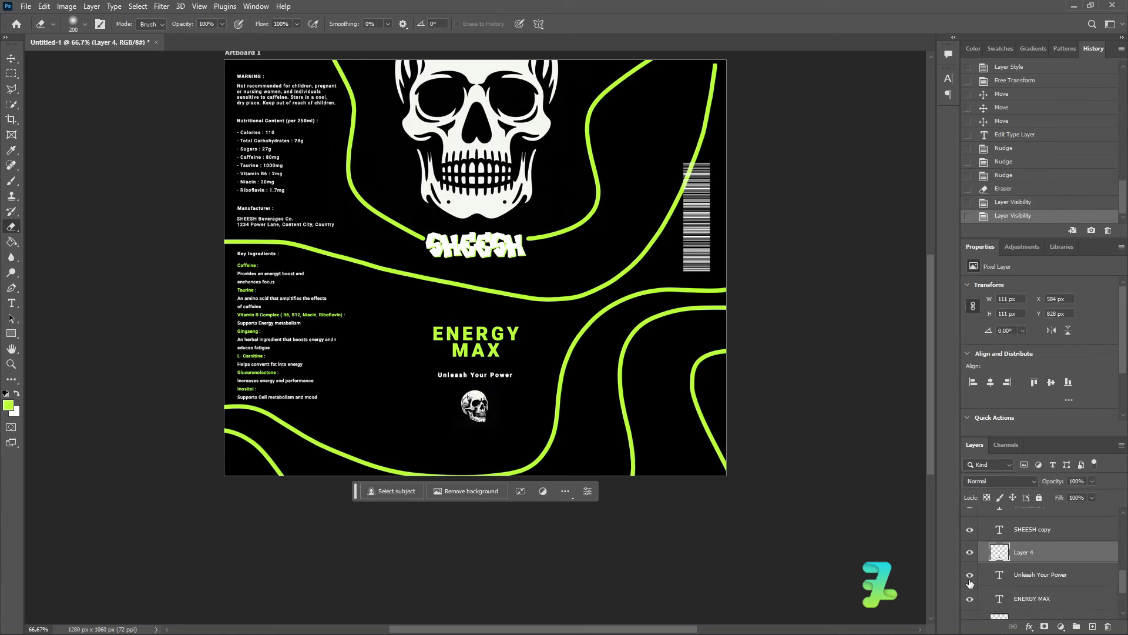
pyautogui.click(969, 590)
pyautogui.click(969, 591)
pyautogui.scroll(-2, 969, 595)
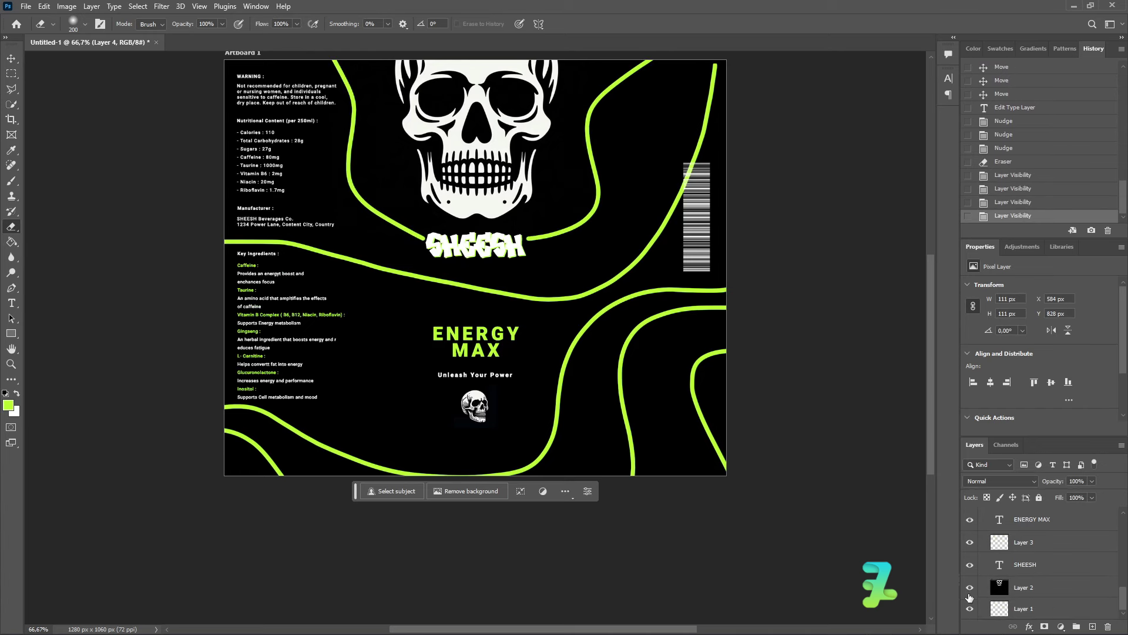
pyautogui.scroll(8, 971, 598)
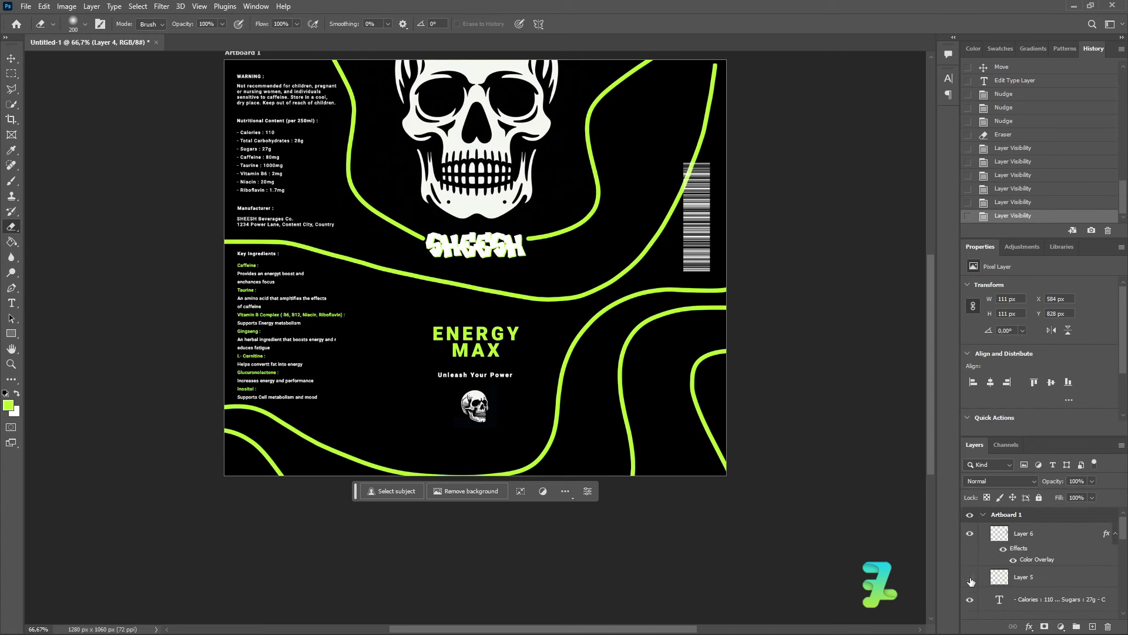
pyautogui.click(970, 578)
pyautogui.click(970, 578)
# - Erase the middle lime line on Layer 5 across the whole design, using a smaller eraser near the neighbouring lines
pyautogui.moveTo(259, 244)
pyautogui.mouseDown()
pyautogui.moveTo(285, 247)
pyautogui.moveTo(711, 111)
pyautogui.moveTo(714, 76)
pyautogui.mouseUp()
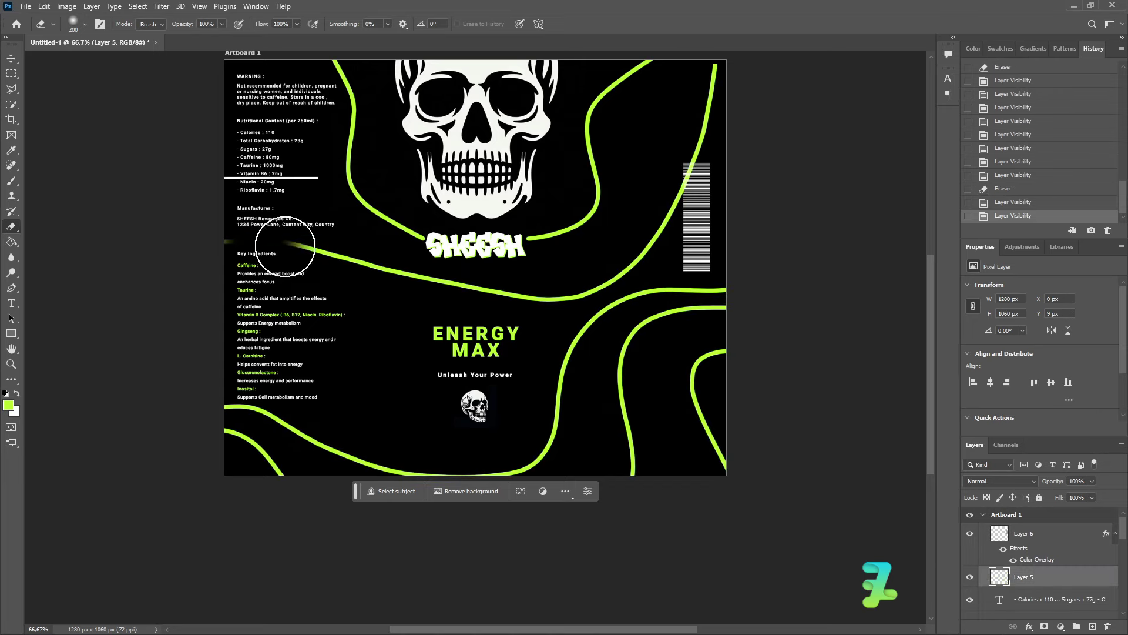
pyautogui.press('[')
pyautogui.press('[')
pyautogui.press('[')
pyautogui.press('[')
pyautogui.press('[')
pyautogui.press('[')
pyautogui.moveTo(648, 252)
pyautogui.mouseDown()
pyautogui.moveTo(594, 278)
pyautogui.moveTo(438, 298)
pyautogui.moveTo(350, 263)
pyautogui.mouseUp()
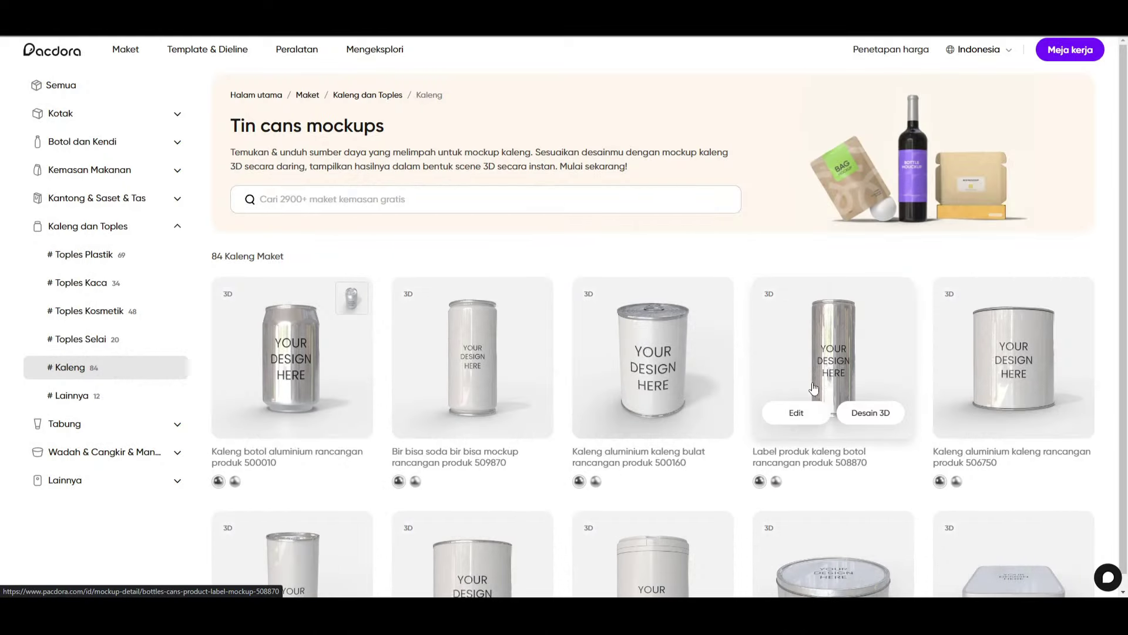
# - In Pacdora, browse the tin can mockups and open can mockup 508870 for editing
pyautogui.click(815, 415)
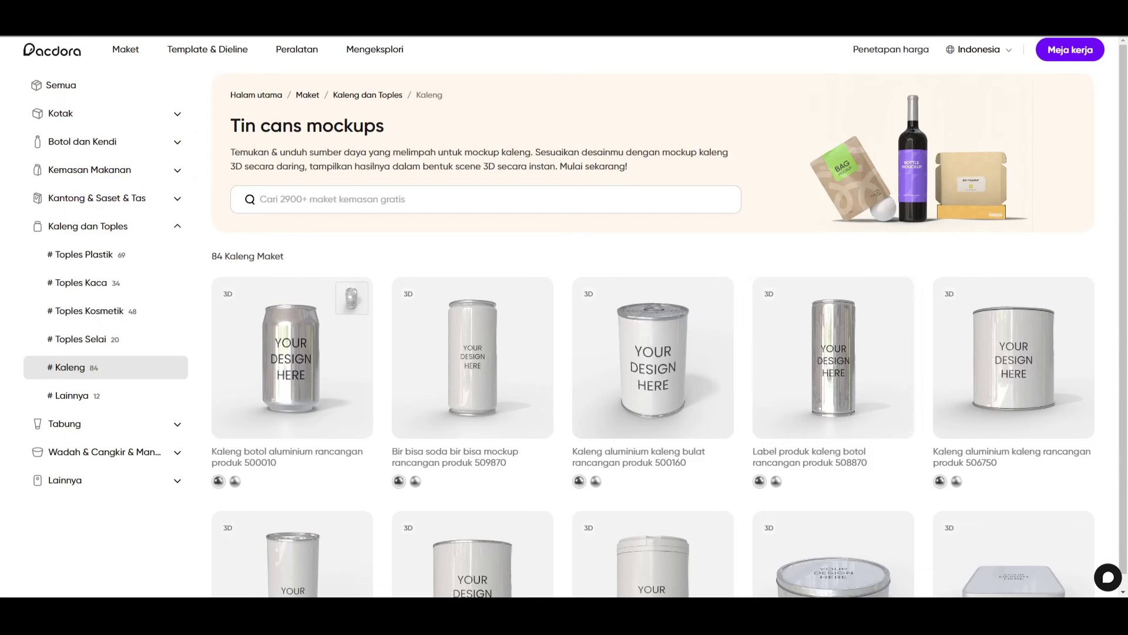
pyautogui.scroll(-5, 764, 364)
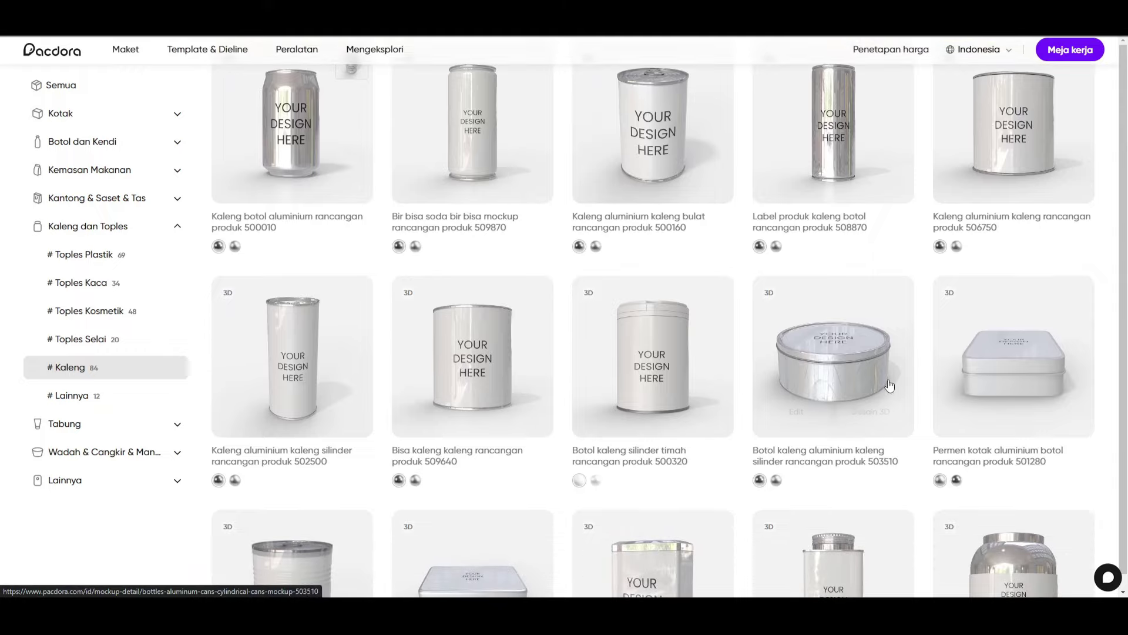
pyautogui.scroll(-15, 848, 392)
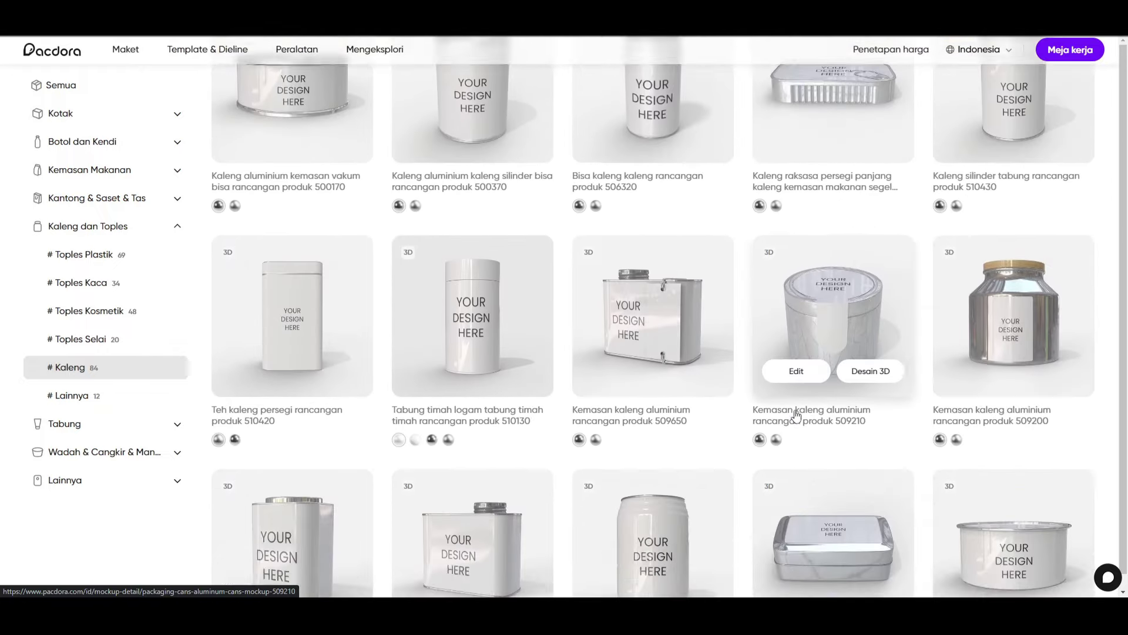
pyautogui.scroll(20, 796, 416)
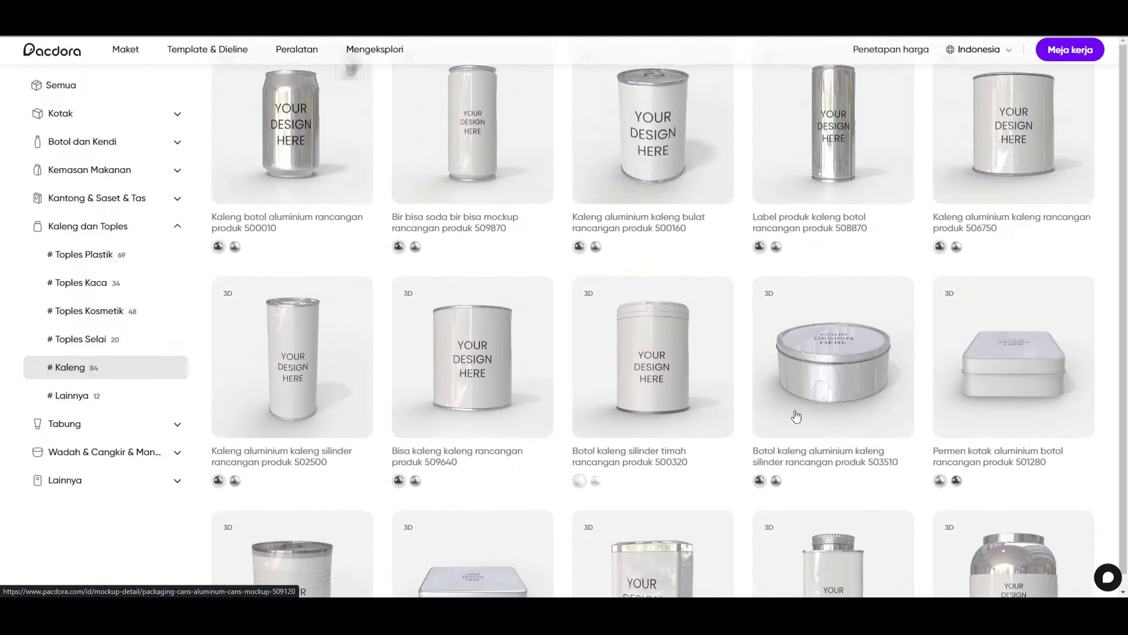
pyautogui.scroll(-2, 822, 414)
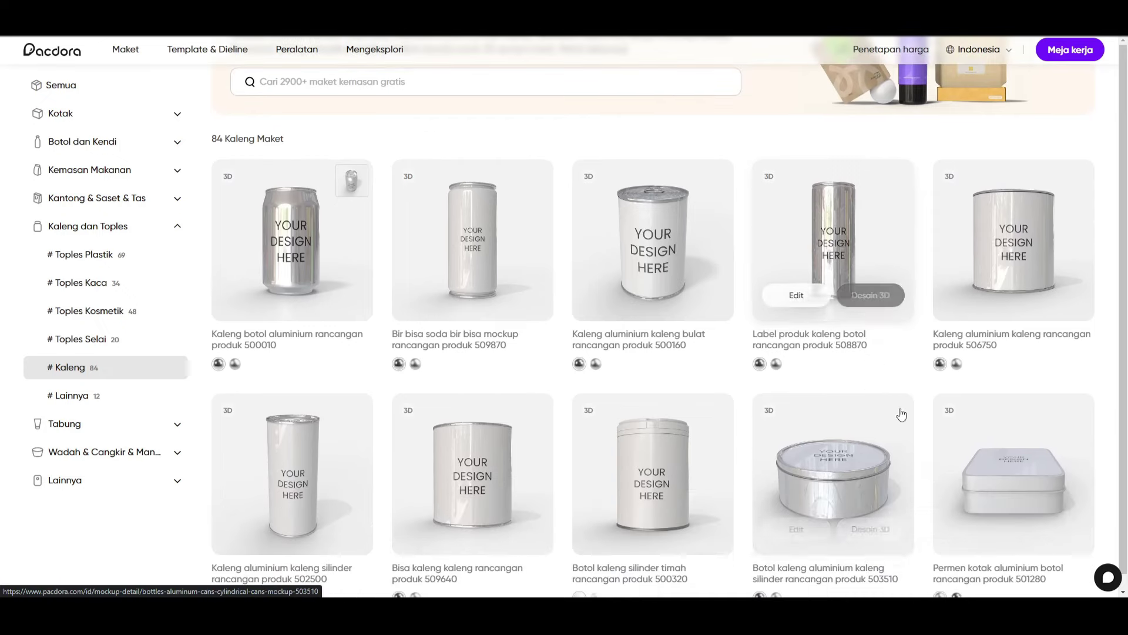
pyautogui.hotkey('ctrl', 'Tab')
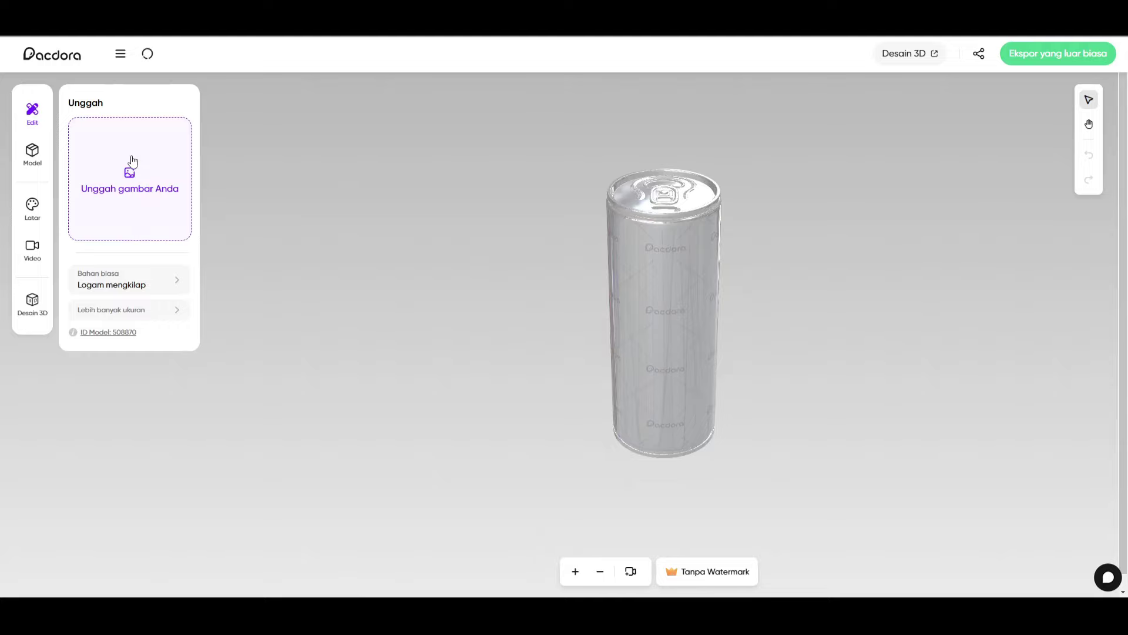
# - Upload the SHEESH artwork to the can template, enlarge it to about 165.5 × 137.1 mm and align it with the label outline
pyautogui.click(133, 161)
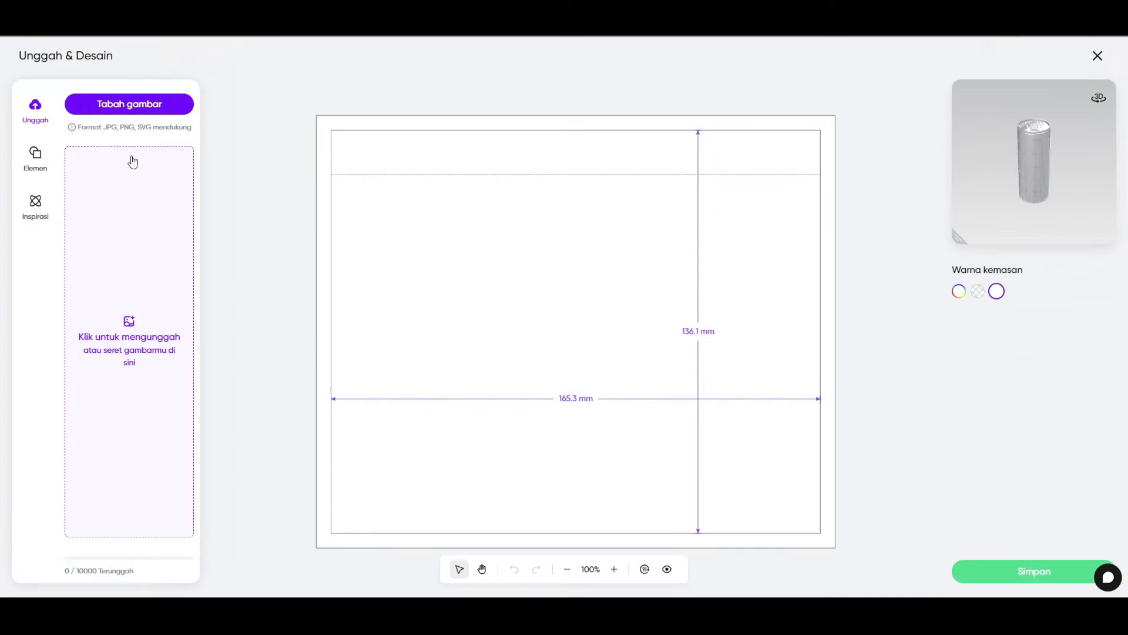
pyautogui.click(131, 155)
pyautogui.doubleClick(249, 72)
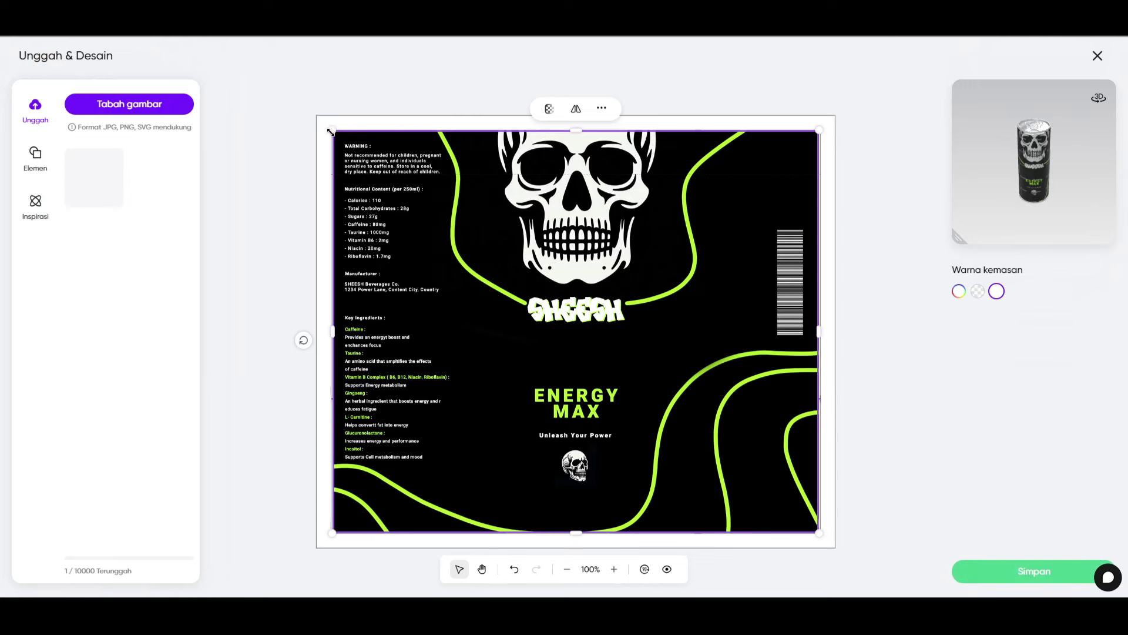
pyautogui.moveTo(330, 132); pyautogui.dragTo(325, 131)
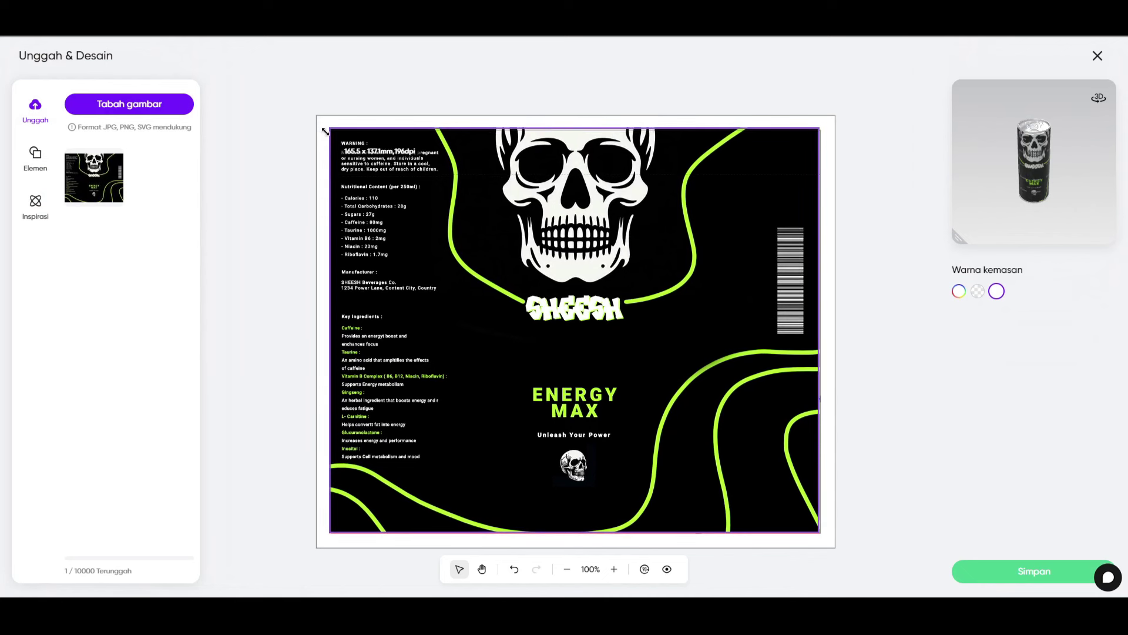
pyautogui.moveTo(674, 249); pyautogui.dragTo(678, 250)
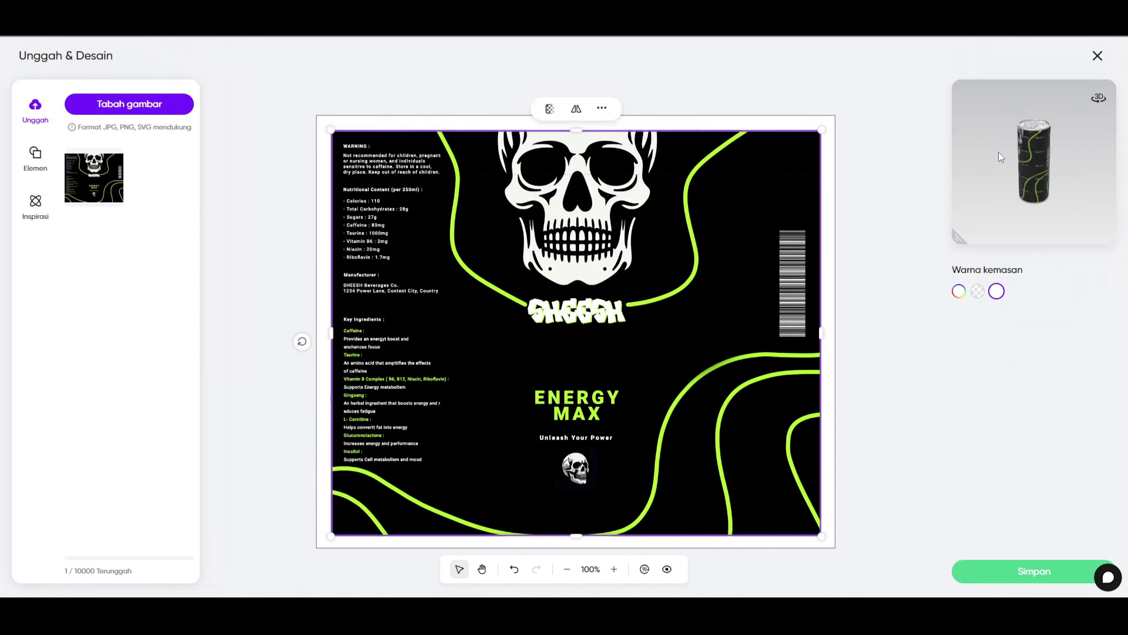
# - Check the artwork's wrap on the enlarged 3D can preview and save the design to the mockup
pyautogui.scroll(6, 1063, 134)
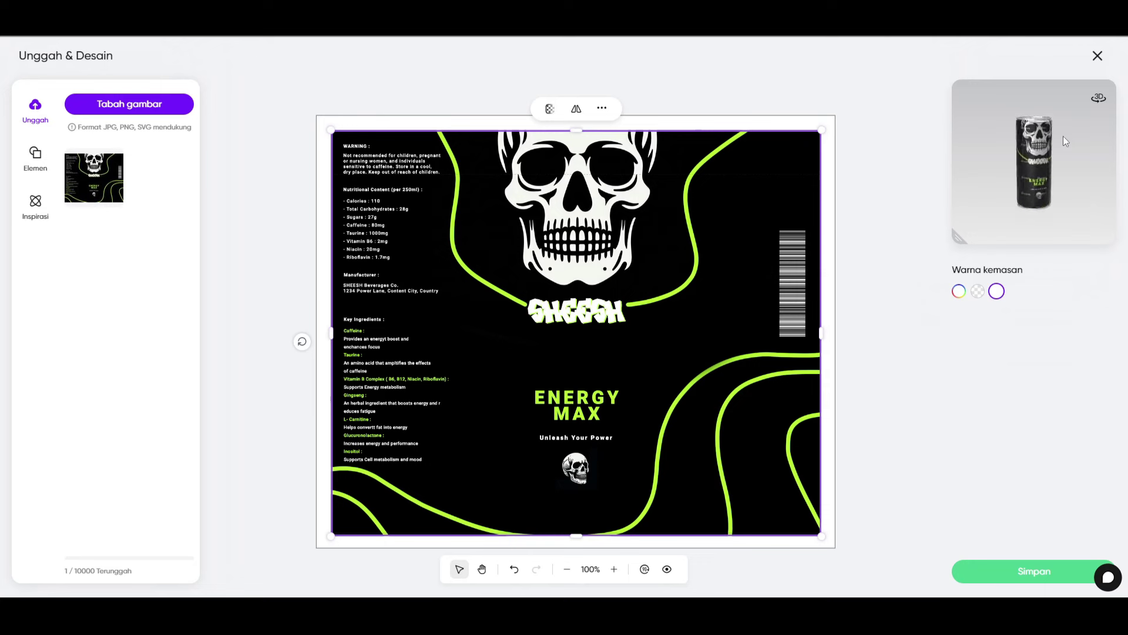
pyautogui.moveTo(1053, 164); pyautogui.dragTo(1029, 170)
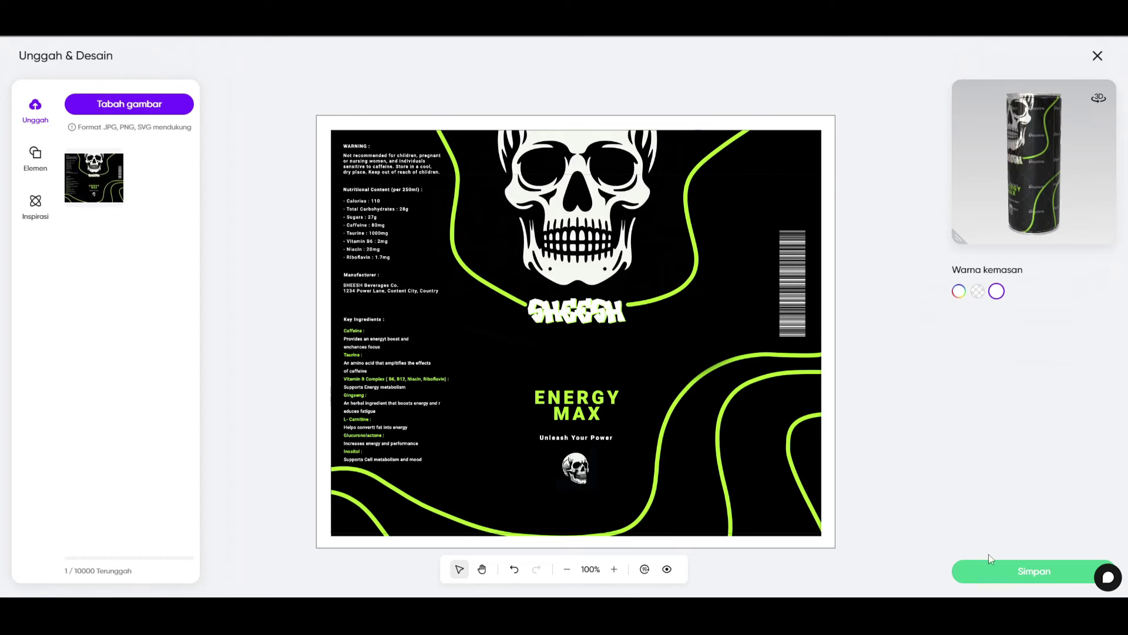
pyautogui.click(1026, 572)
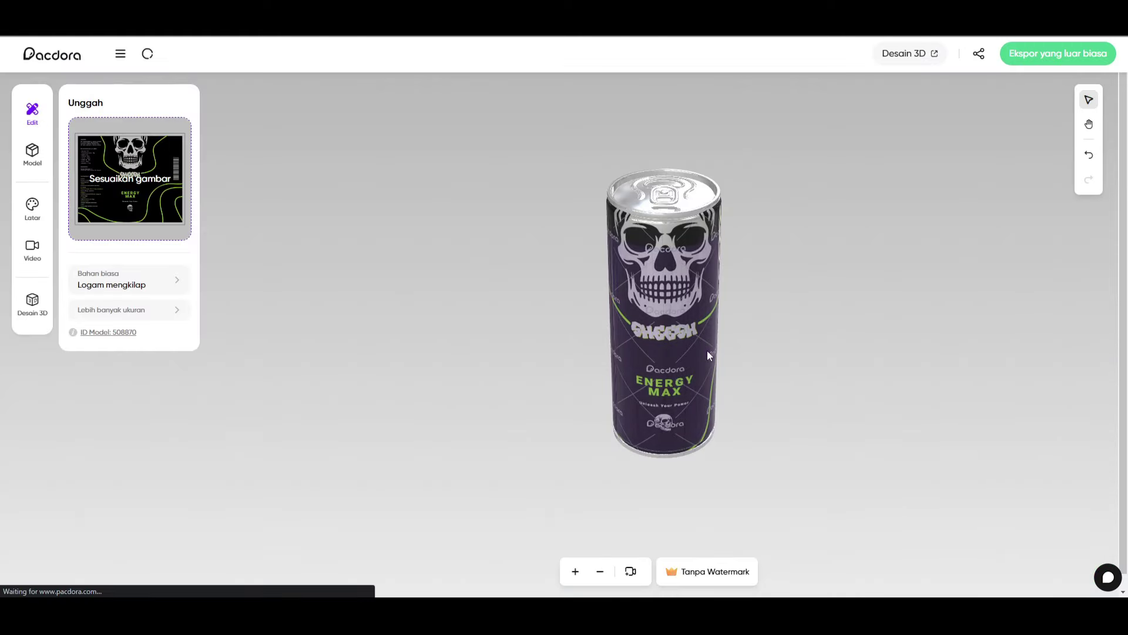
# - Examine the finished can mockup from several angles and distances
pyautogui.moveTo(707, 350); pyautogui.dragTo(744, 260)
pyautogui.scroll(3, 745, 260)
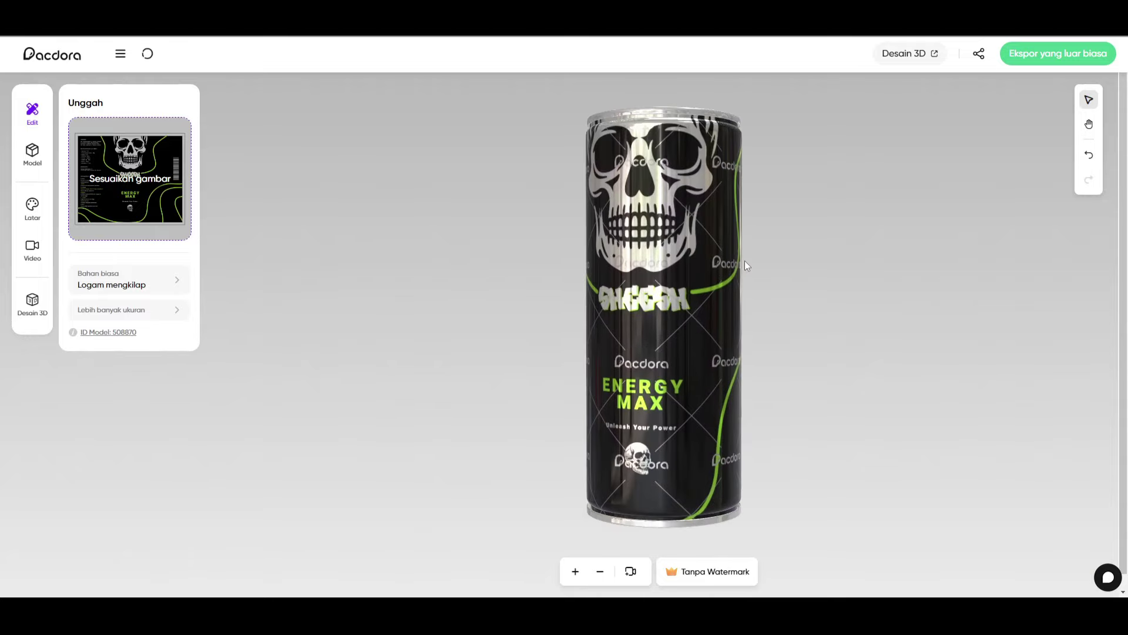
pyautogui.moveTo(721, 347); pyautogui.dragTo(644, 197)
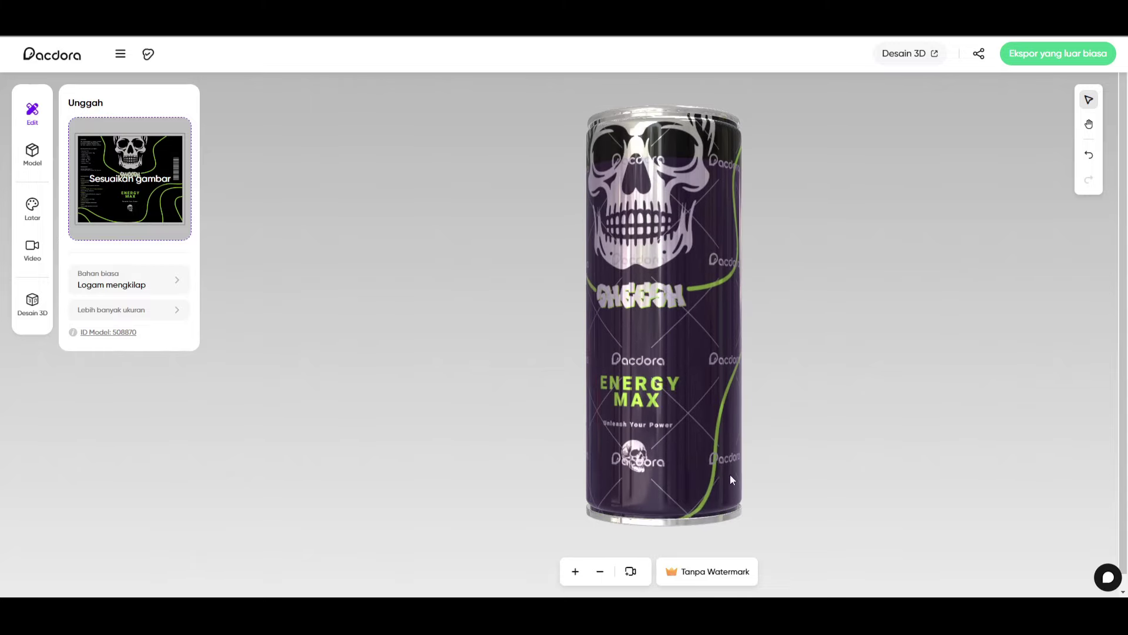
pyautogui.moveTo(731, 475); pyautogui.dragTo(463, 448)
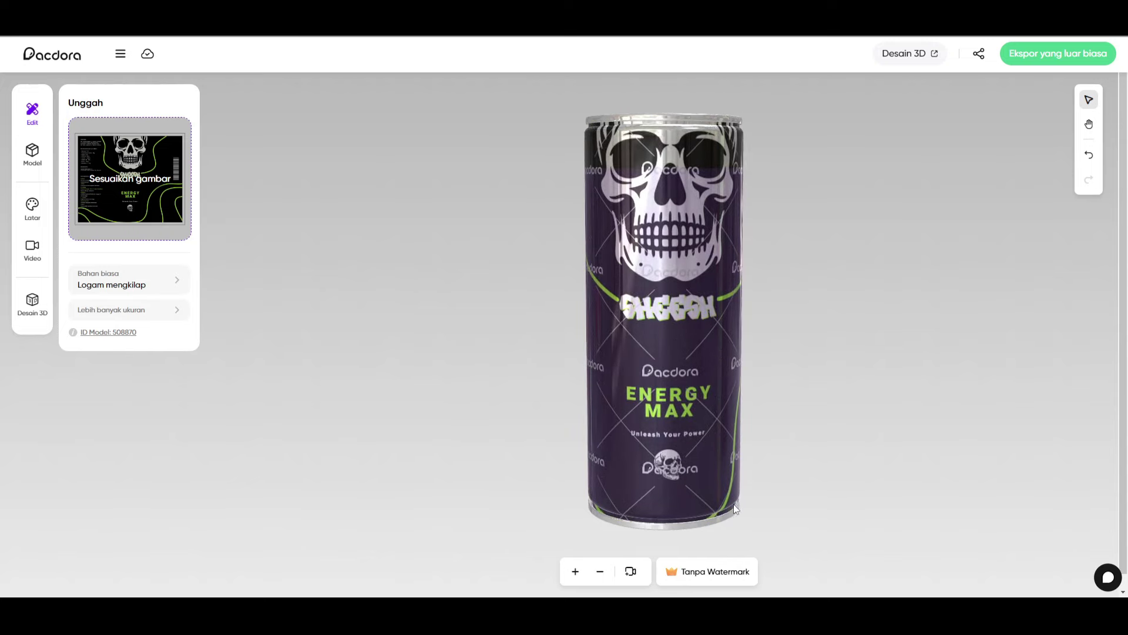
pyautogui.moveTo(734, 506); pyautogui.dragTo(732, 460)
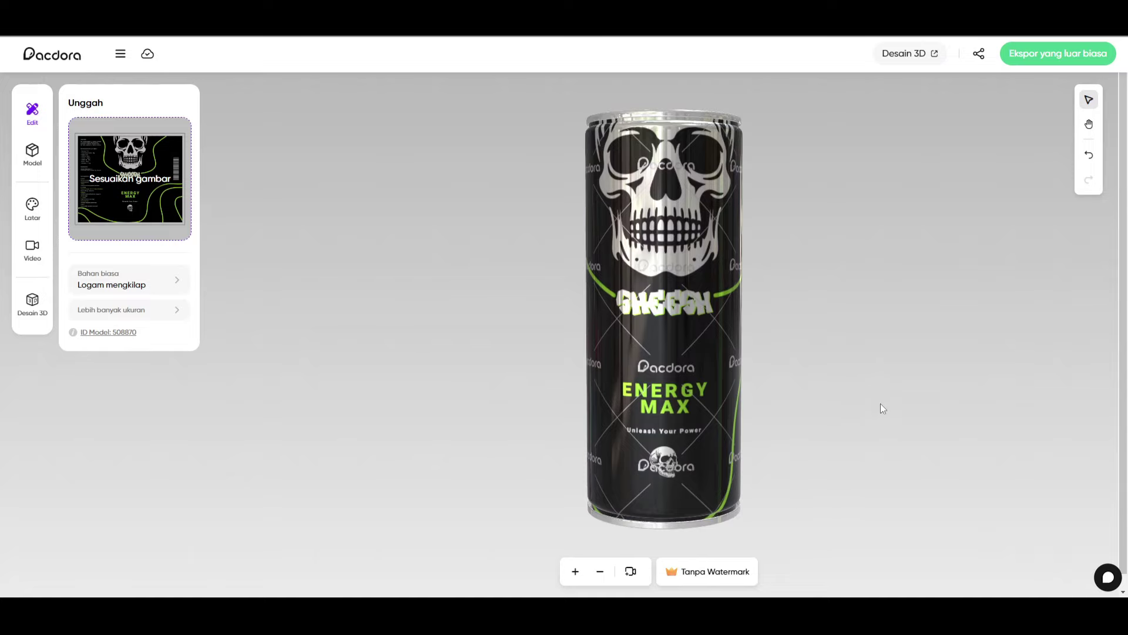
pyautogui.scroll(-3, 859, 372)
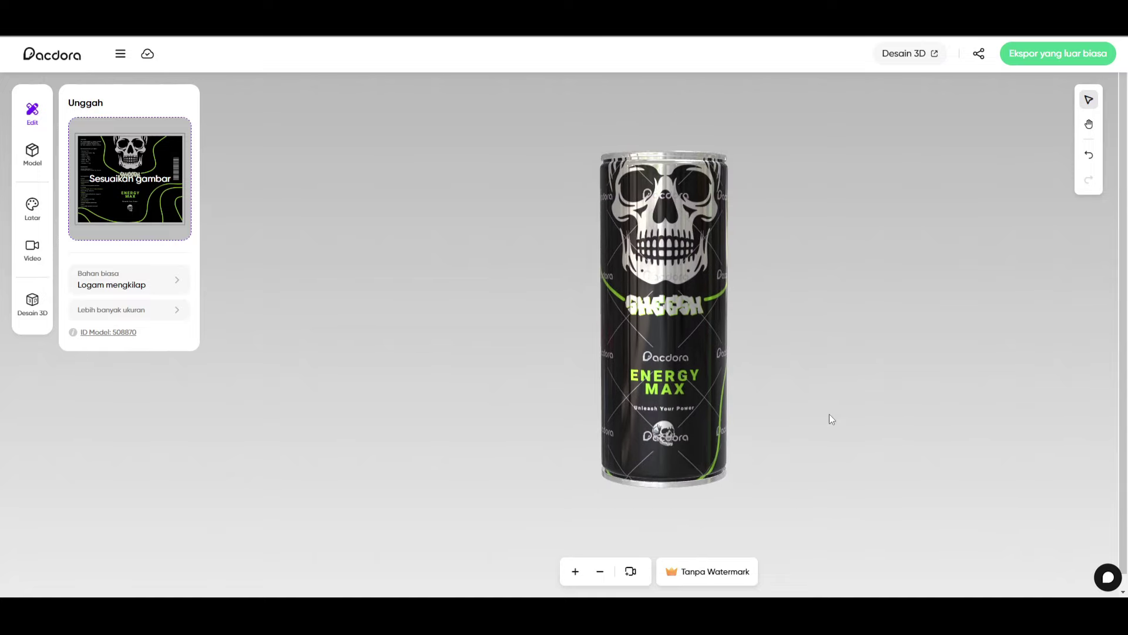